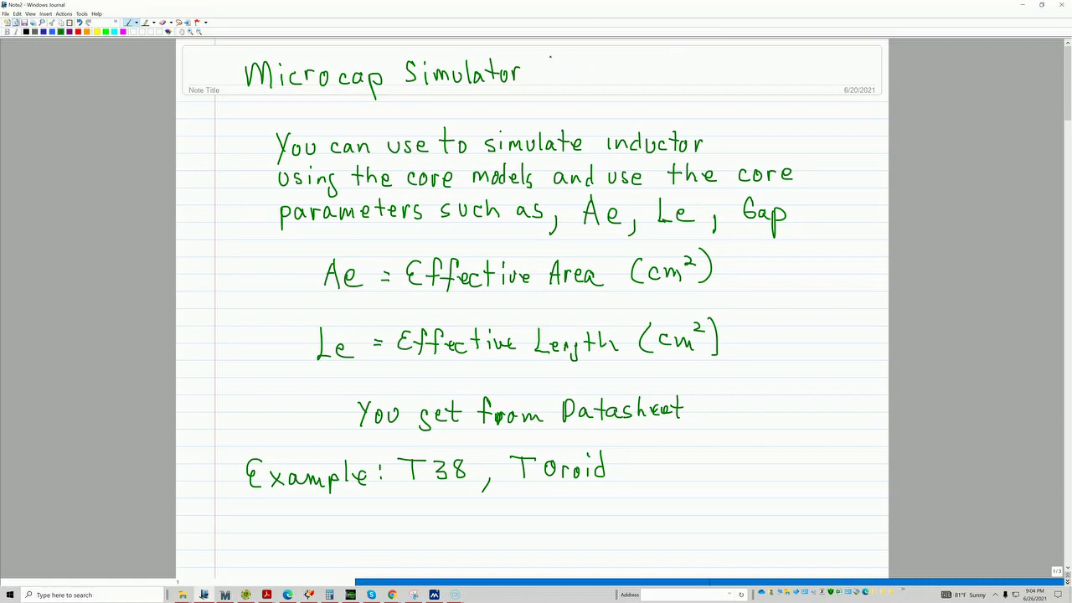
# Write 'free' after the title, tick the inductor line, and underline 'core models'
pyautogui.moveTo(561, 59)
pyautogui.mouseDown()
pyautogui.moveTo(560, 80)
pyautogui.moveTo(603, 77)
pyautogui.mouseUp()
pyautogui.moveTo(713, 129); pyautogui.dragTo(727, 127)
pyautogui.moveTo(407, 190); pyautogui.dragTo(509, 191)
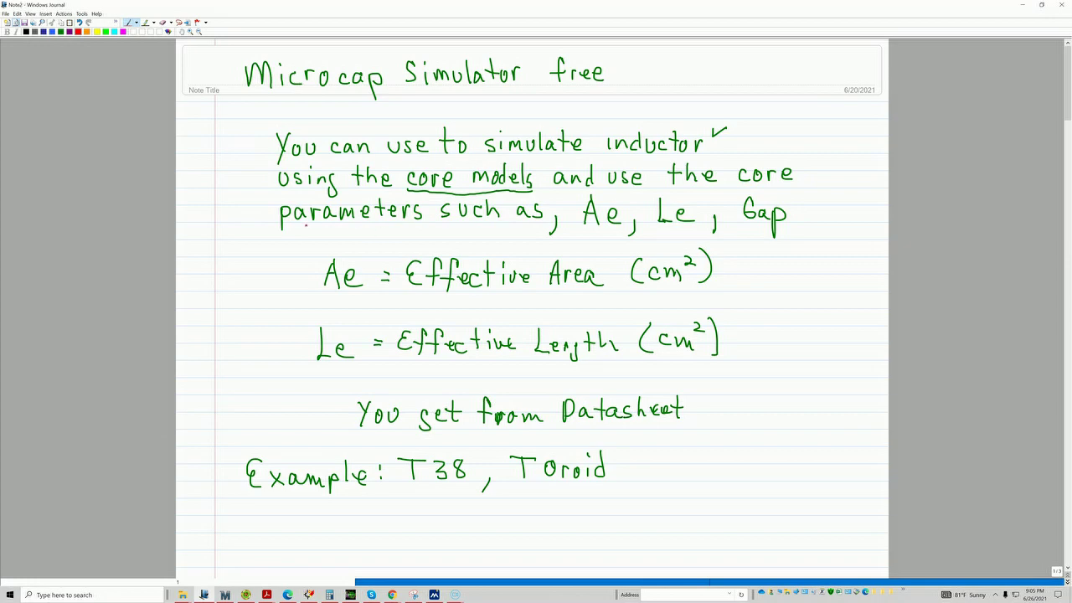
# In red, underline parameters, Ae and Le, and draw a brace grouping Ae, Le and Gap
pyautogui.moveTo(302, 223); pyautogui.dragTo(357, 225)
pyautogui.moveTo(584, 228); pyautogui.dragTo(613, 229)
pyautogui.moveTo(656, 227); pyautogui.dragTo(755, 226)
pyautogui.moveTo(795, 192); pyautogui.dragTo(794, 228)
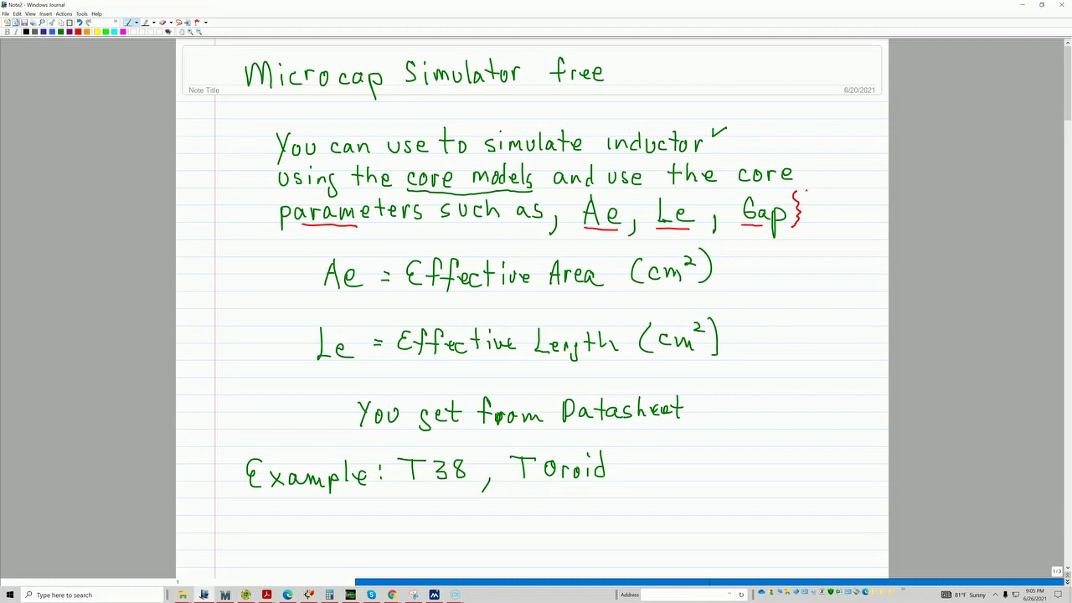
# Write 'Physical' in red beside the brace
pyautogui.moveTo(805, 186); pyautogui.dragTo(805, 203)
pyautogui.moveTo(807, 189); pyautogui.dragTo(832, 209)
pyautogui.moveTo(839, 186)
pyautogui.mouseDown()
pyautogui.moveTo(835, 194)
pyautogui.moveTo(862, 189)
pyautogui.mouseUp()
pyautogui.moveTo(869, 186); pyautogui.dragTo(869, 186)
# Tick the Effective Area and Effective Length (cm²) definitions and draw an arrow at the Le line
pyautogui.moveTo(724, 258); pyautogui.dragTo(747, 258)
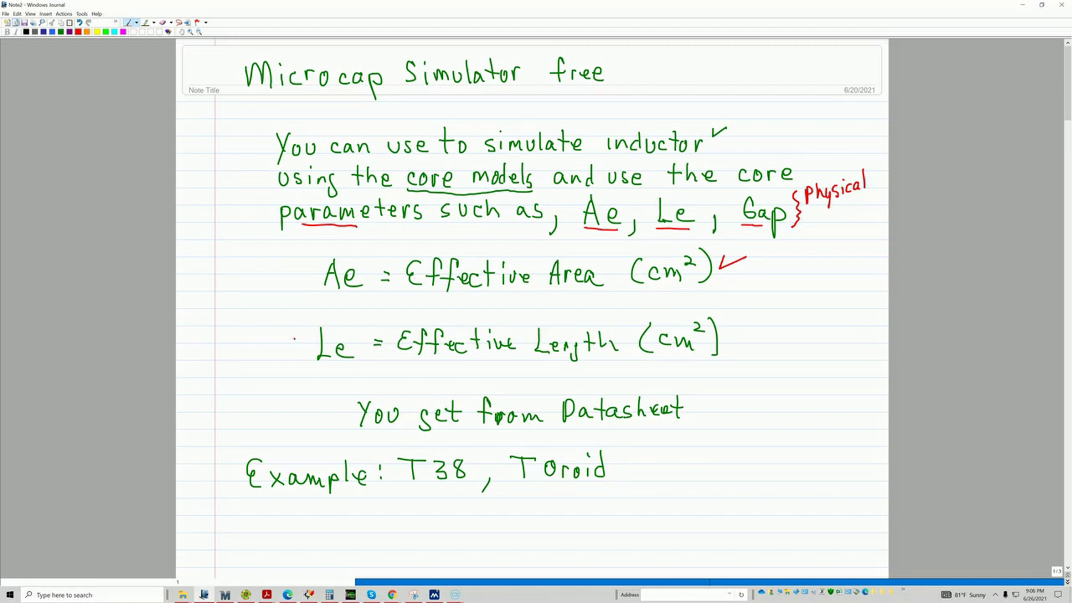
pyautogui.moveTo(294, 338); pyautogui.dragTo(310, 344)
pyautogui.moveTo(729, 319)
pyautogui.mouseDown()
pyautogui.moveTo(727, 330)
pyautogui.moveTo(753, 317)
pyautogui.mouseUp()
pyautogui.scroll(-1, 751, 319)
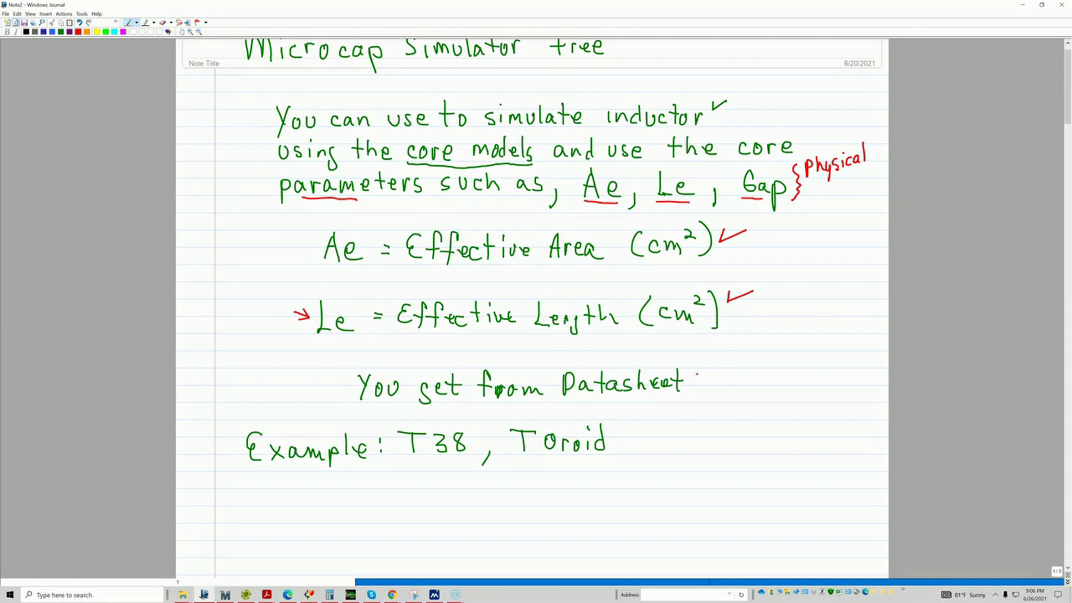
# Check 'You set from Datasheet' and draw red arrows pointing up at T38 and Toroid
pyautogui.moveTo(701, 378); pyautogui.dragTo(712, 369)
pyautogui.moveTo(436, 461)
pyautogui.mouseDown()
pyautogui.moveTo(436, 490)
pyautogui.moveTo(453, 493)
pyautogui.mouseUp()
pyautogui.moveTo(557, 462)
pyautogui.mouseDown()
pyautogui.moveTo(582, 483)
pyautogui.moveTo(565, 463)
pyautogui.mouseUp()
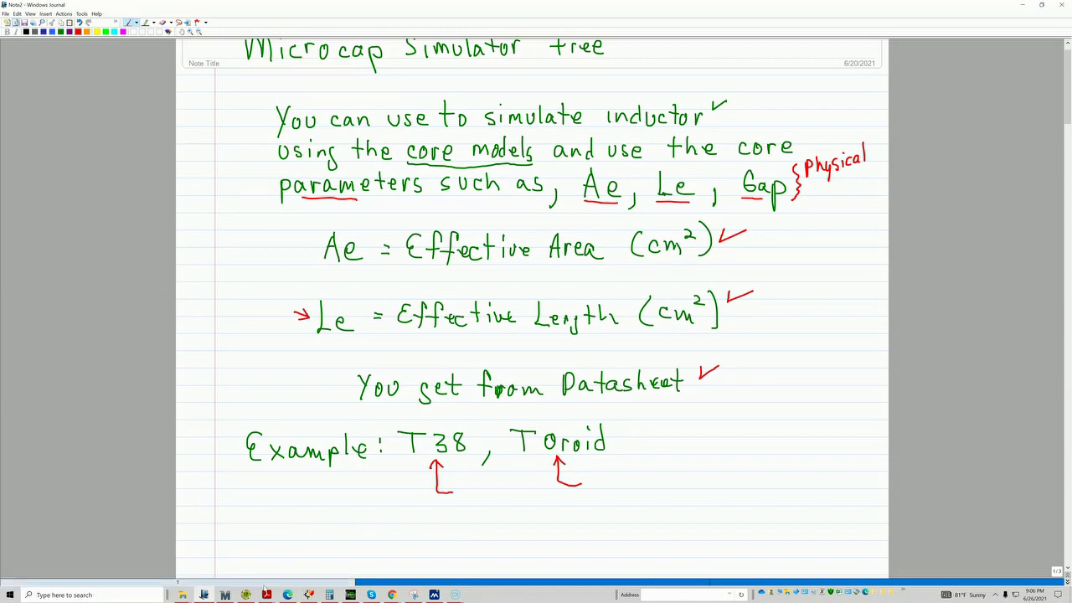
pyautogui.scroll(-5, 541, 490)
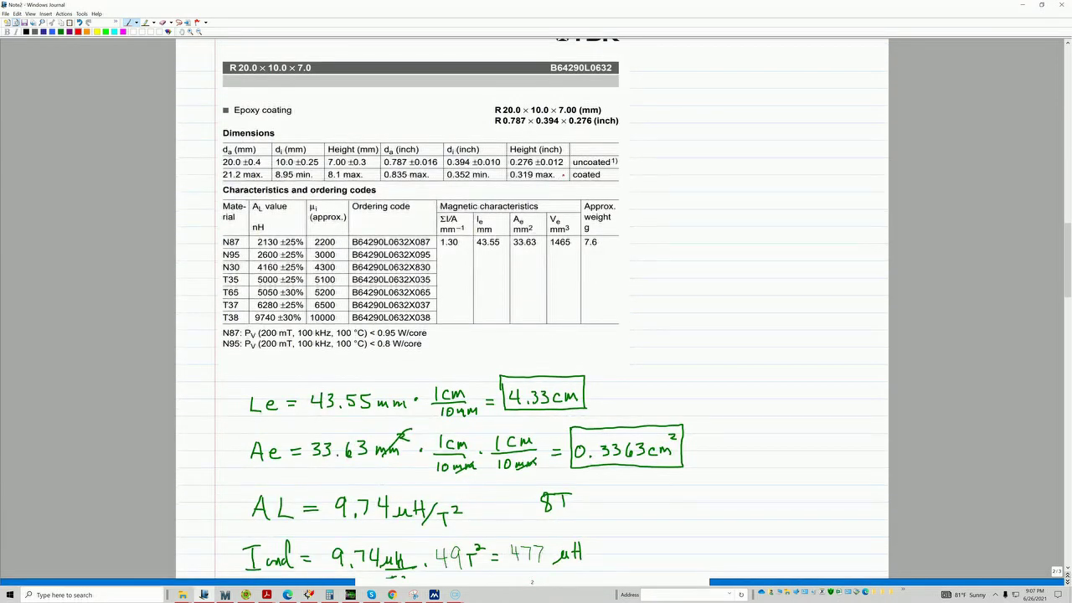
# Circle B64290L0632, le 43.55 and Ae 33.63 in red on the TDK datasheet
pyautogui.scroll(1, 649, 174)
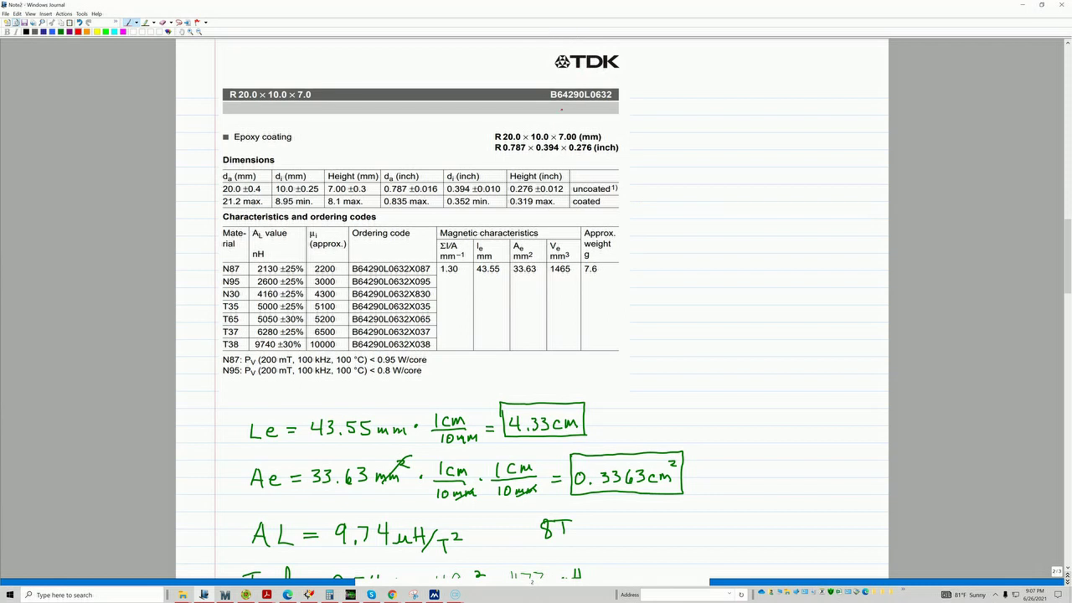
pyautogui.moveTo(541, 83)
pyautogui.mouseDown()
pyautogui.moveTo(617, 83)
pyautogui.moveTo(599, 107)
pyautogui.moveTo(561, 109)
pyautogui.moveTo(538, 94)
pyautogui.mouseUp()
pyautogui.moveTo(534, 248)
pyautogui.mouseDown()
pyautogui.moveTo(514, 242)
pyautogui.moveTo(501, 264)
pyautogui.moveTo(519, 279)
pyautogui.moveTo(541, 272)
pyautogui.moveTo(538, 249)
pyautogui.mouseUp()
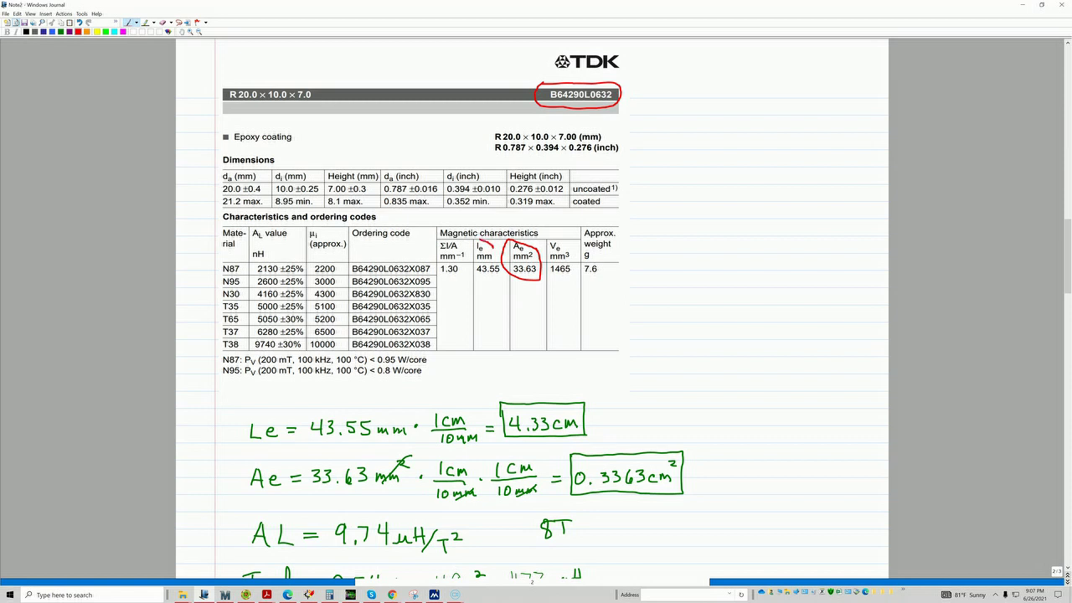
pyautogui.moveTo(469, 246); pyautogui.dragTo(466, 268)
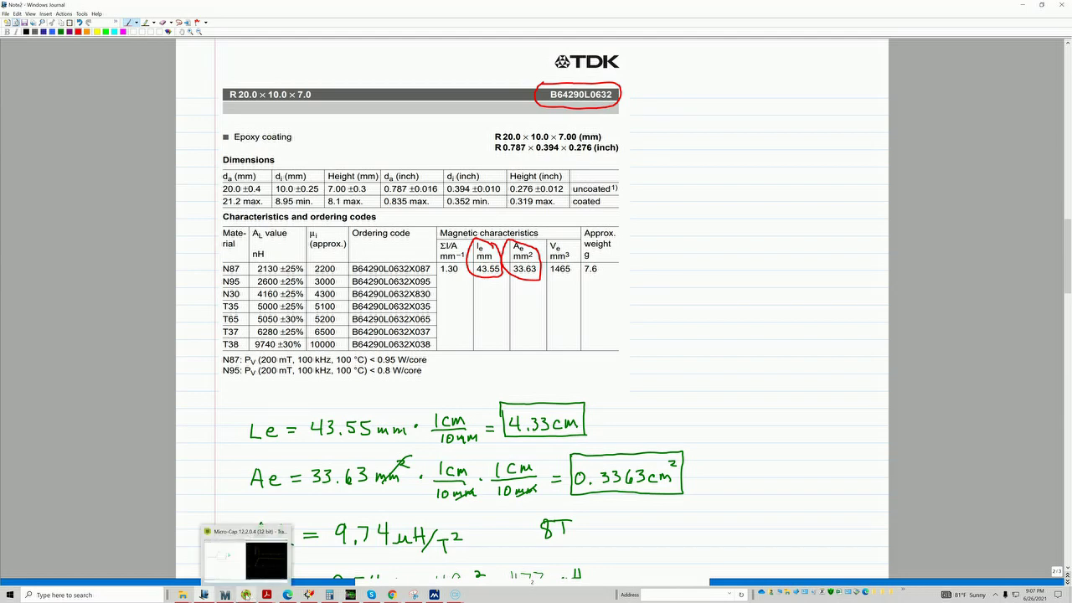
pyautogui.click(246, 595)
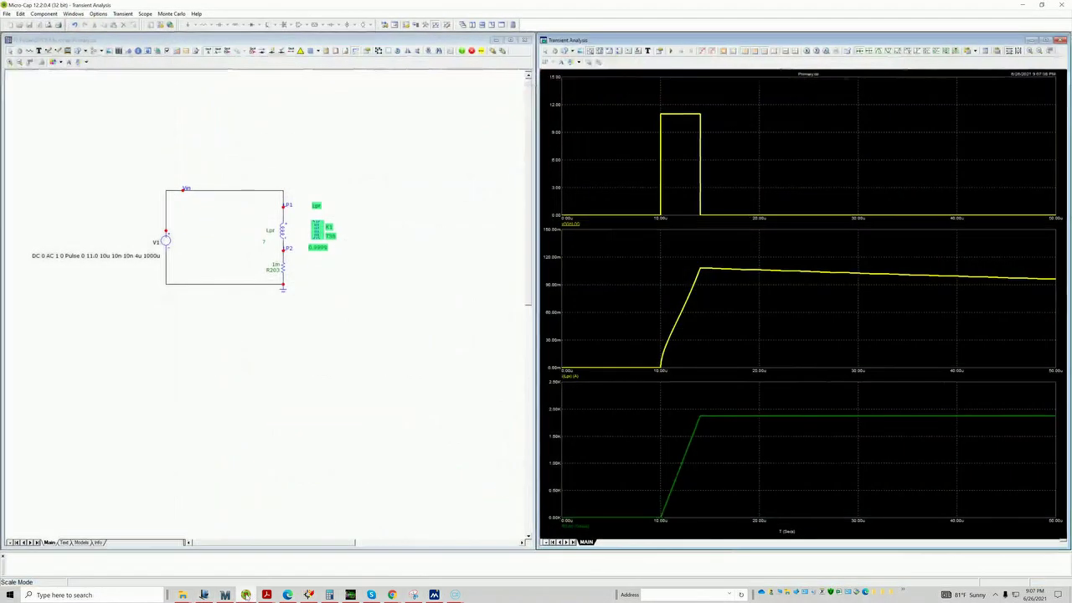
# Close the Transient Analysis window and zoom and pan to centre the Lpr and K1 circuit
pyautogui.click(1061, 39)
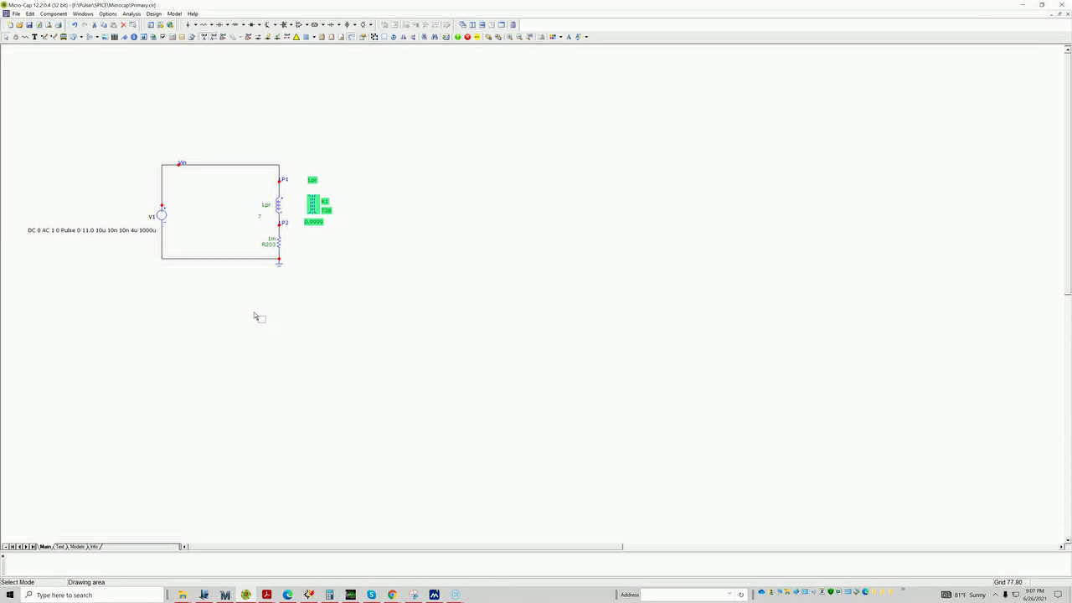
pyautogui.scroll(1, 252, 318)
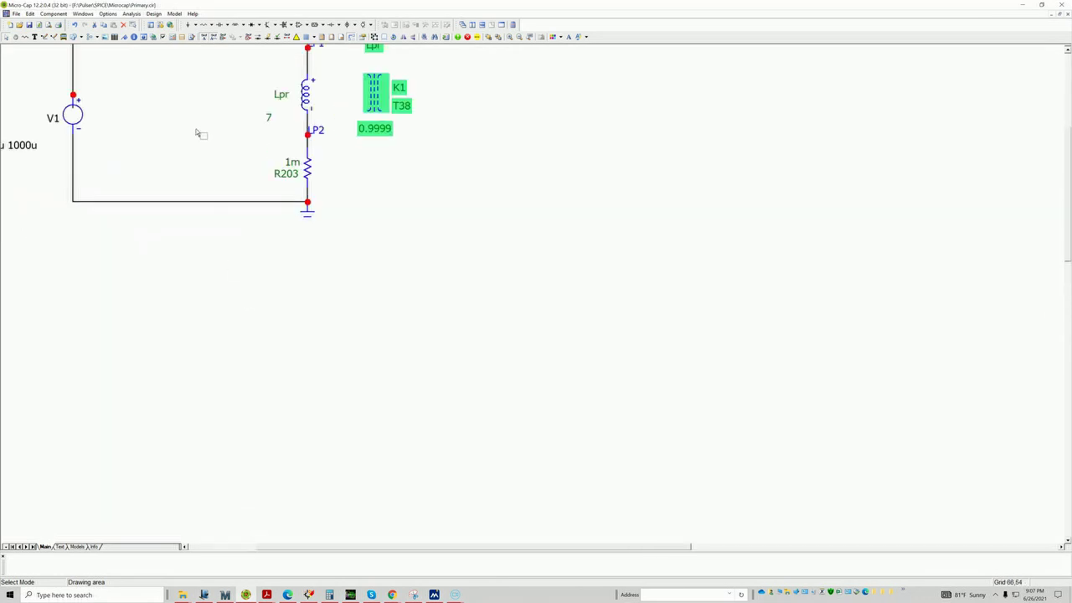
pyautogui.moveTo(199, 131); pyautogui.dragTo(497, 287)
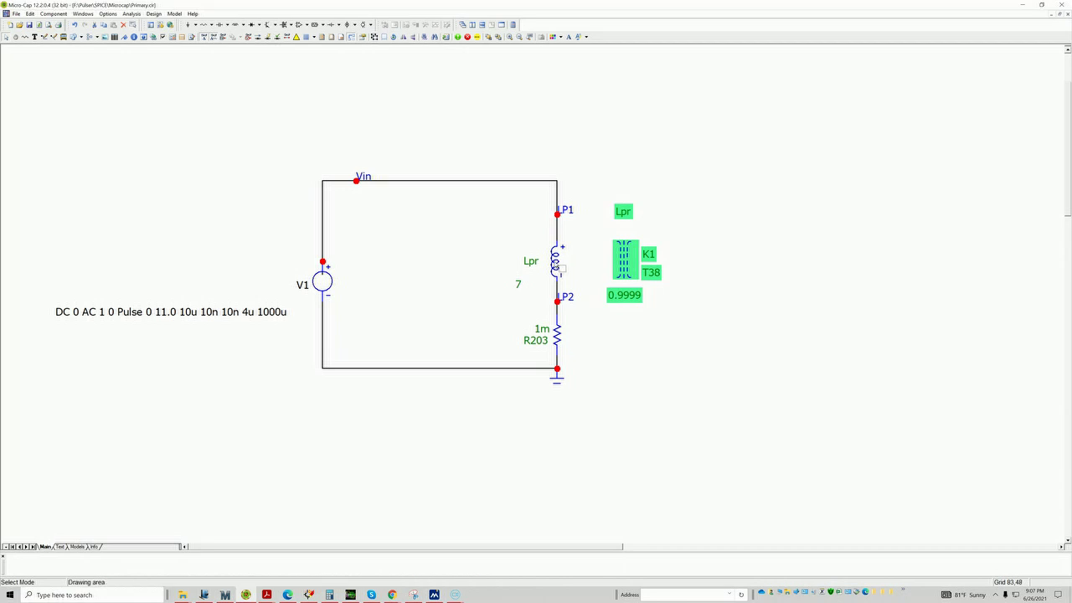
pyautogui.moveTo(559, 273)
pyautogui.click(52, 14)
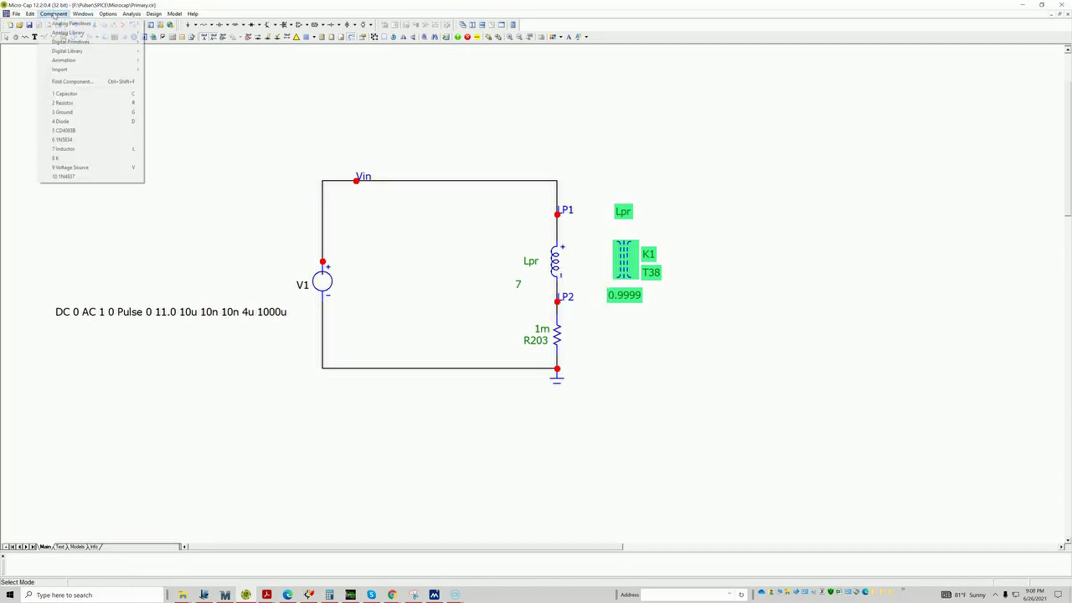
pyautogui.moveTo(83, 15)
pyautogui.moveTo(48, 15)
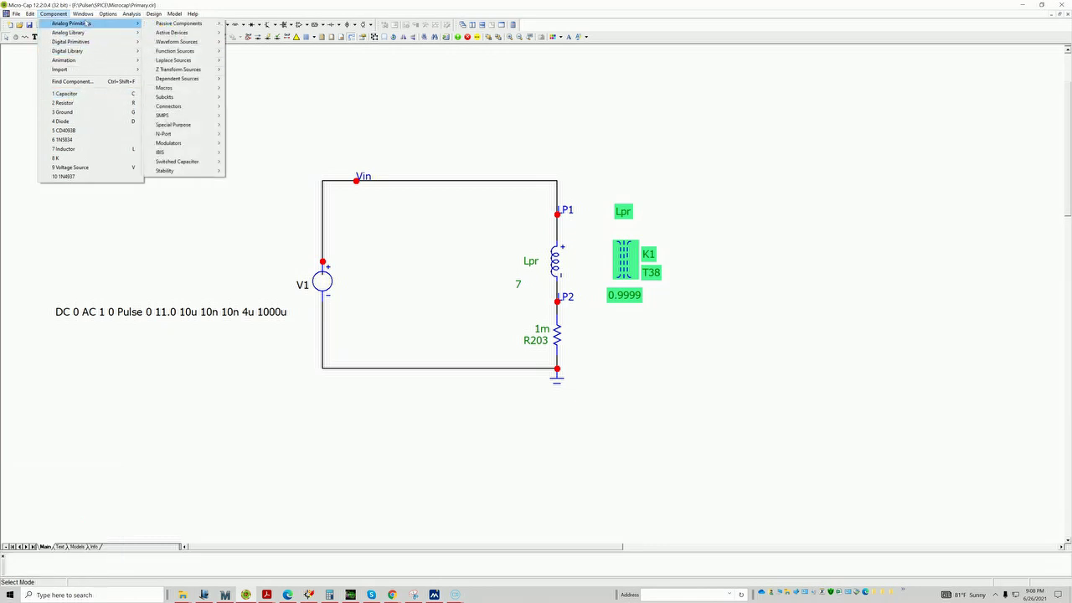
pyautogui.moveTo(165, 23)
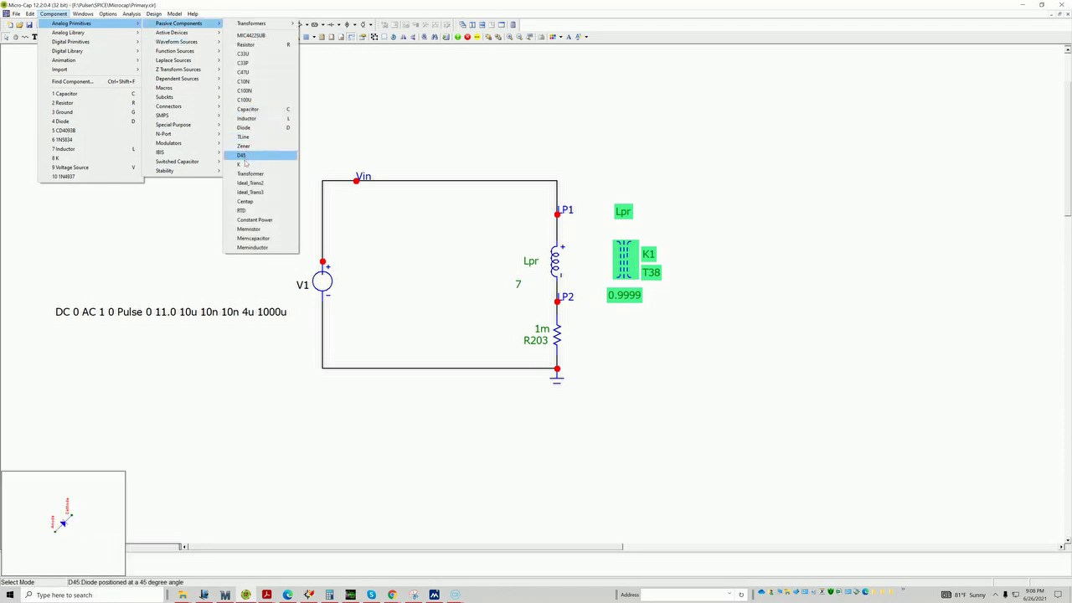
pyautogui.click(242, 164)
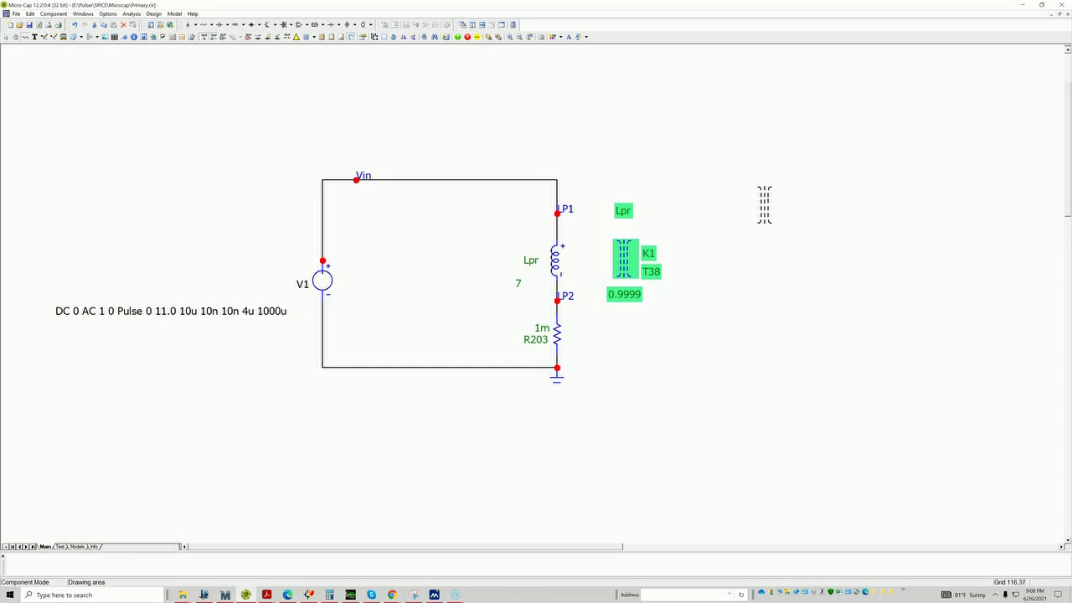
pyautogui.hotkey('ctrl', 'e')
pyautogui.doubleClick(624, 261)
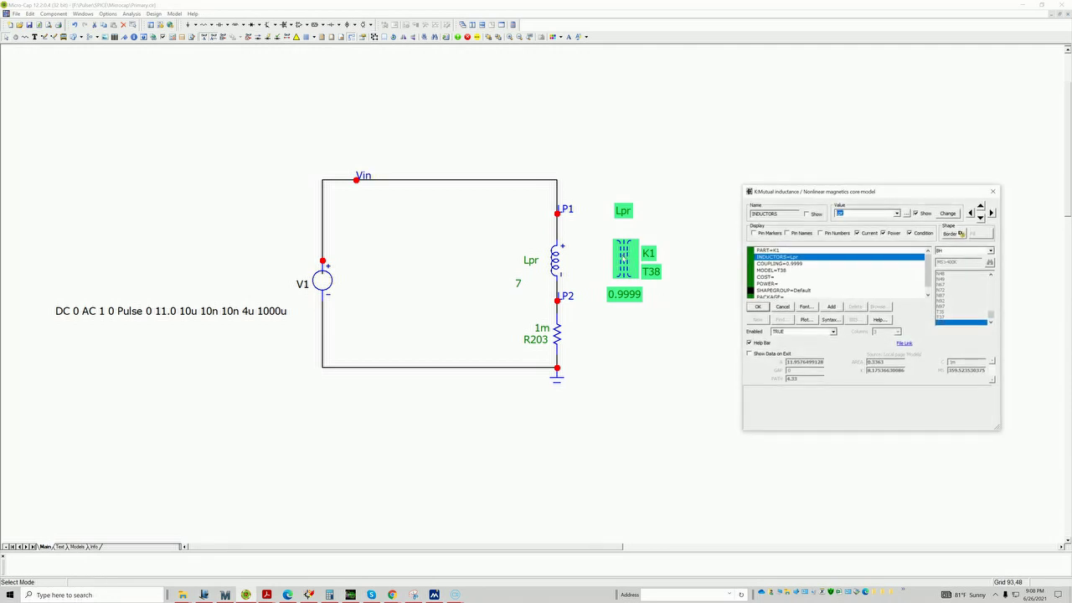
# Inspect K1's COUPLING and MODEL attributes and preview the N48 and T37 core materials
pyautogui.moveTo(768, 264)
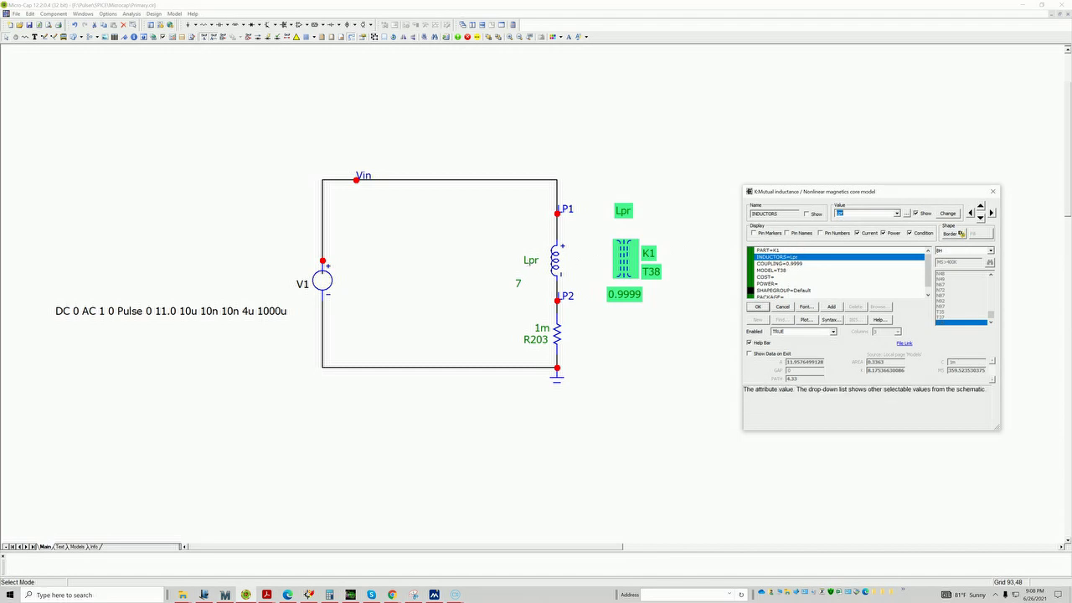
pyautogui.click(787, 263)
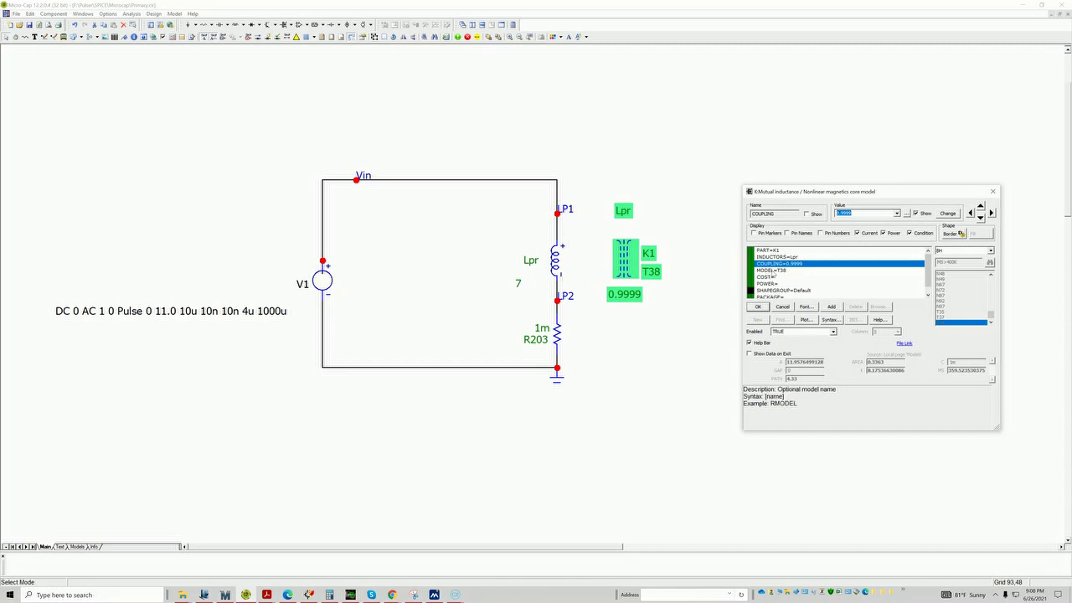
pyautogui.click(773, 271)
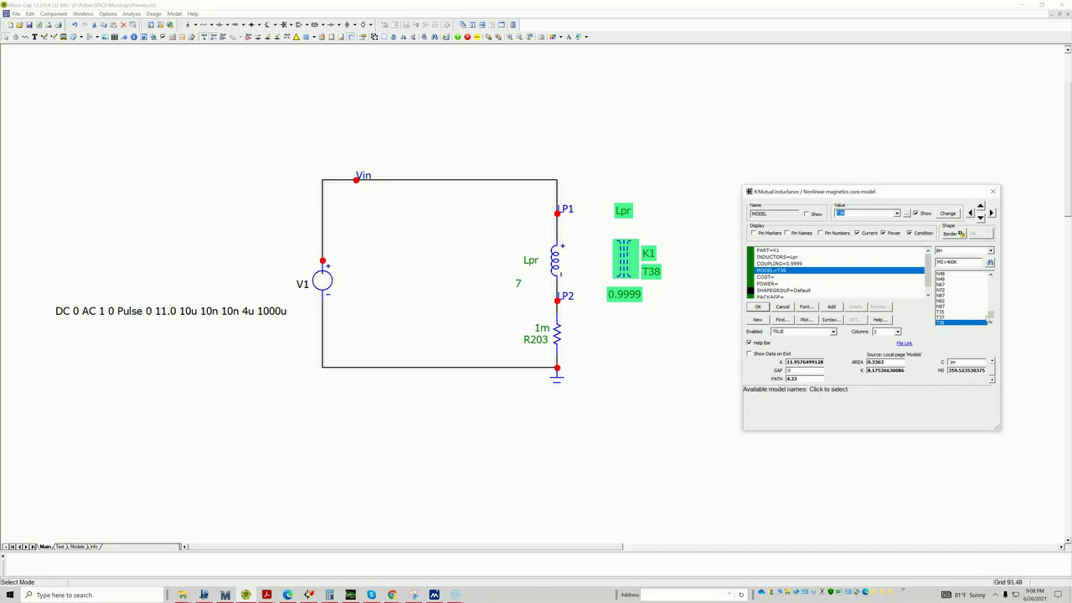
pyautogui.moveTo(990, 315)
pyautogui.mouseDown()
pyautogui.moveTo(991, 297)
pyautogui.moveTo(992, 316)
pyautogui.mouseUp()
pyautogui.click(942, 280)
pyautogui.scroll(-1, 946, 305)
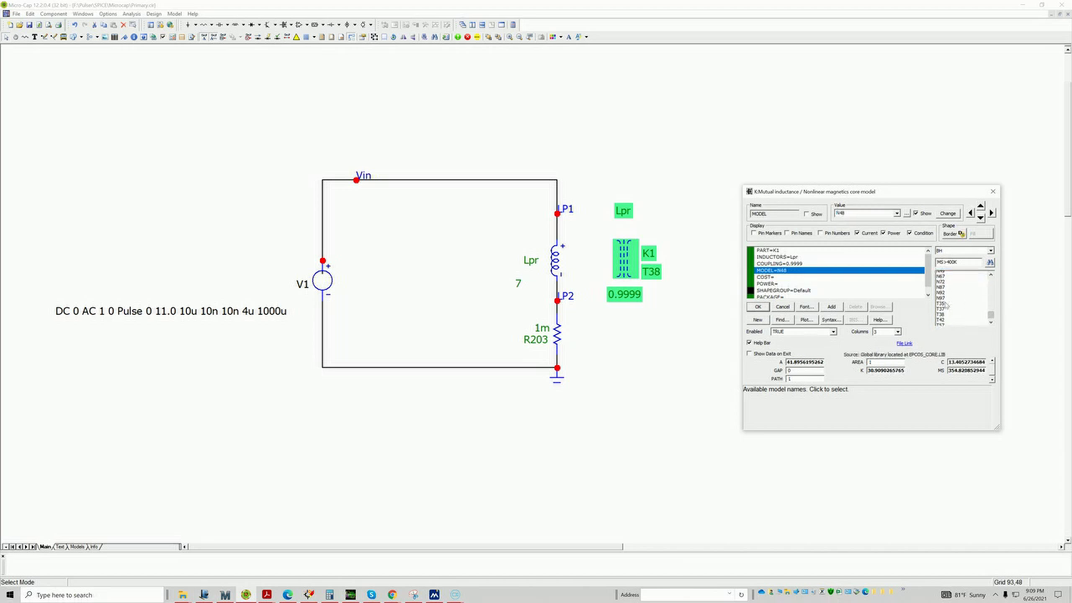
pyautogui.scroll(-1, 945, 304)
pyautogui.click(942, 300)
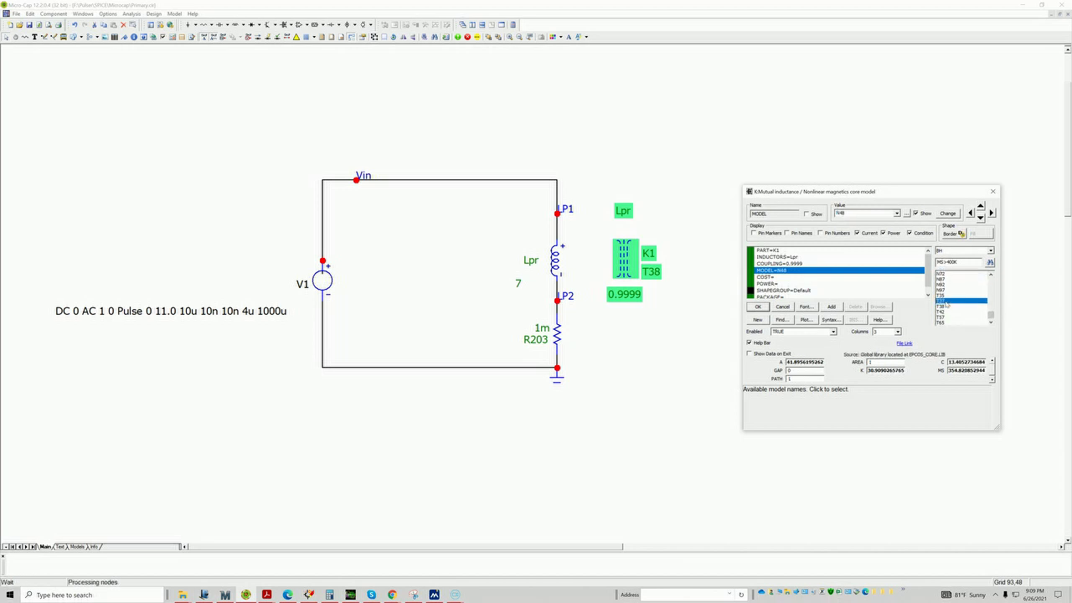
# Preview the 3F3, 3F4, 3F35 and 3F45 materials, leaving 3F45 selected
pyautogui.moveTo(991, 316); pyautogui.dragTo(991, 284)
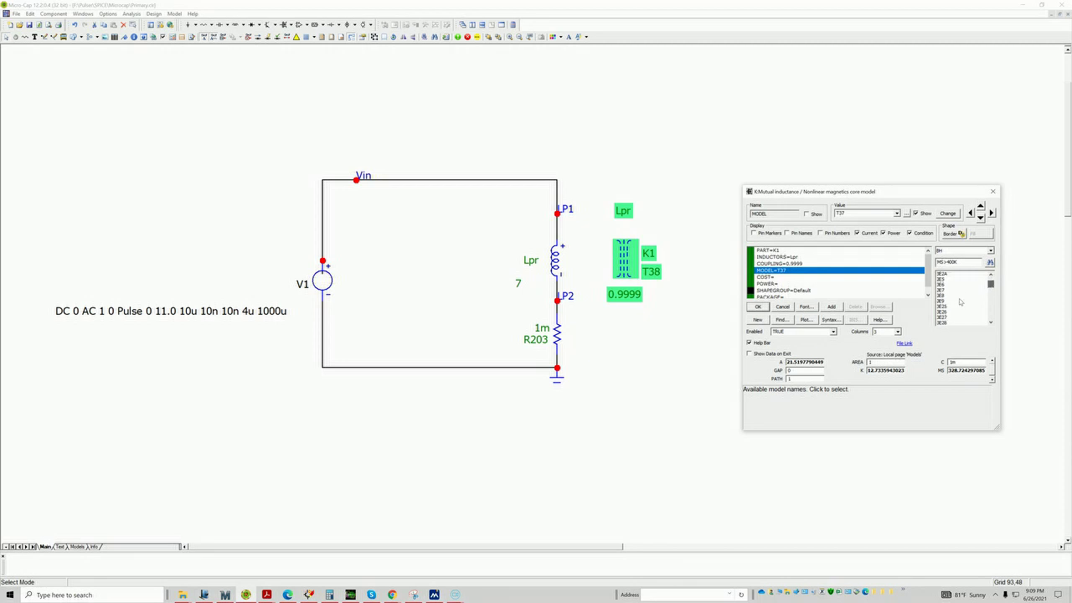
pyautogui.scroll(-3, 959, 301)
pyautogui.scroll(1, 959, 302)
pyautogui.scroll(1, 966, 286)
pyautogui.click(944, 285)
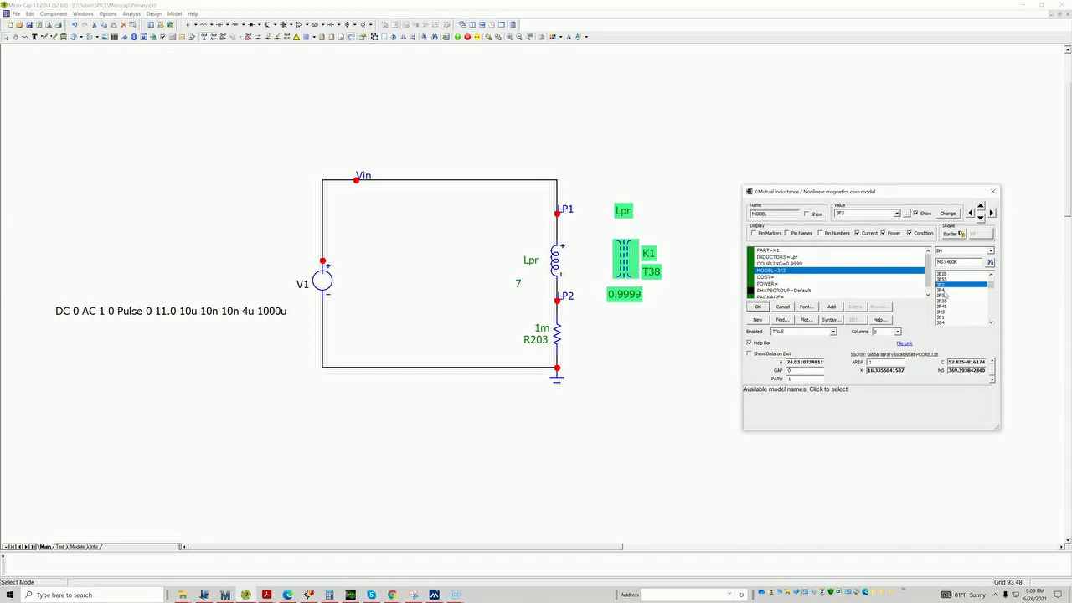
pyautogui.click(947, 291)
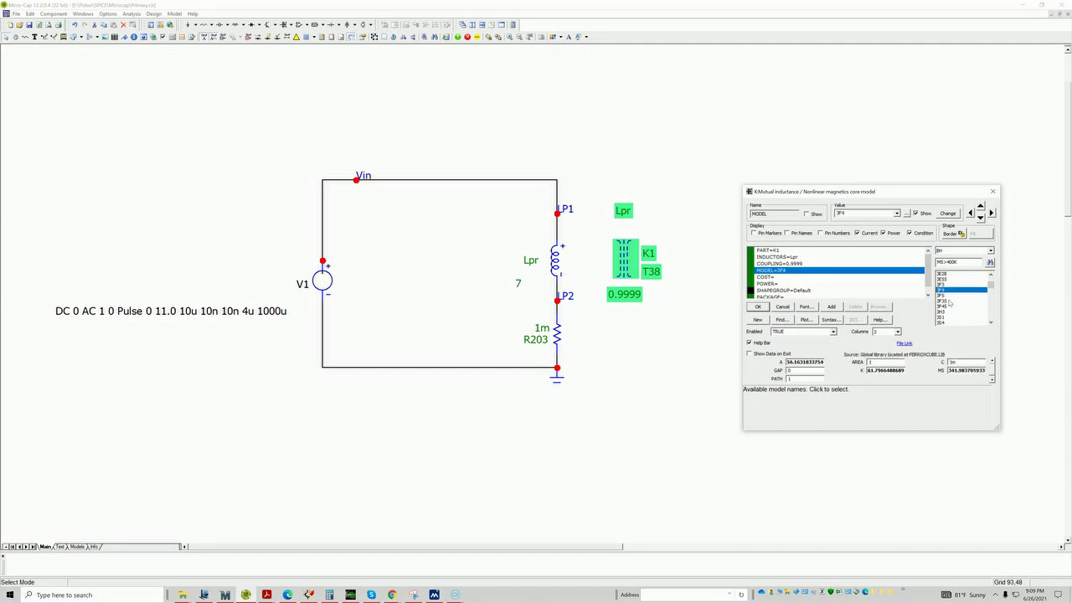
pyautogui.click(946, 301)
pyautogui.click(949, 307)
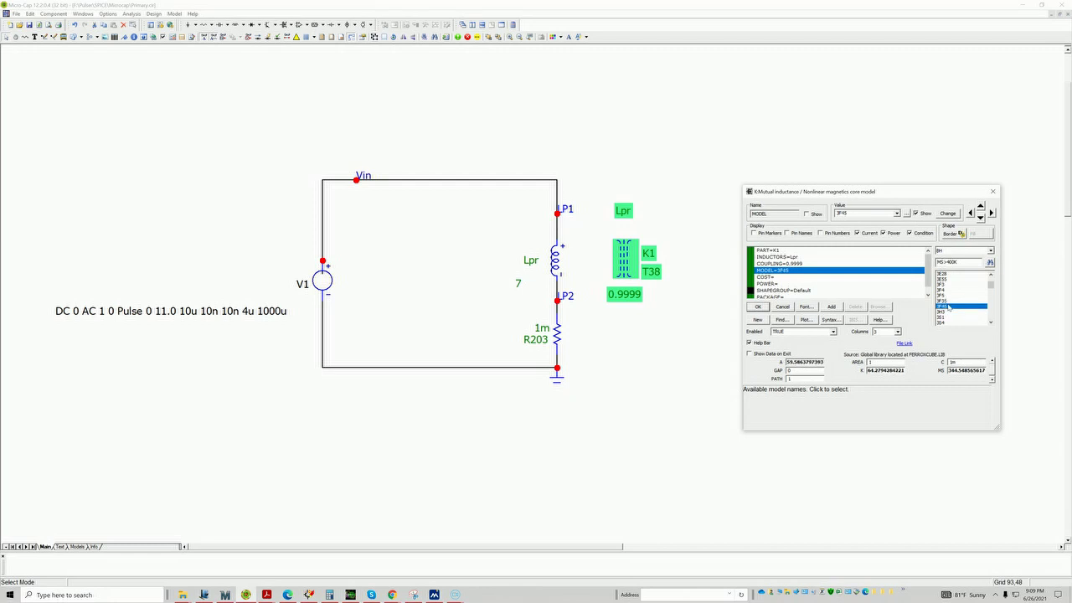
pyautogui.moveTo(991, 287); pyautogui.dragTo(992, 318)
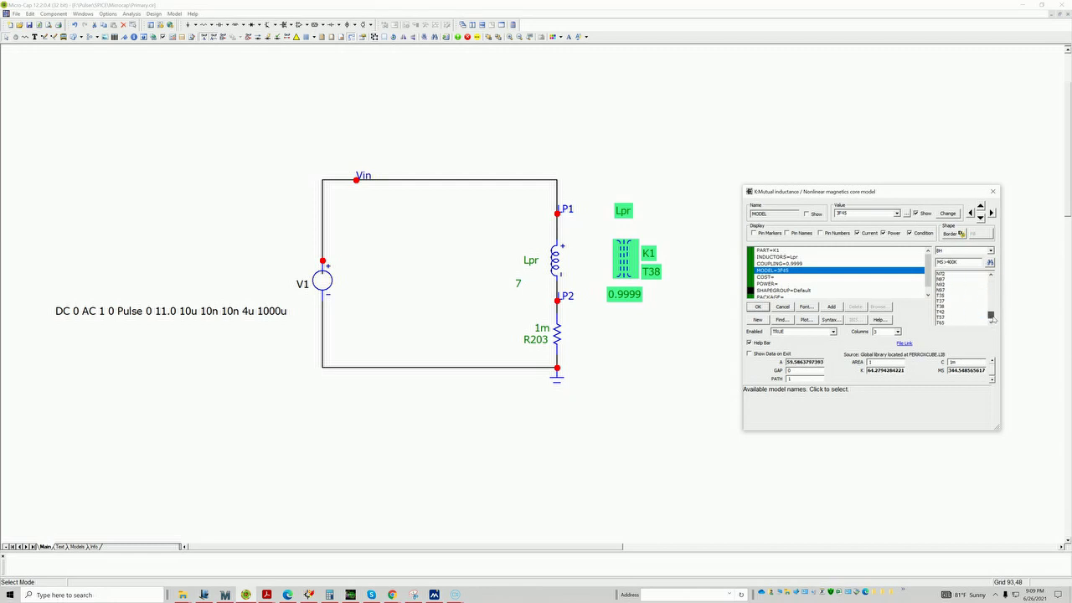
# Reselect T38 as K1's core model and close the dialog with OK
pyautogui.click(946, 307)
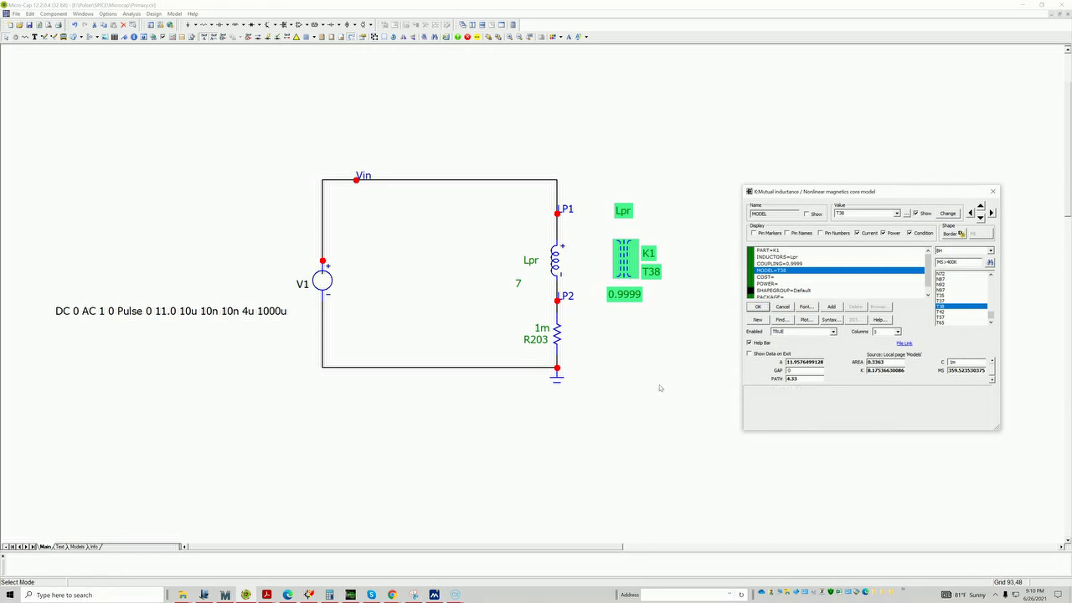
pyautogui.click(758, 307)
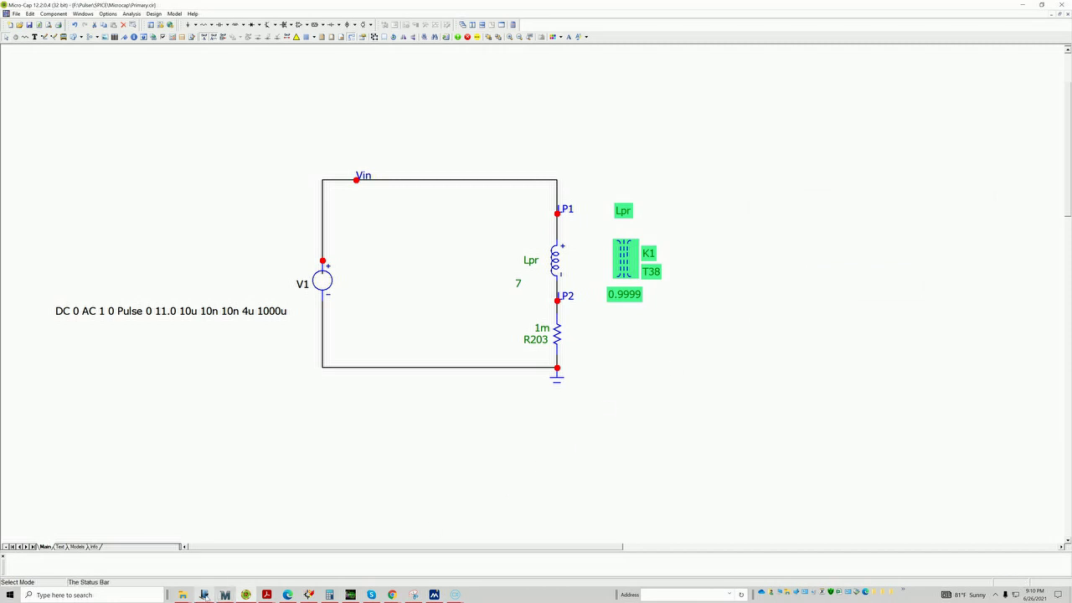
# In the Journal notes, tick the 4.33 cm path length and the Ae 0.3363 cm² calculation in red
pyautogui.click(204, 595)
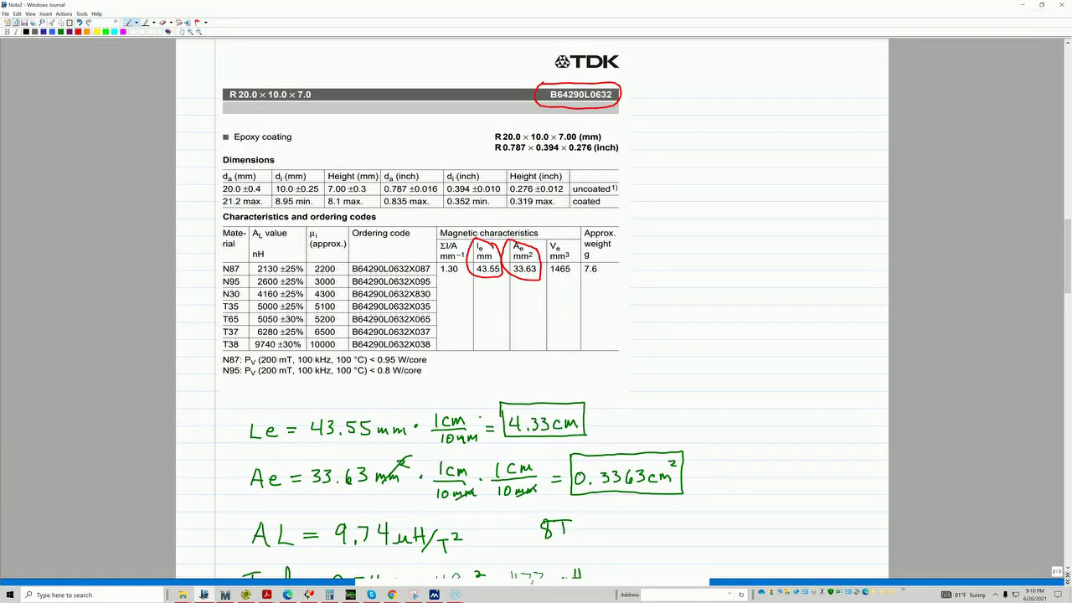
pyautogui.scroll(-3, 246, 373)
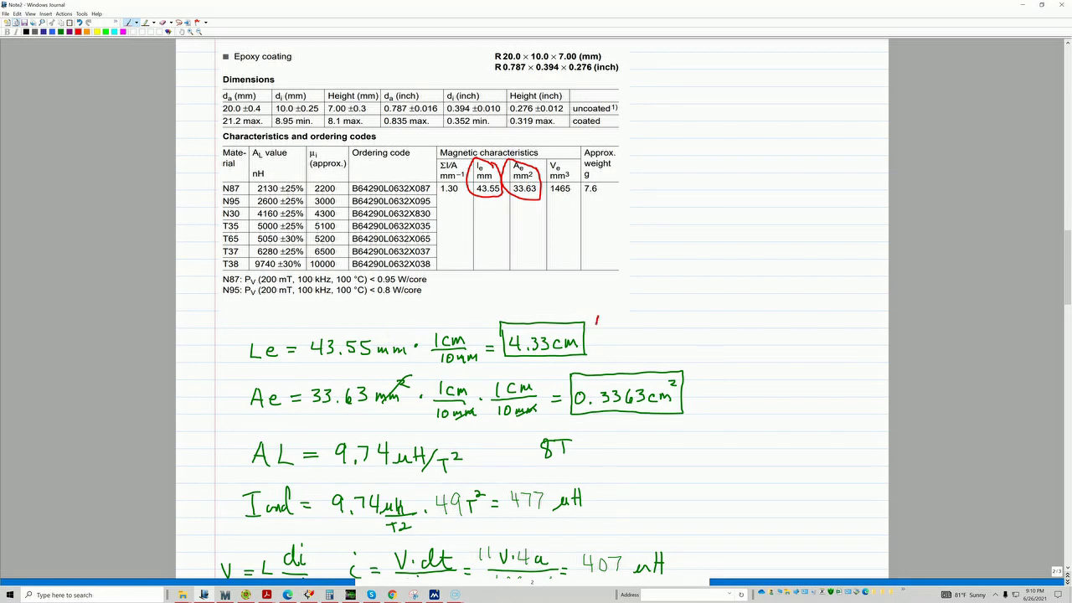
pyautogui.moveTo(597, 321); pyautogui.dragTo(617, 308)
pyautogui.moveTo(230, 380); pyautogui.dragTo(240, 386)
pyautogui.click(1041, 5)
# Place Journal on the left, decline quitting Micro-Cap, and restore Micro-Cap beside it on the right
pyautogui.moveTo(574, 93); pyautogui.dragTo(402, 17)
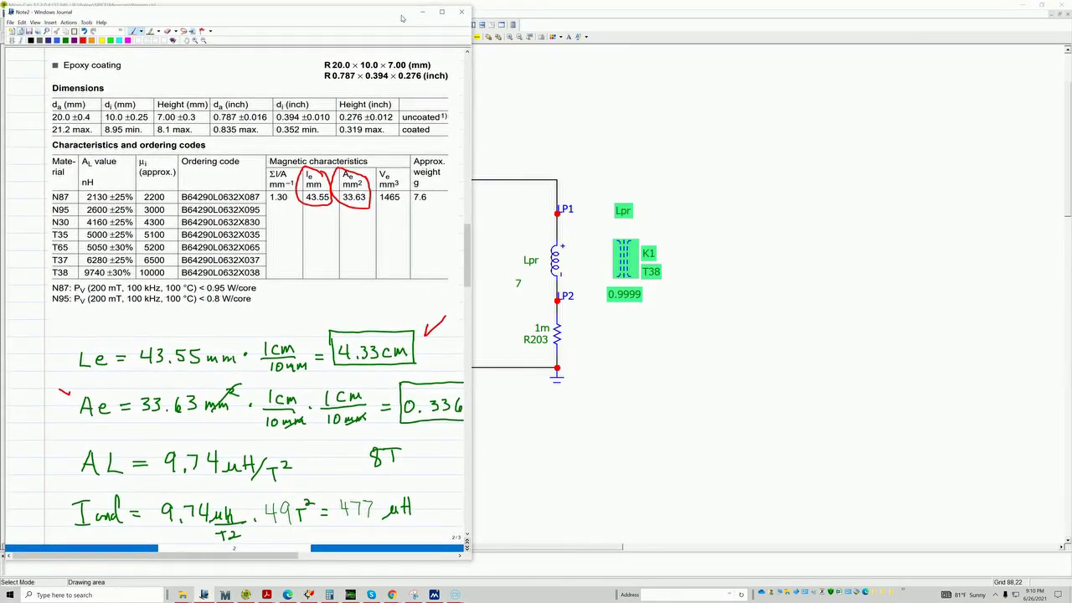
pyautogui.click(1055, 6)
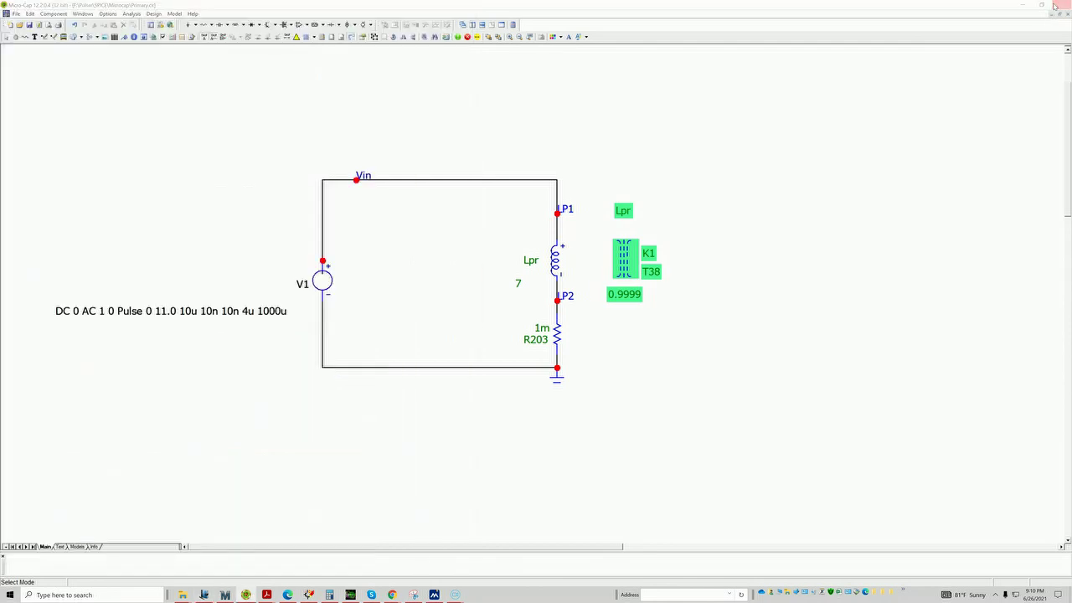
pyautogui.click(560, 315)
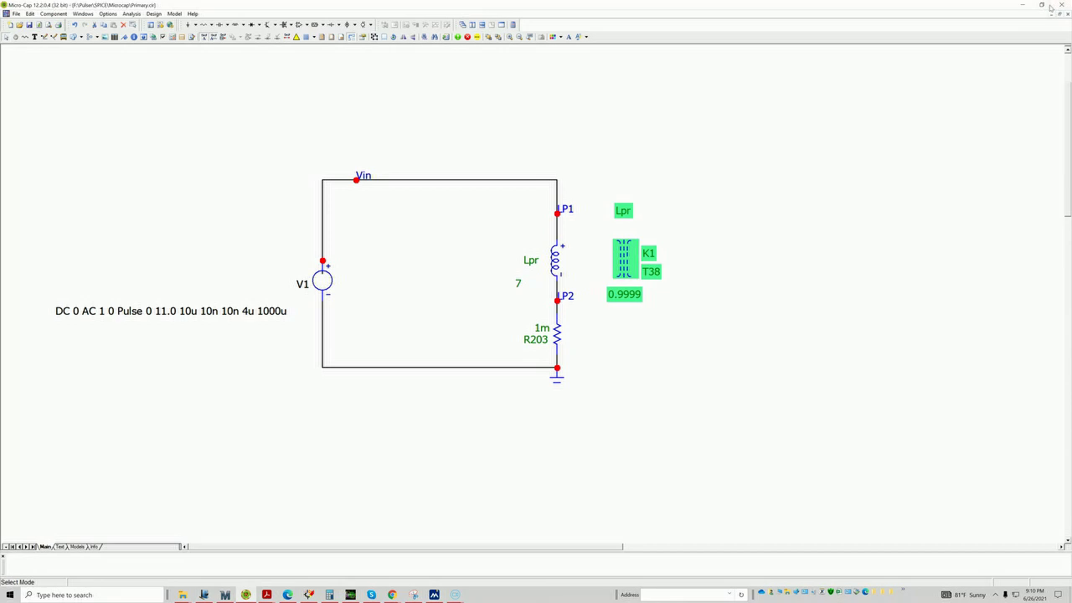
pyautogui.click(1041, 5)
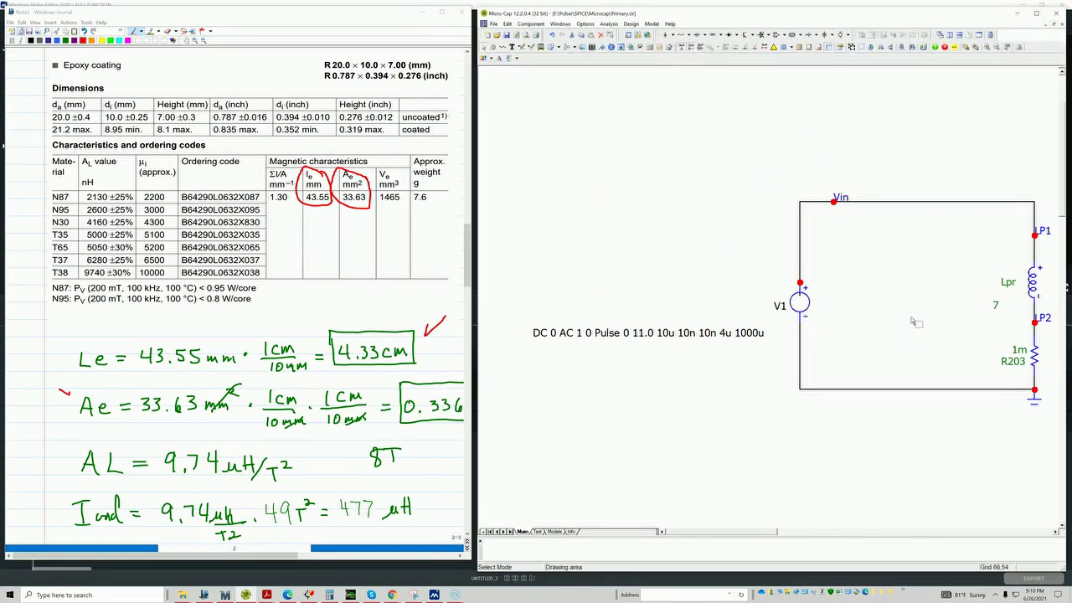
pyautogui.hscroll(3, 927, 449)
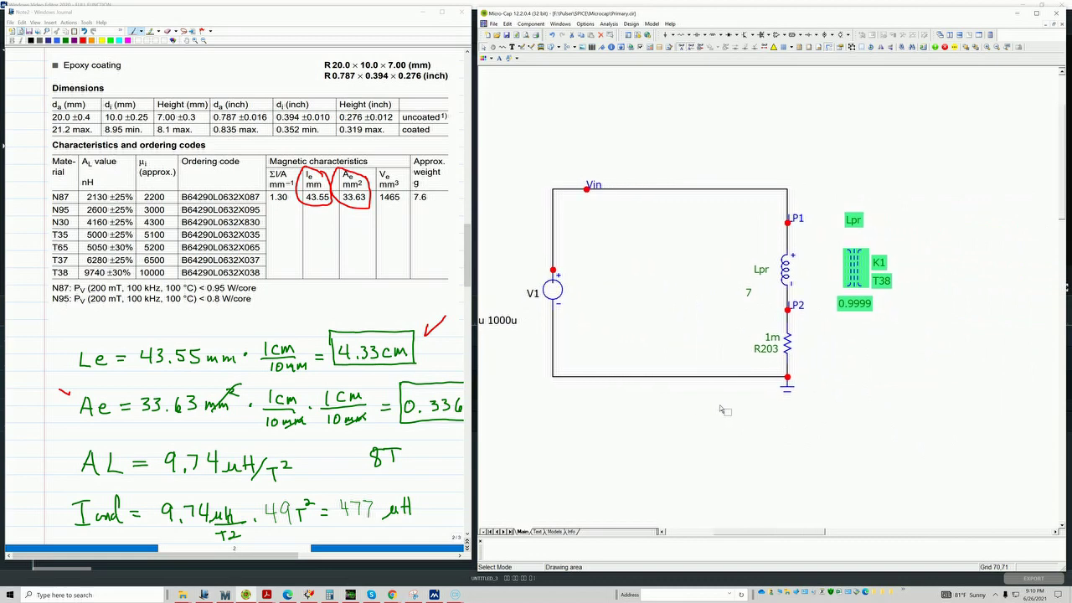
pyautogui.doubleClick(855, 268)
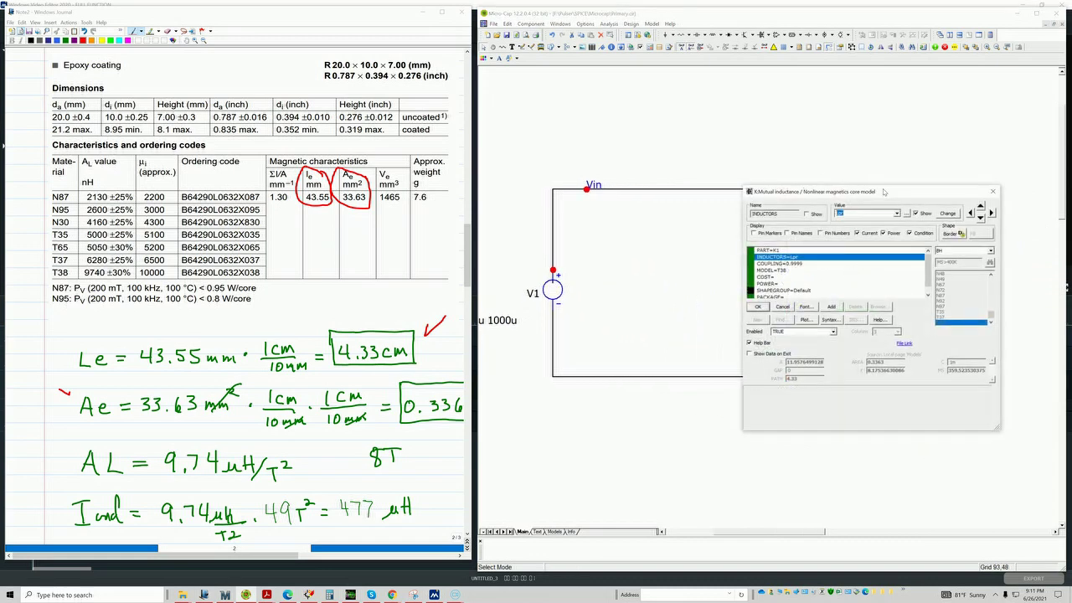
pyautogui.moveTo(884, 193); pyautogui.dragTo(718, 185)
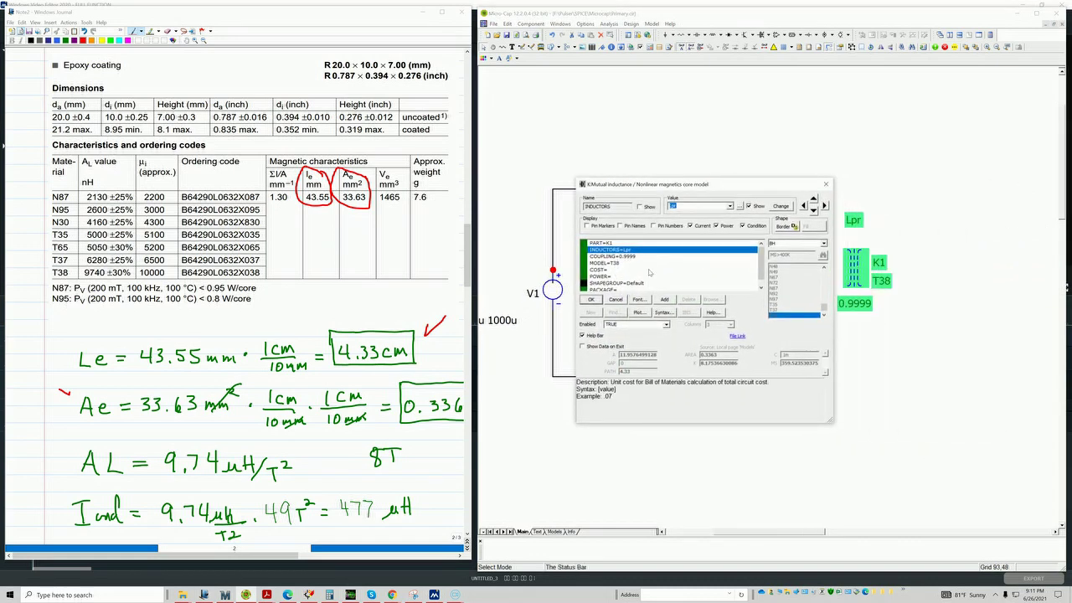
pyautogui.click(610, 264)
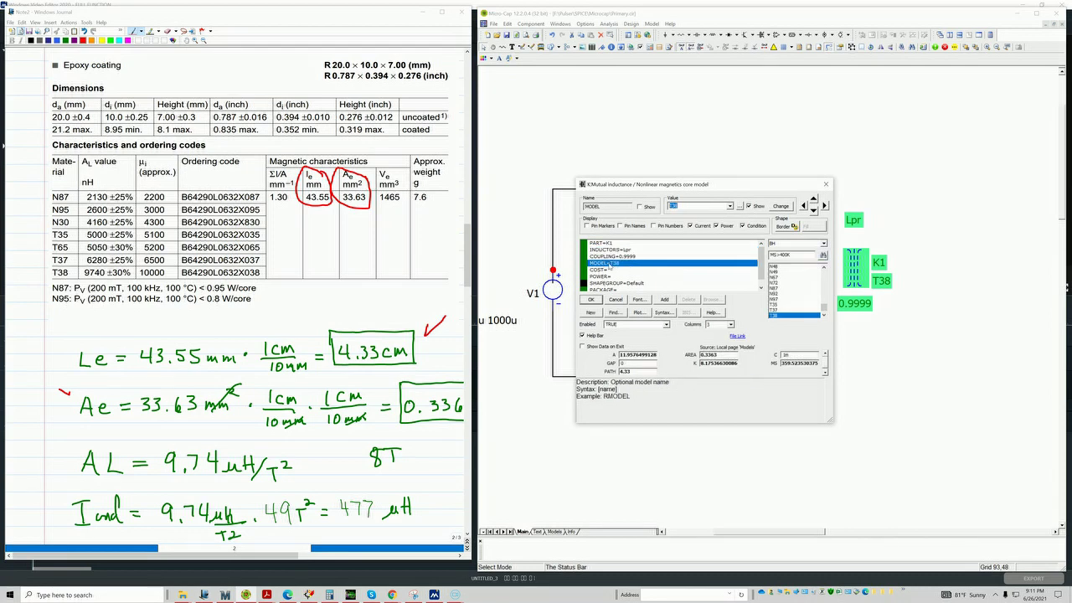
pyautogui.moveTo(608, 373)
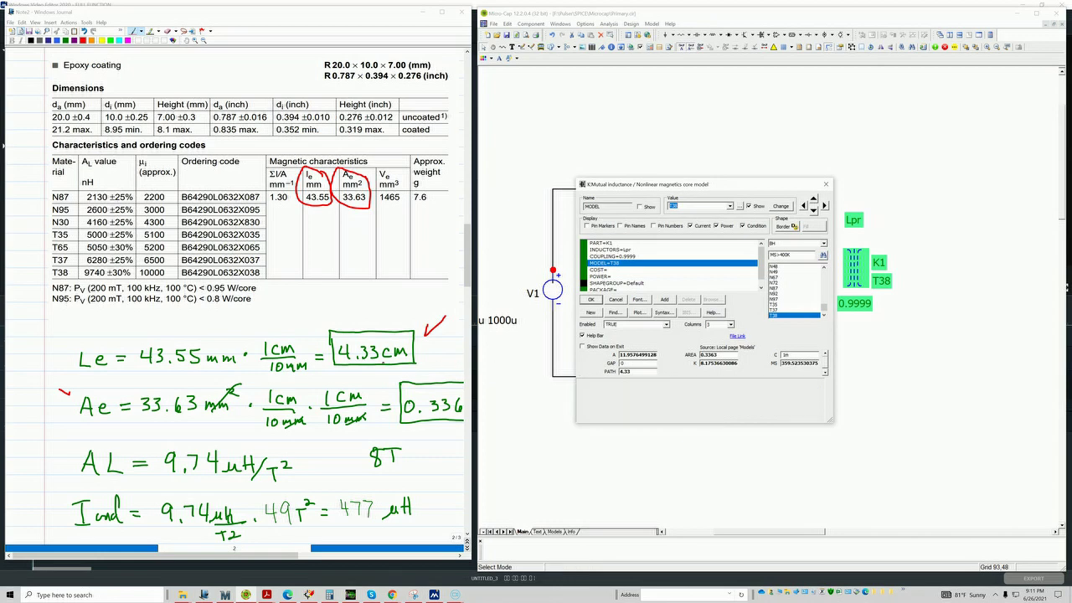
pyautogui.click(387, 323)
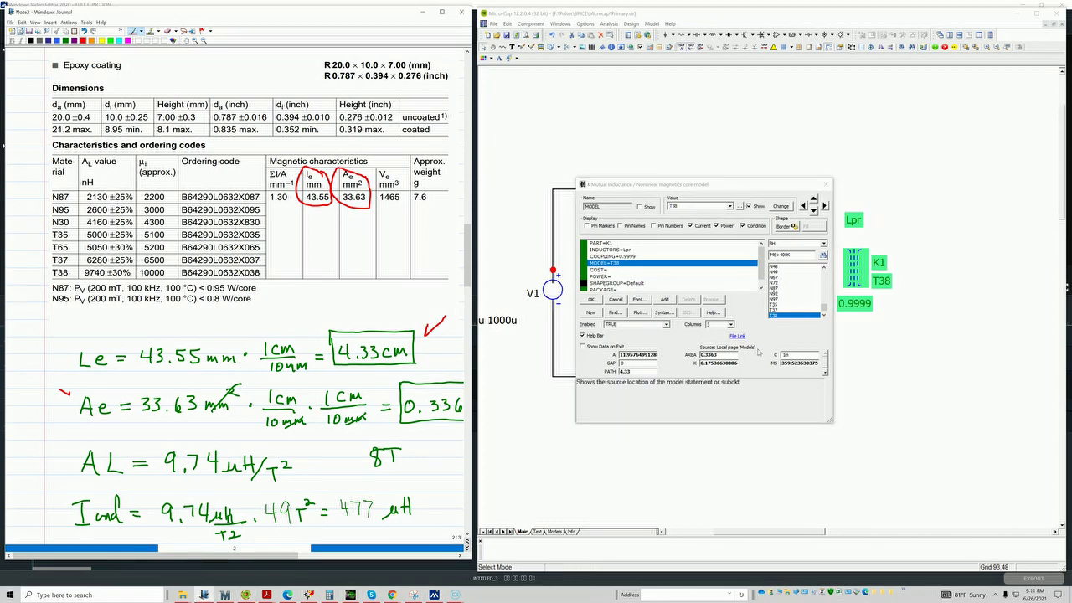
pyautogui.moveTo(719, 355)
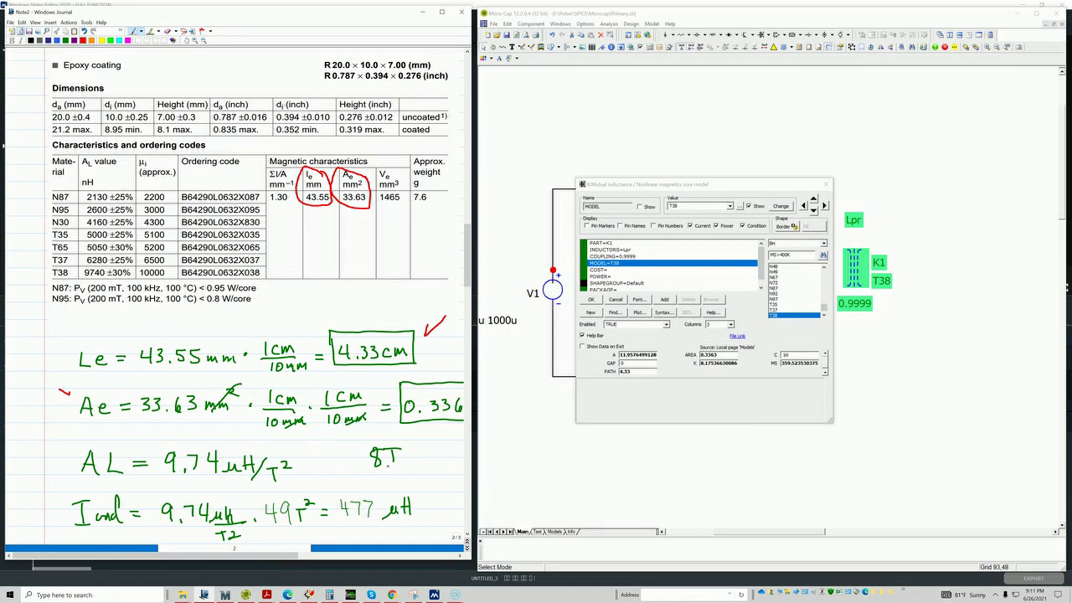
pyautogui.click(459, 556)
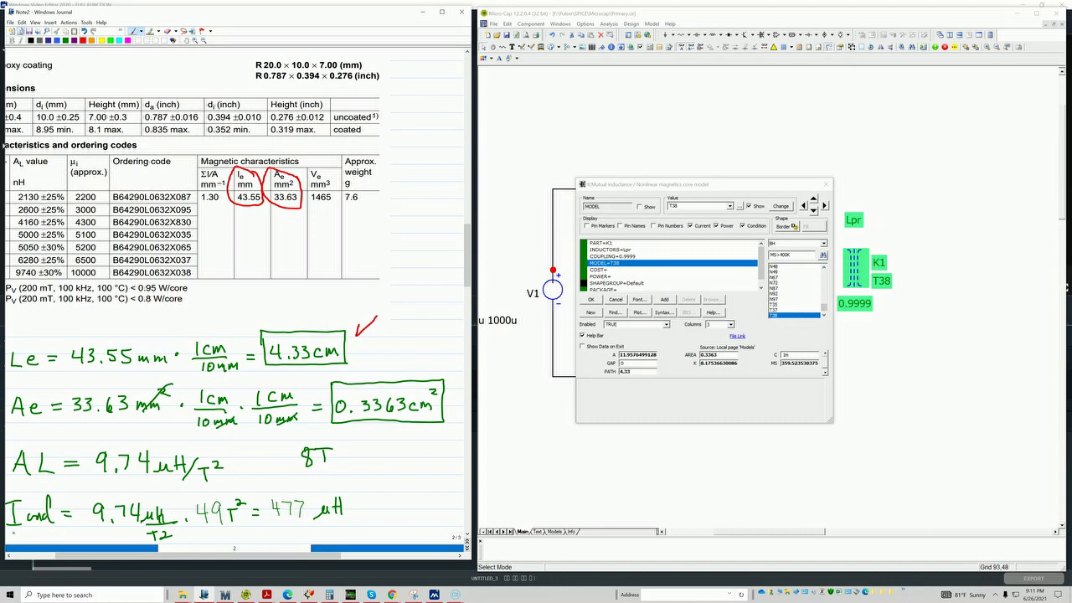
pyautogui.click(7, 556)
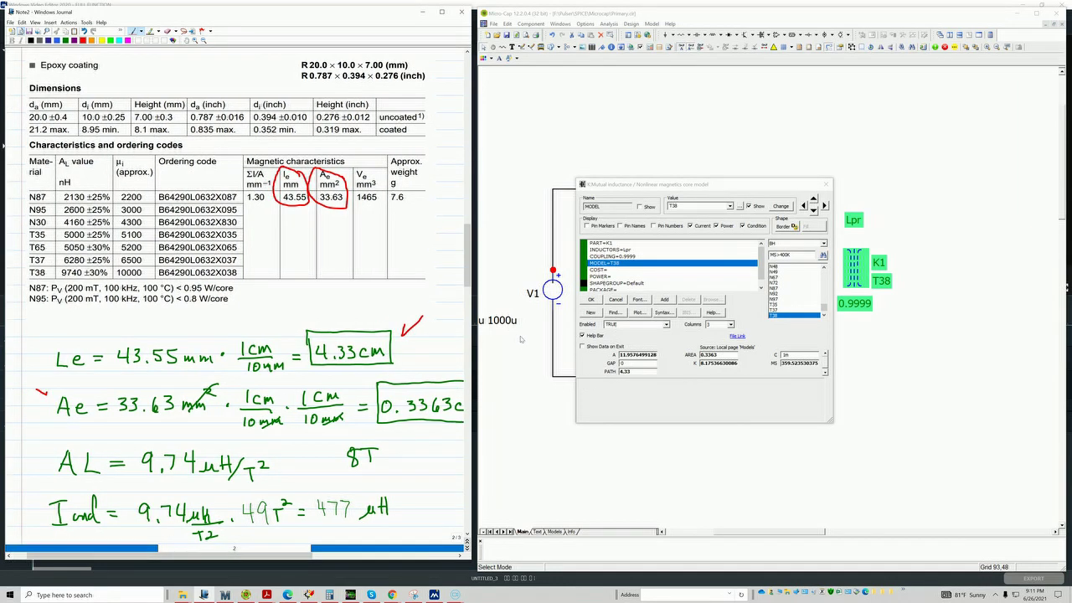
pyautogui.click(590, 300)
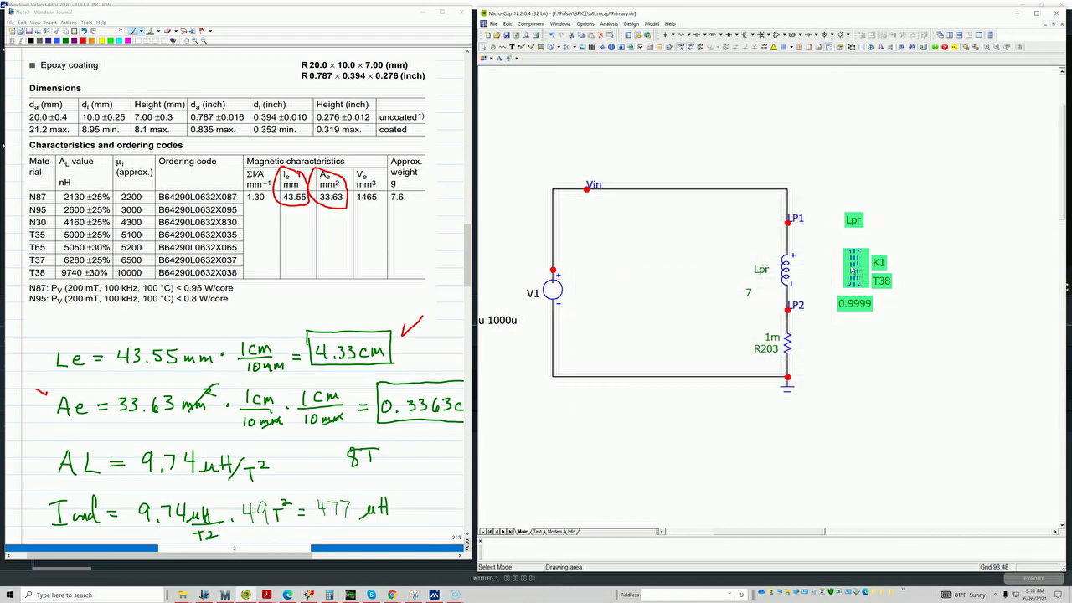
# Move the Lpr label up beside its coil and review K1's core properties without changes
pyautogui.click(759, 270)
pyautogui.moveTo(758, 272); pyautogui.dragTo(755, 257)
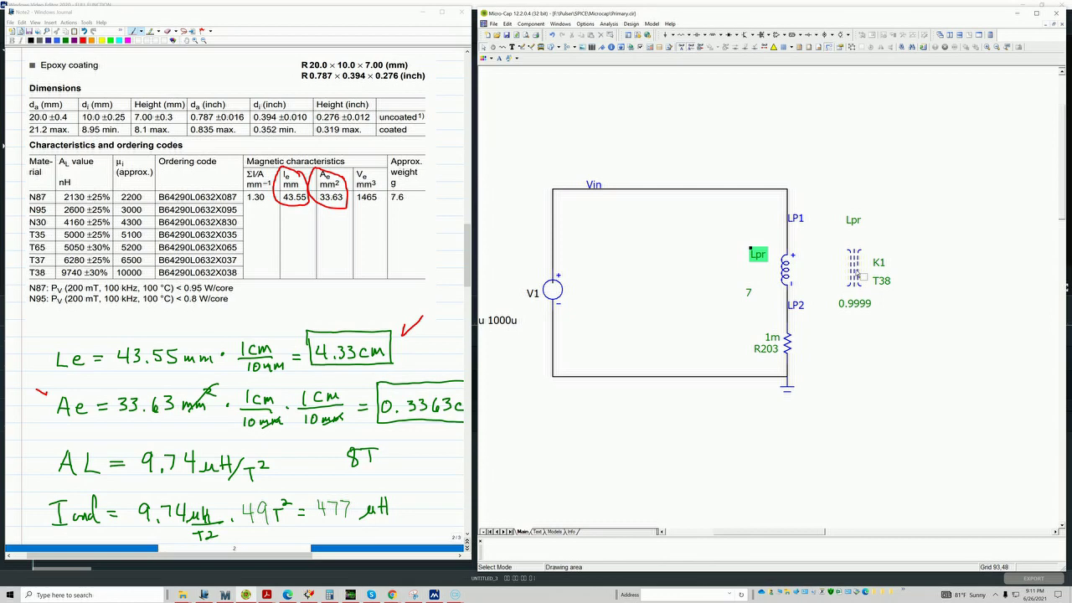
pyautogui.doubleClick(858, 275)
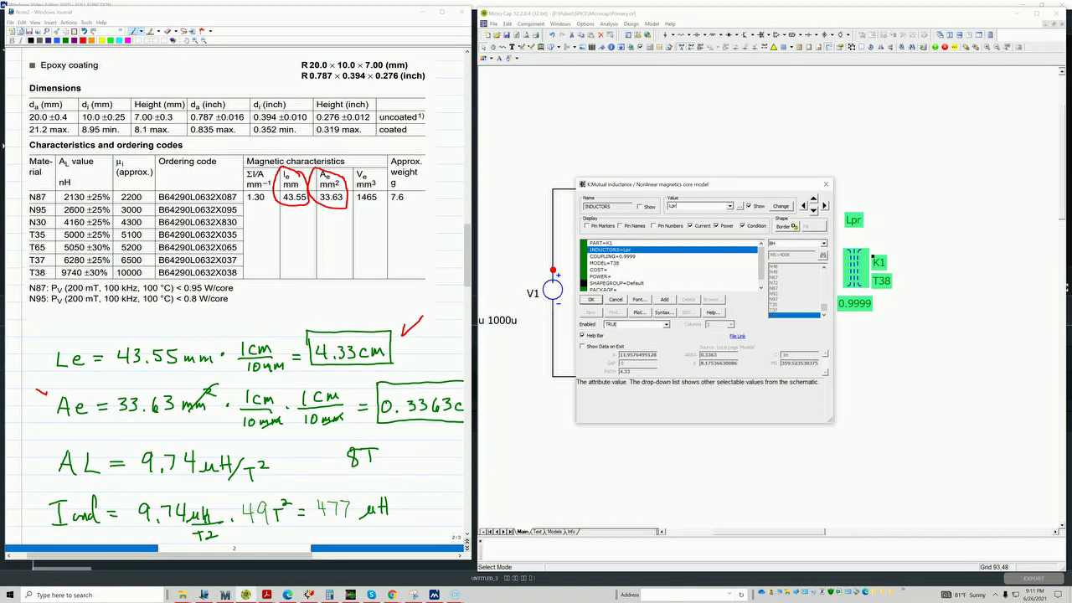
pyautogui.moveTo(670, 183); pyautogui.dragTo(582, 312)
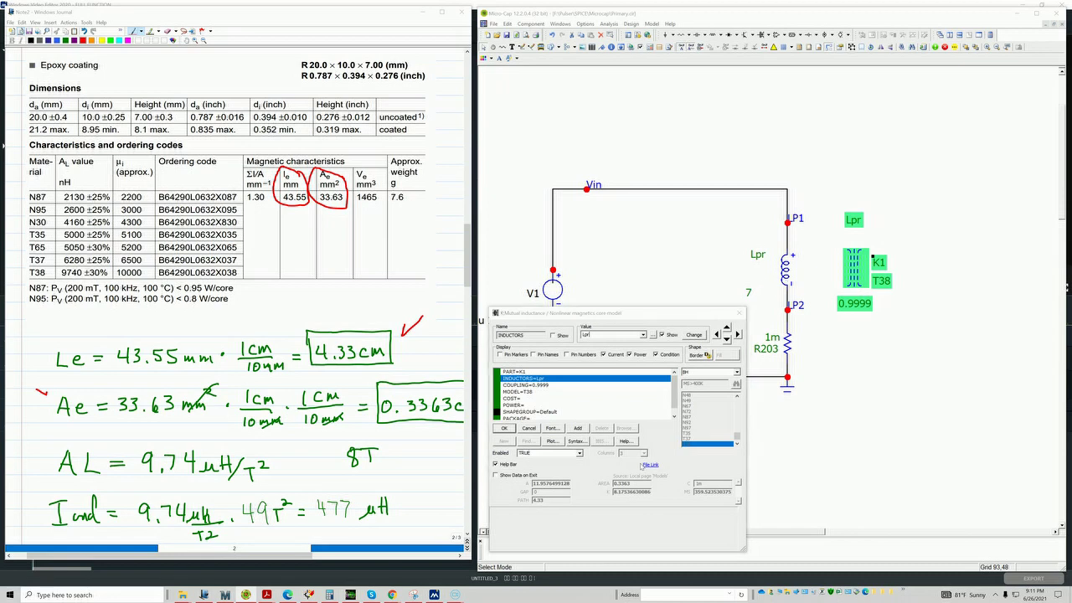
pyautogui.click(529, 429)
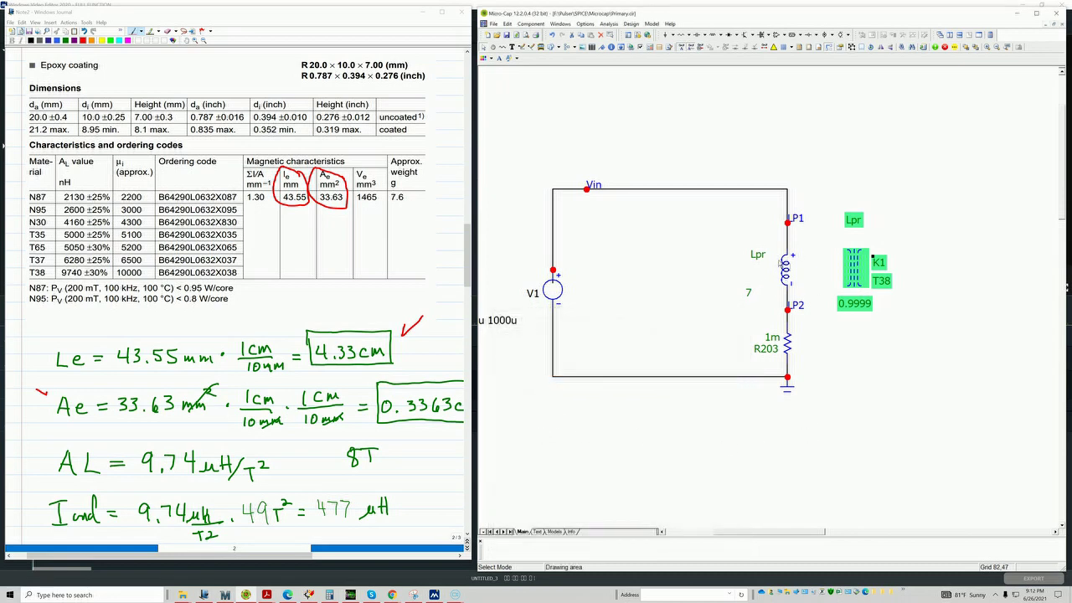
# Copy and paste the Lpr inductor to create a second inductor, L1
pyautogui.click(786, 276)
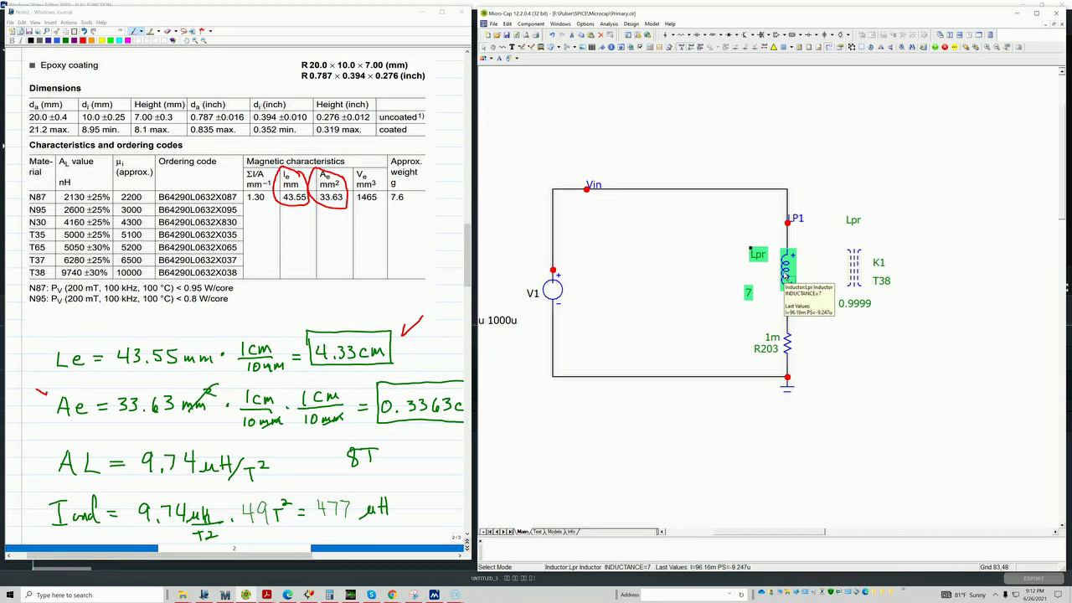
pyautogui.hotkey('ctrl', 'c')
pyautogui.hotkey('ctrl', 'v')
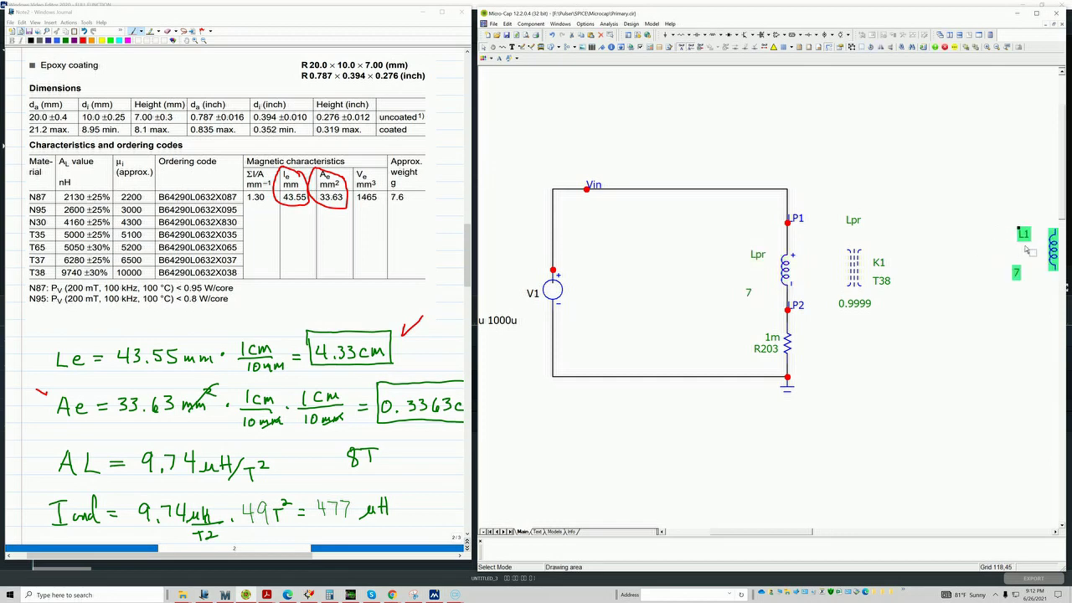
# Place the copied L1 inductor right of the K1 core, with its 7 value label beneath it
pyautogui.moveTo(1053, 251); pyautogui.dragTo(962, 232)
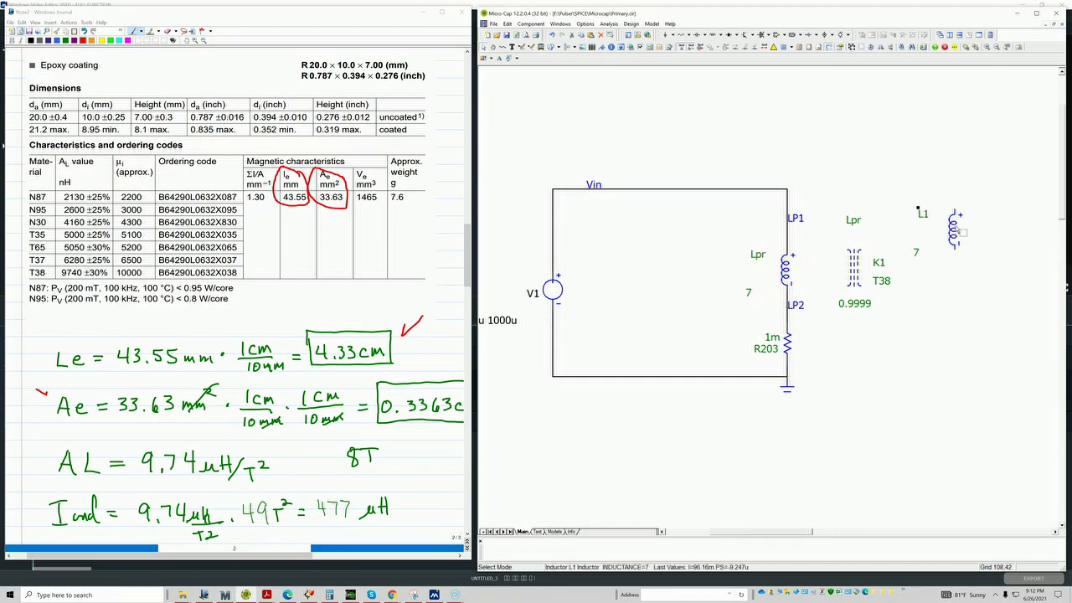
pyautogui.click(962, 233)
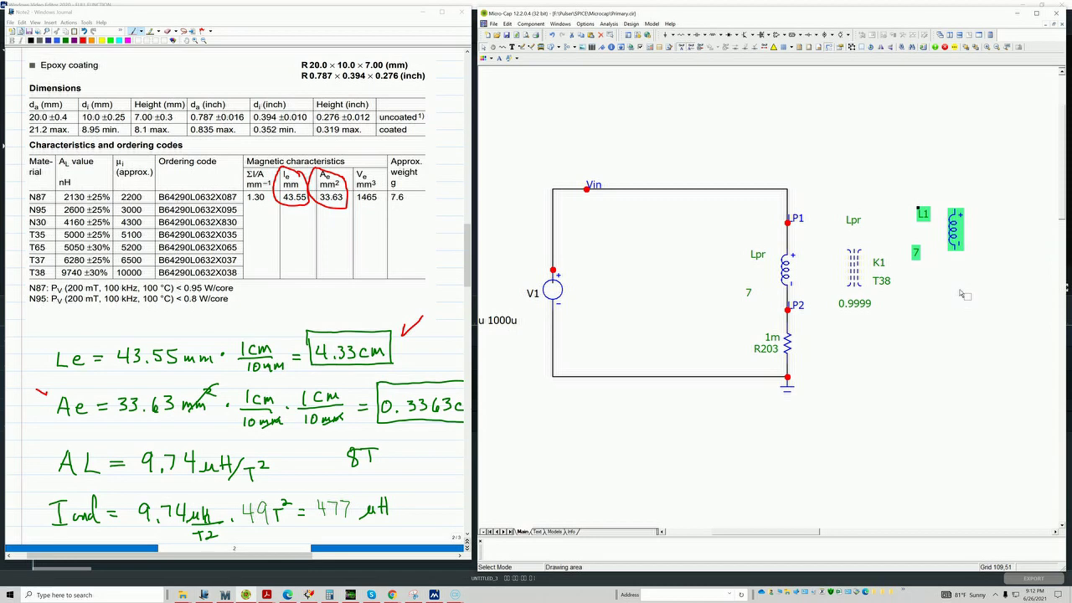
pyautogui.click(992, 337)
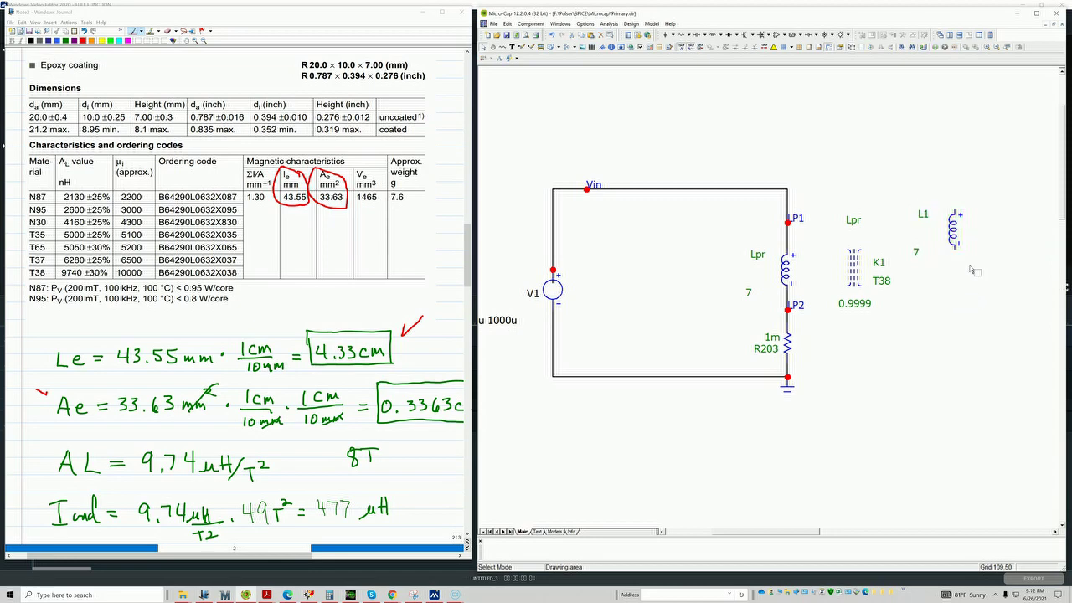
pyautogui.click(917, 252)
pyautogui.moveTo(916, 252); pyautogui.dragTo(932, 219)
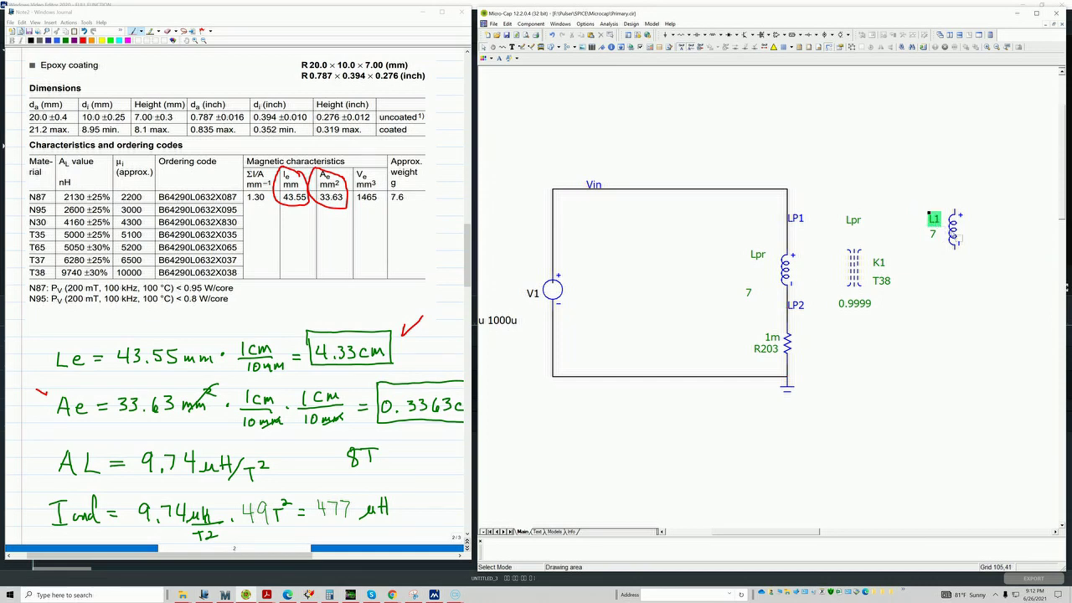
# Move Lpr's 7 value label up beside its coil and select the K1 core
pyautogui.moveTo(961, 238)
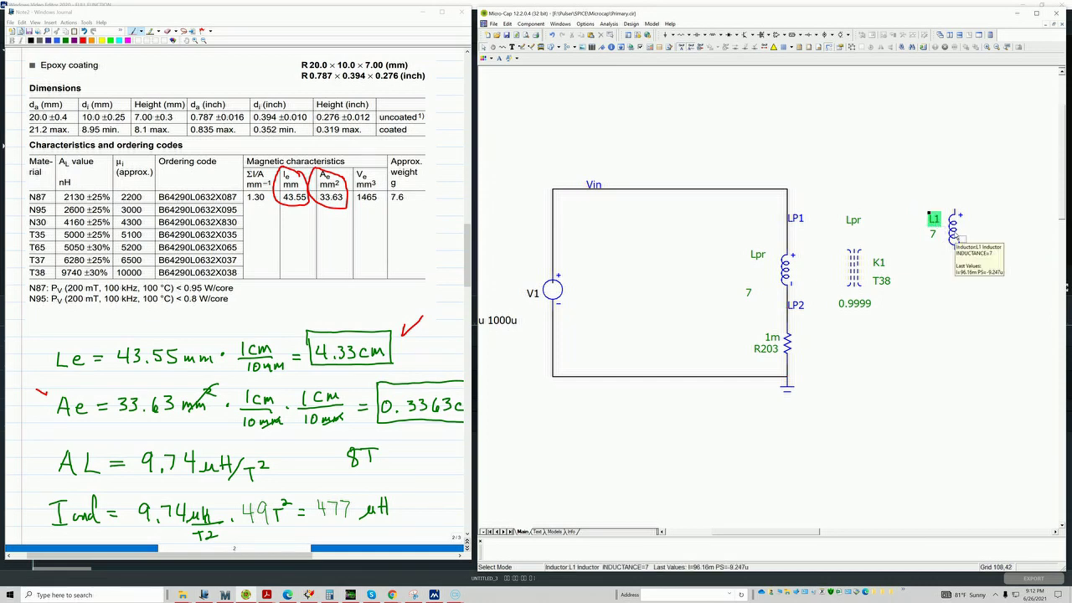
pyautogui.click(758, 255)
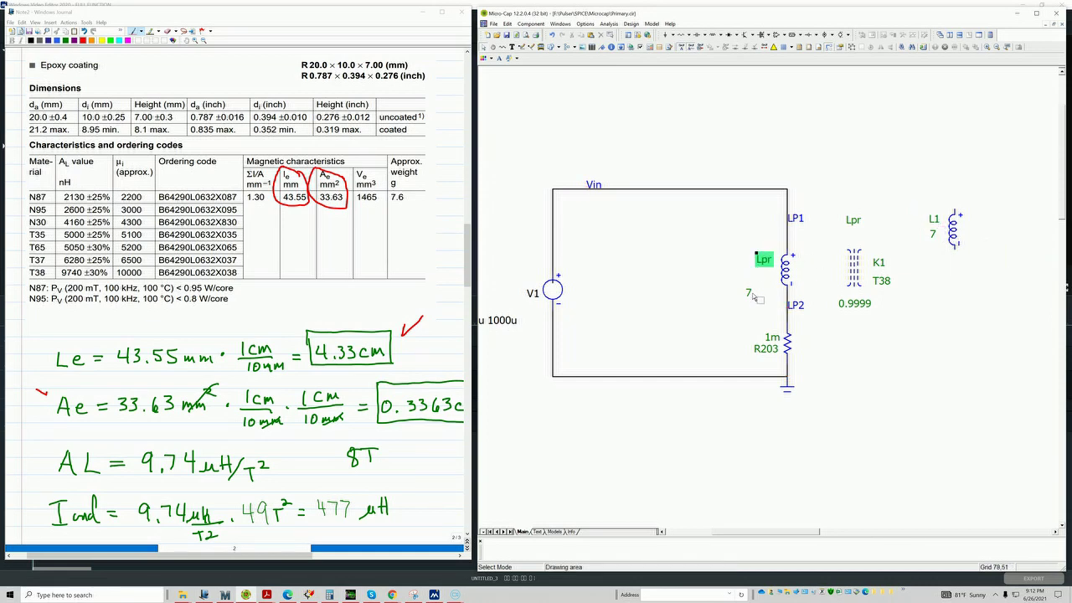
pyautogui.moveTo(745, 288); pyautogui.dragTo(760, 281)
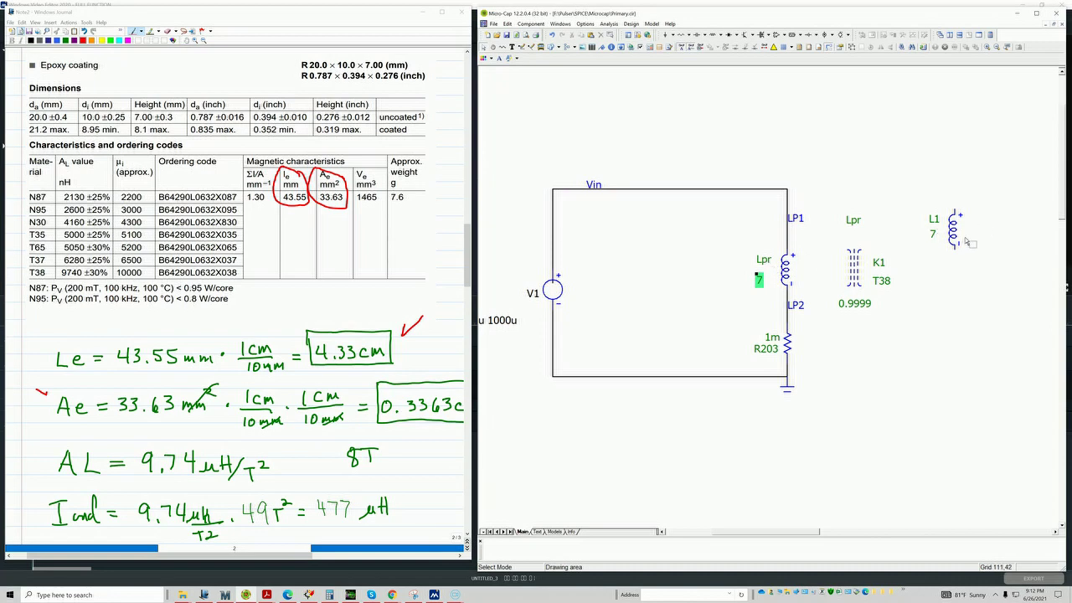
pyautogui.click(855, 270)
# Change K1's INDUCTORS value to 'Lpr L1' so it couples both coils
pyautogui.click(855, 271)
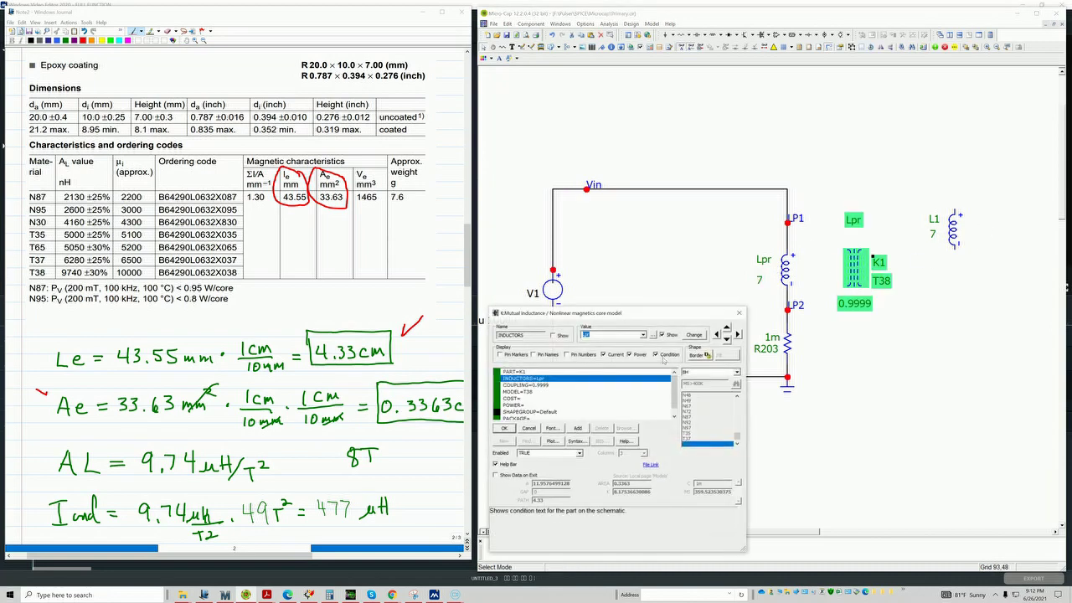
pyautogui.moveTo(674, 312); pyautogui.dragTo(990, 344)
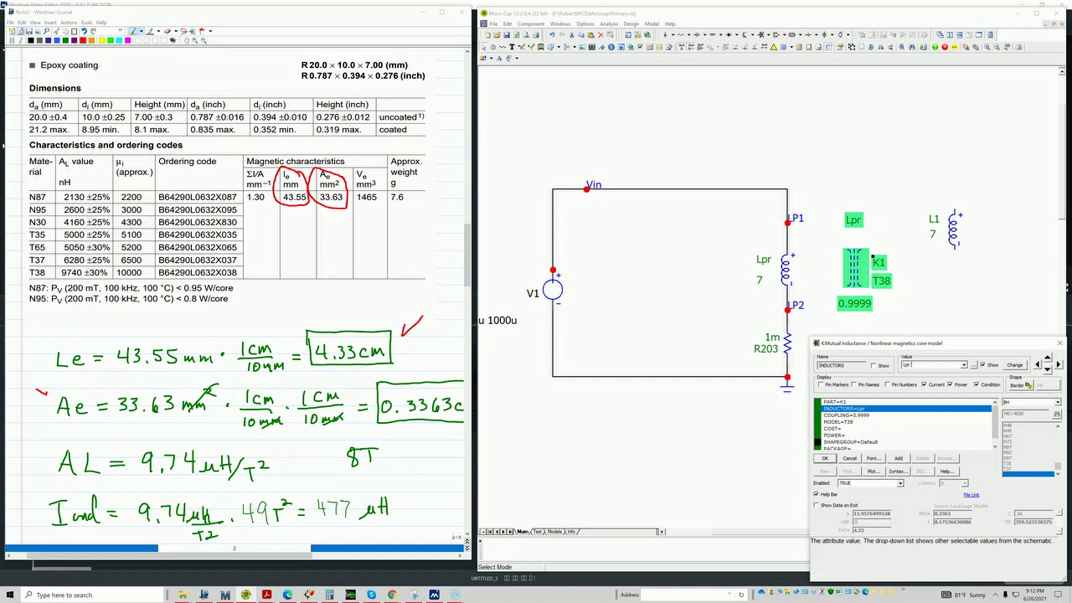
pyautogui.click(824, 458)
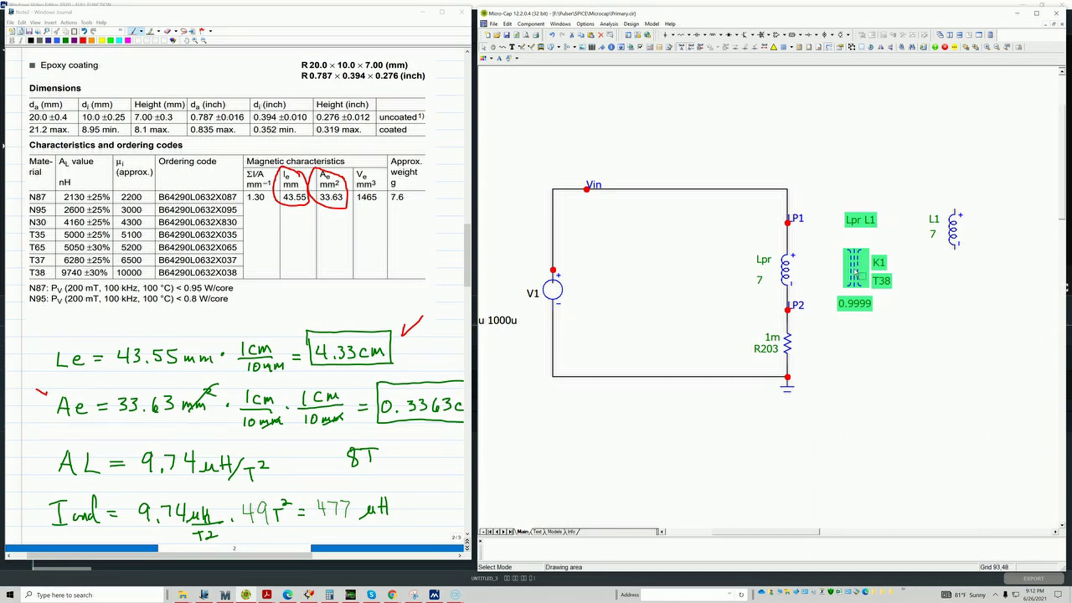
pyautogui.moveTo(787, 274)
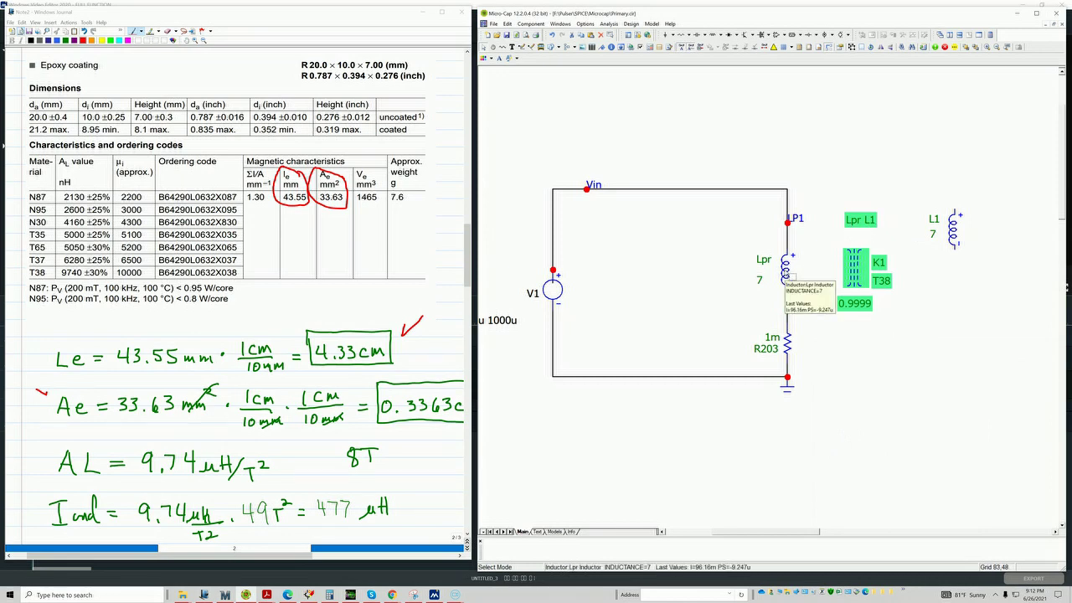
pyautogui.moveTo(954, 238)
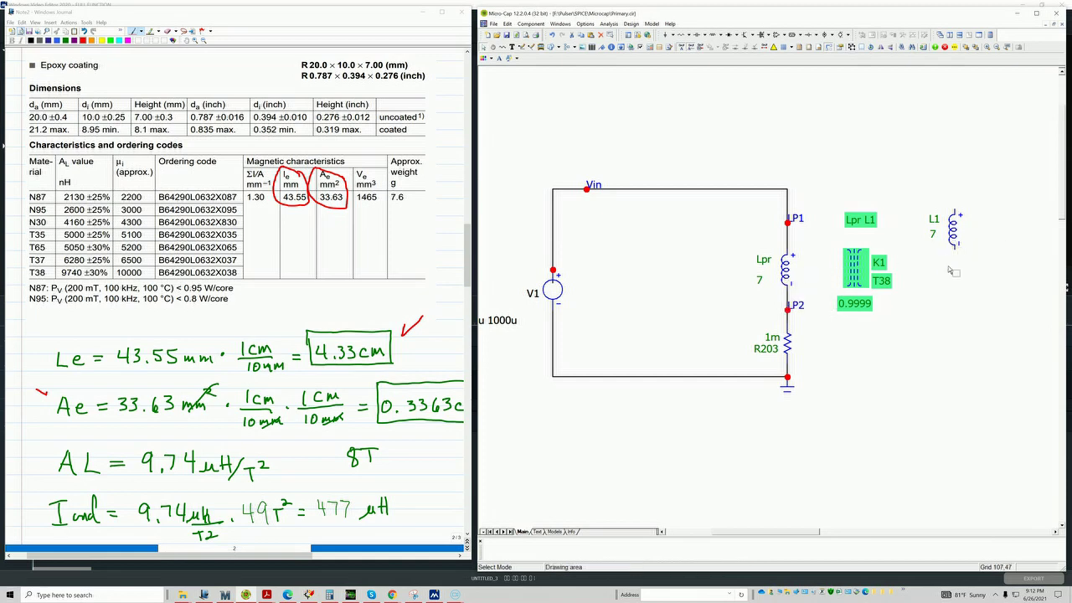
pyautogui.doubleClick(790, 275)
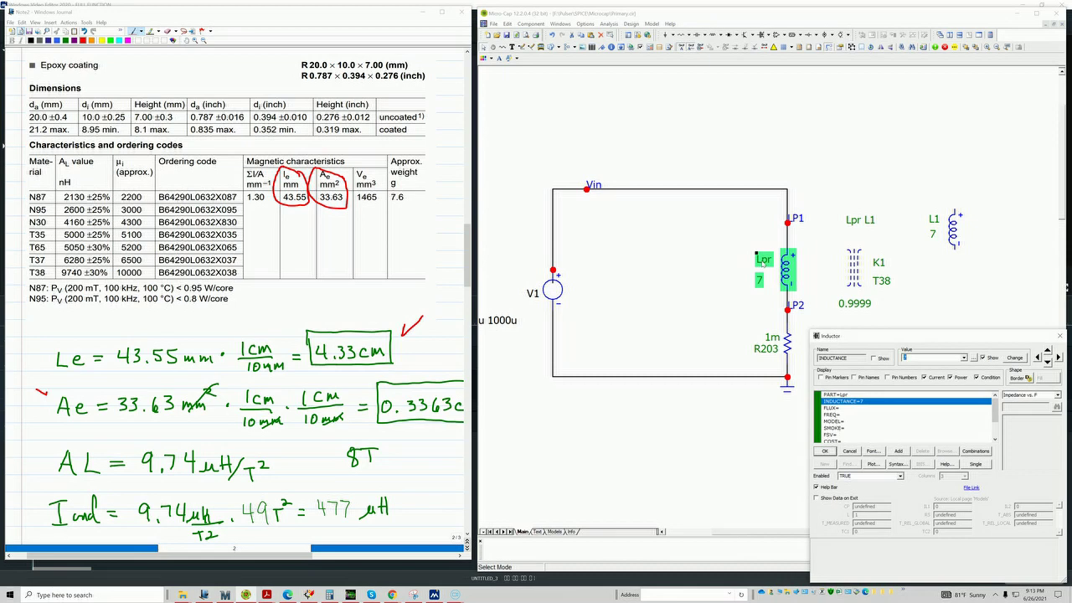
pyautogui.moveTo(842, 401)
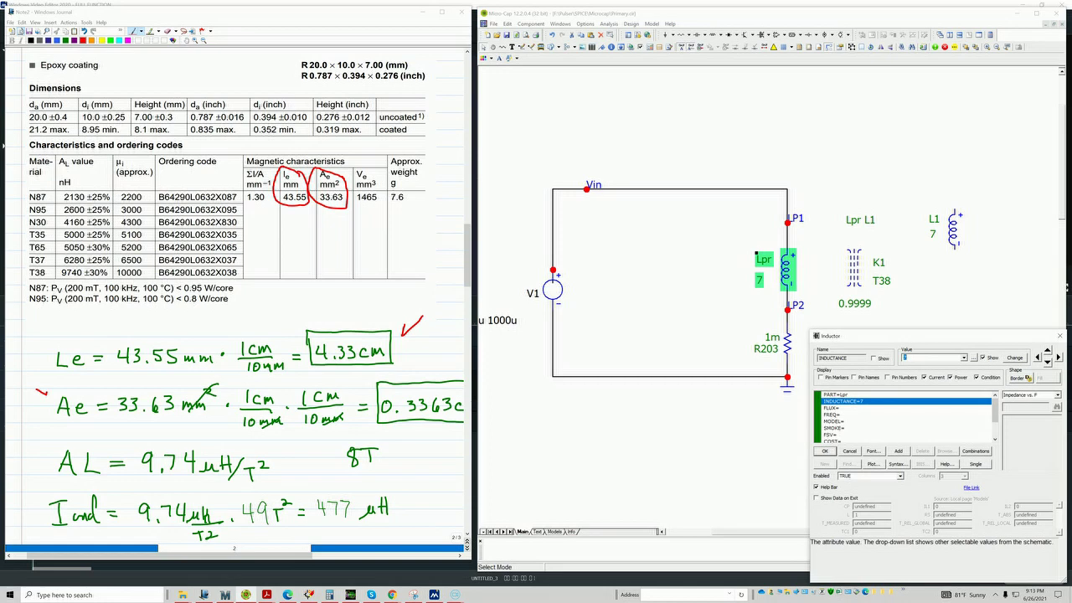
pyautogui.moveTo(879, 335); pyautogui.dragTo(787, 325)
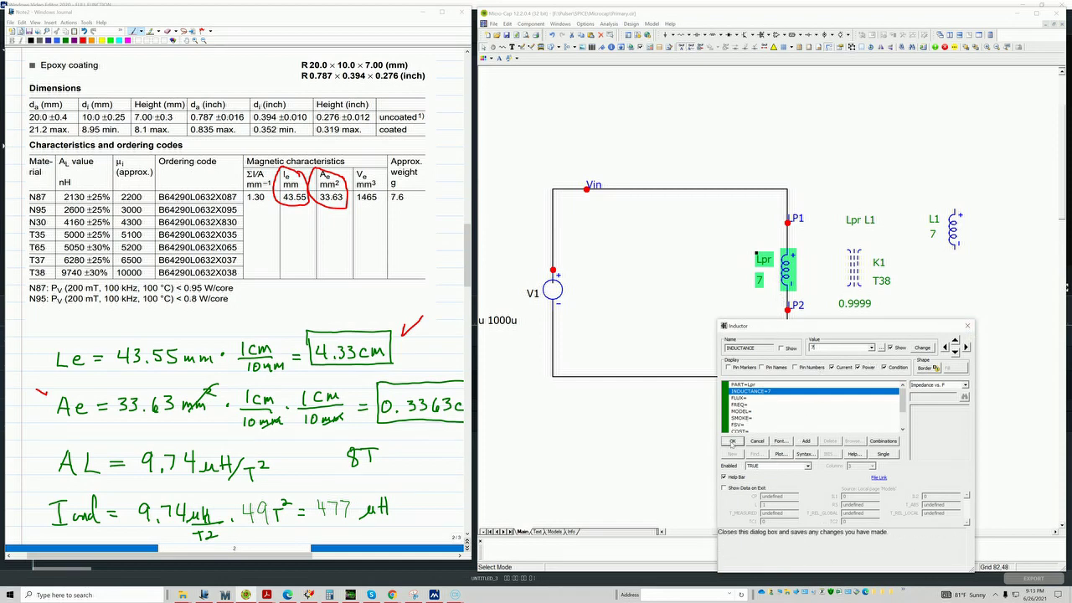
pyautogui.press('Return')
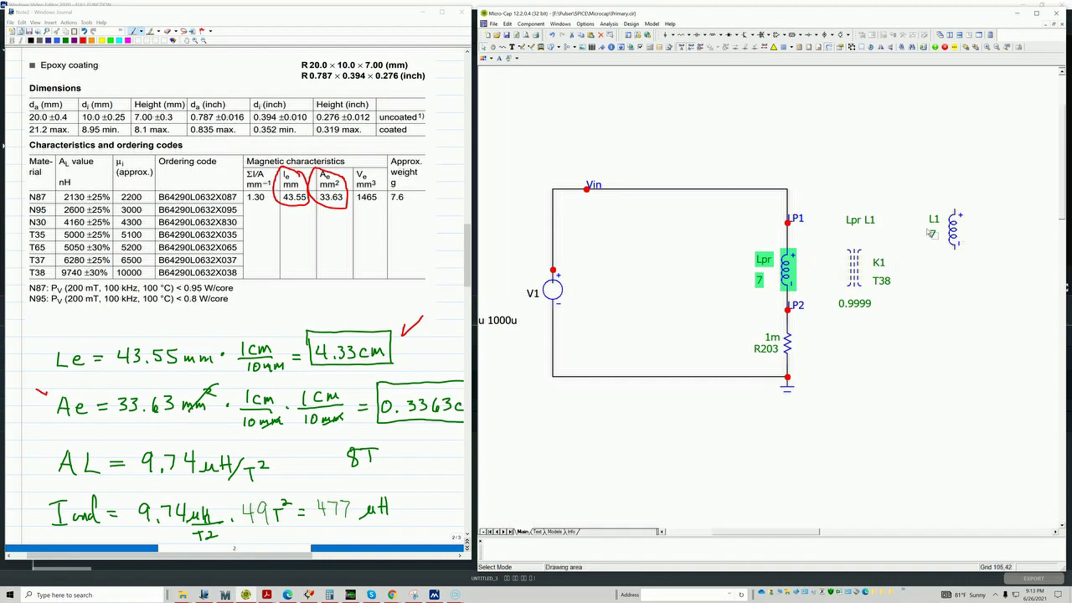
# Delete the unused L1 inductor from the schematic
pyautogui.click(953, 240)
pyautogui.moveTo(952, 239)
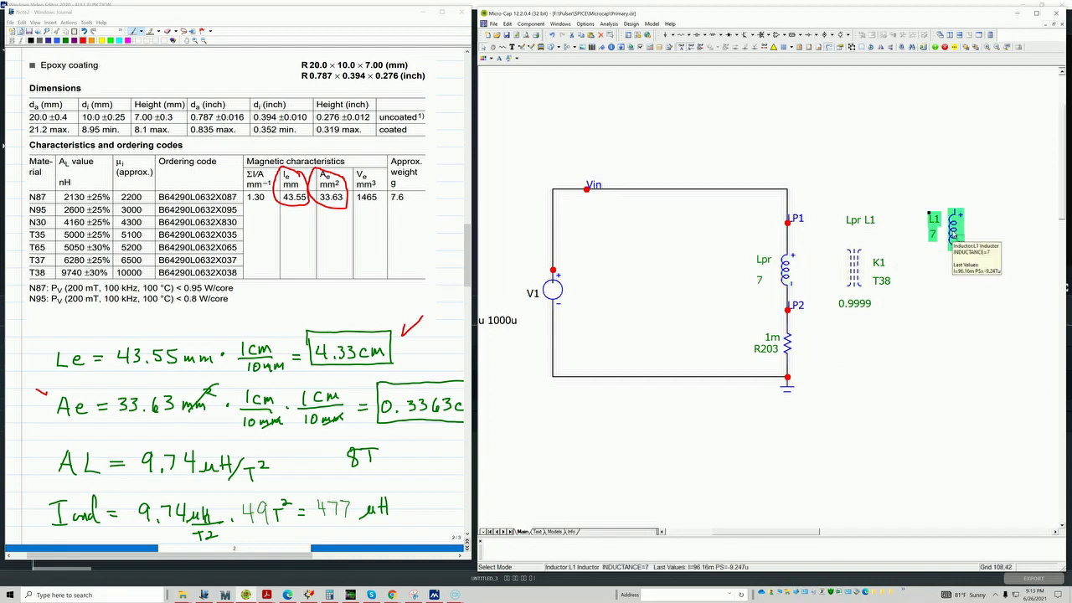
pyautogui.press('Delete')
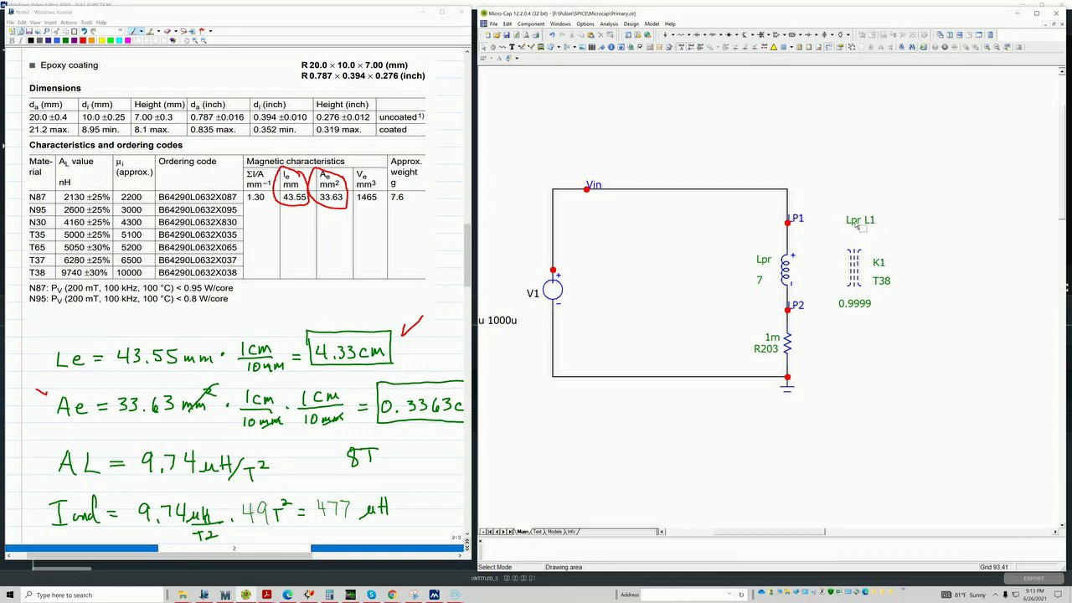
# Edit the 'Lpr L1' coupling text so it reads just Lpr
pyautogui.doubleClick(857, 223)
pyautogui.click(867, 217)
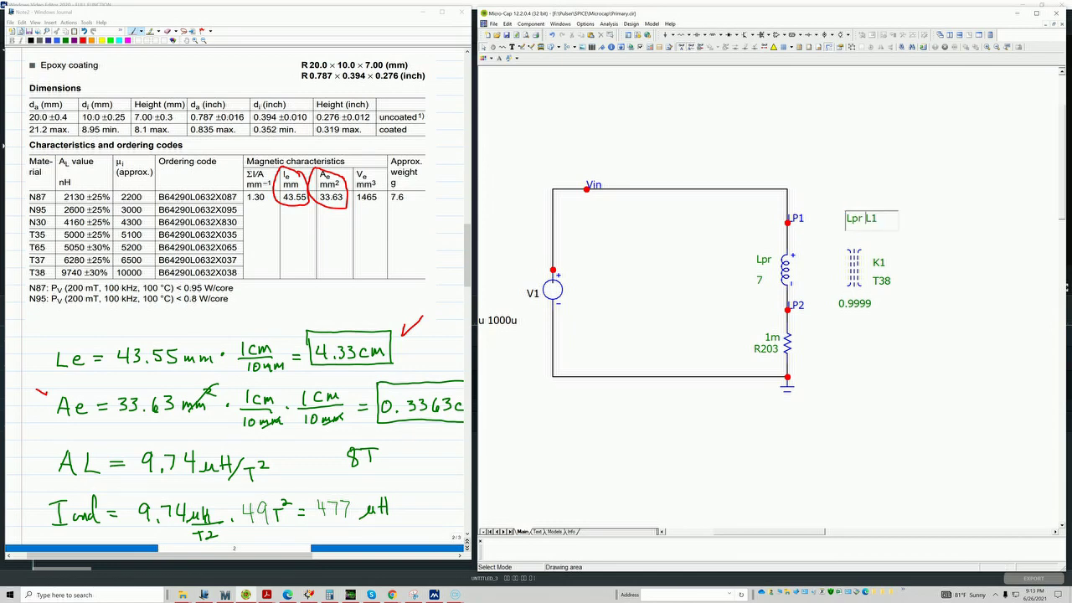
pyautogui.press('Delete')
pyautogui.press('Delete')
pyautogui.press('Return')
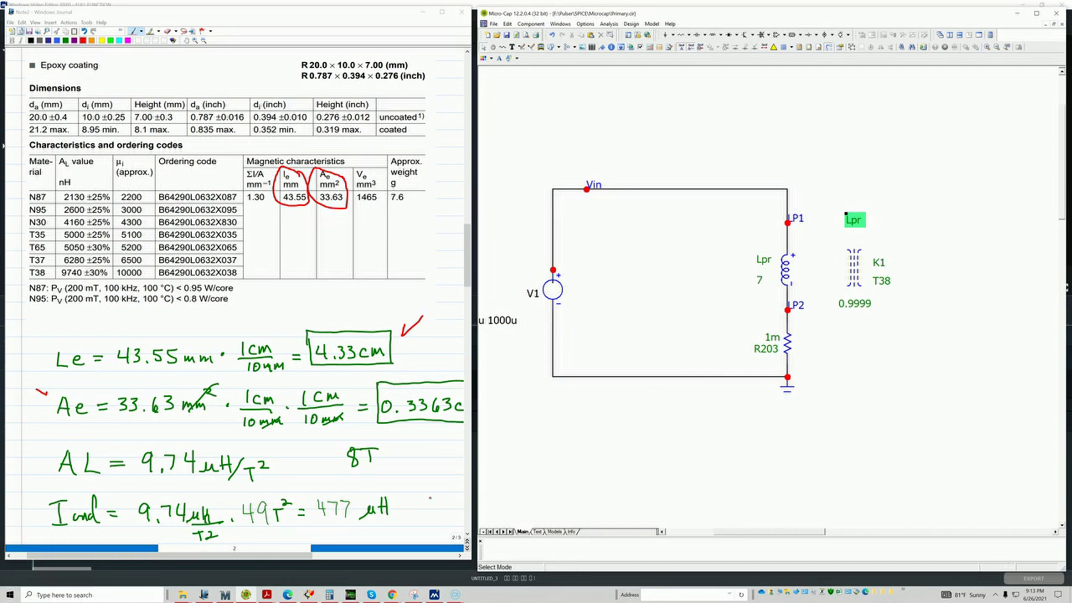
# Draw a red arrow beside the T38 row (AL 9740 nH ±30%) in the datasheet table
pyautogui.scroll(-5, 427, 480)
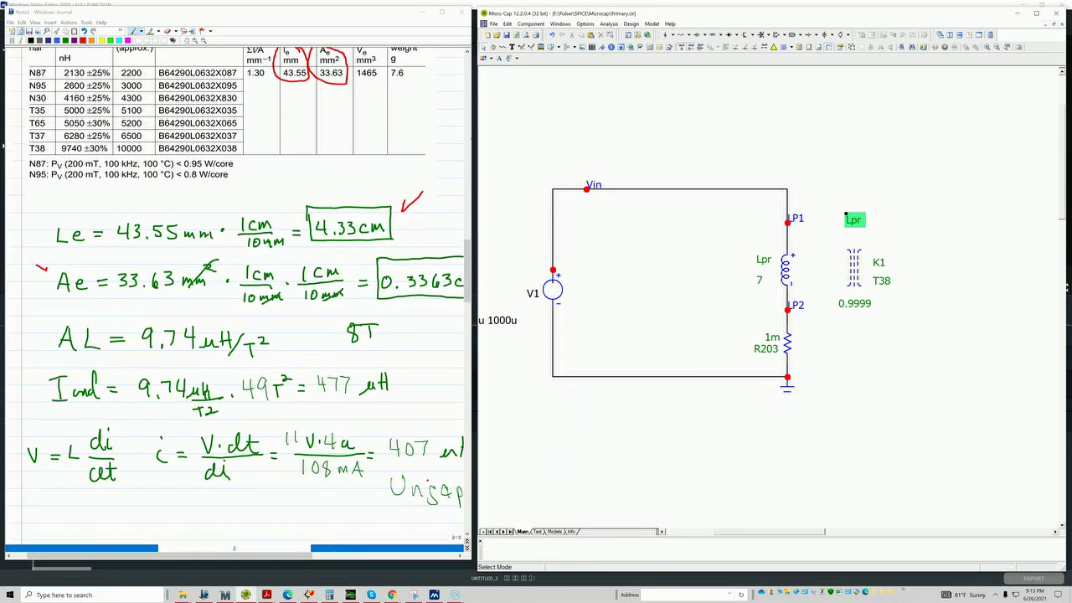
pyautogui.scroll(-1, 427, 479)
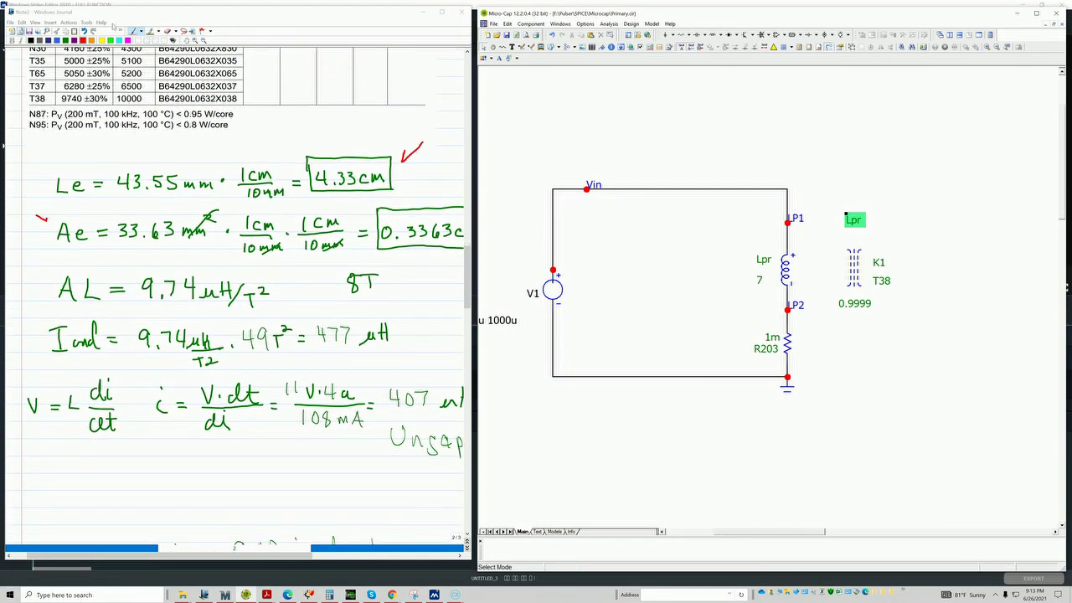
pyautogui.scroll(3, 247, 261)
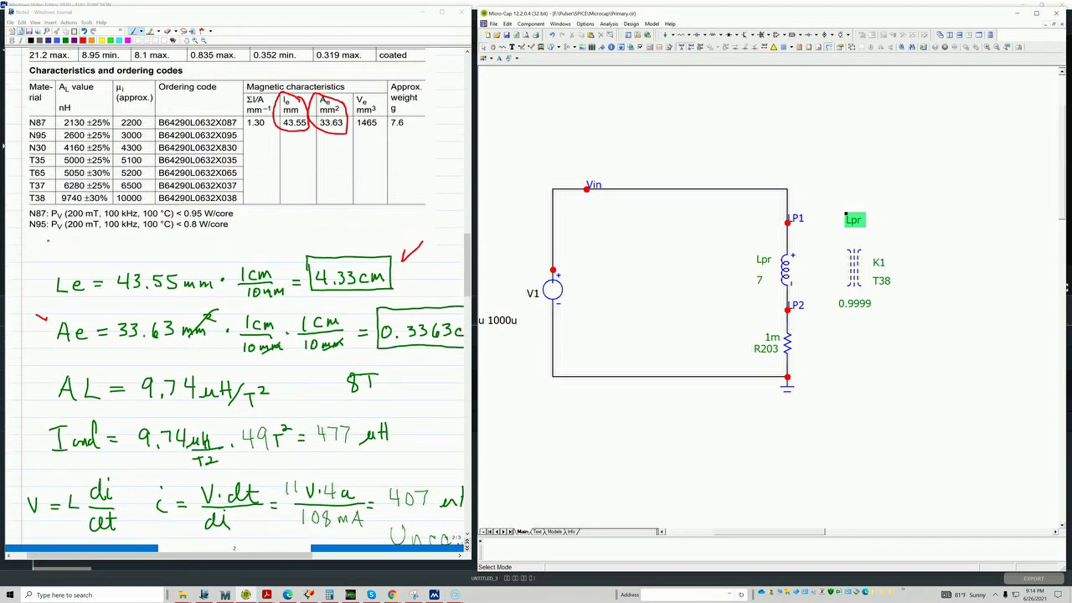
pyautogui.click(55, 231)
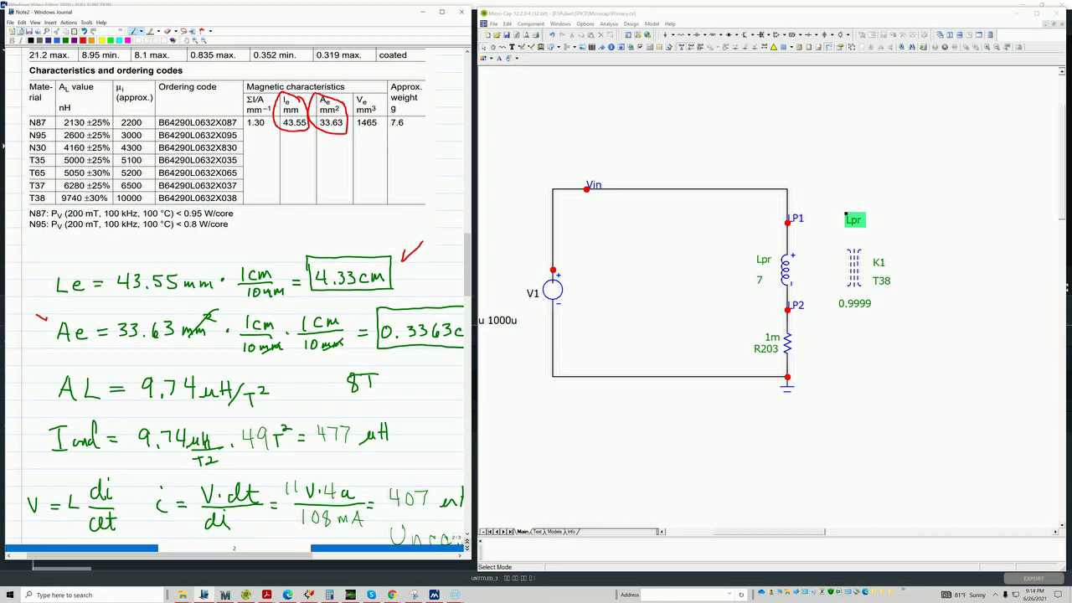
pyautogui.moveTo(63, 204); pyautogui.dragTo(47, 249)
pyautogui.moveTo(52, 212); pyautogui.dragTo(62, 205)
pyautogui.scroll(-2, 234, 293)
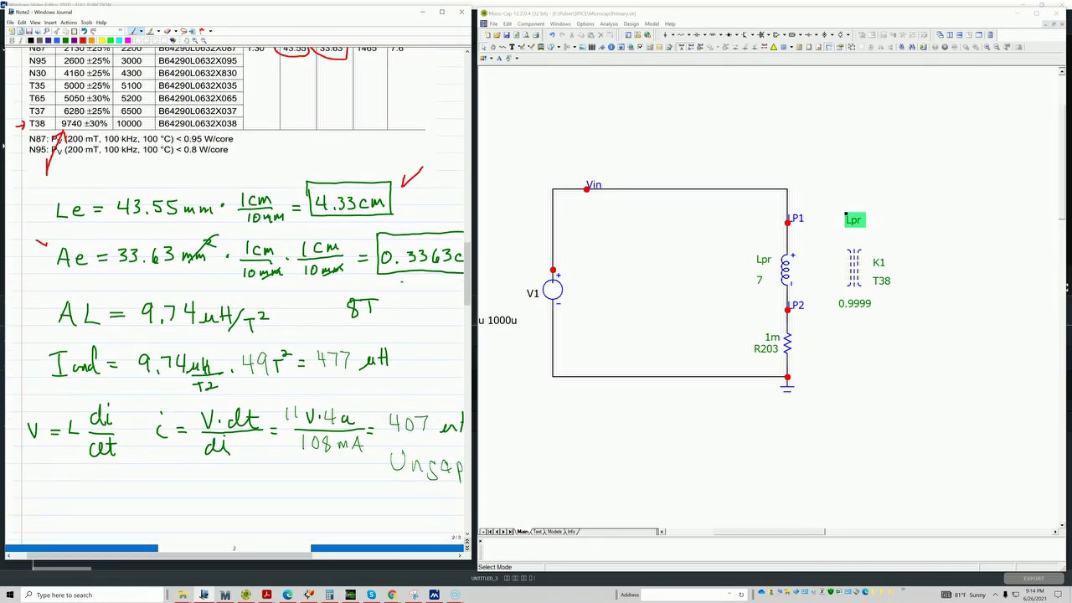
# Overwrite 8T as 7T and strike through the T² terms in red
pyautogui.moveTo(341, 301); pyautogui.dragTo(352, 314)
pyautogui.moveTo(338, 303); pyautogui.dragTo(333, 315)
pyautogui.moveTo(336, 289); pyautogui.dragTo(339, 299)
pyautogui.moveTo(288, 345); pyautogui.dragTo(274, 374)
pyautogui.moveTo(194, 389); pyautogui.dragTo(215, 383)
# Write 'Ungapped' in red under the 477 µH inductance result
pyautogui.click(327, 381)
pyautogui.moveTo(315, 375)
pyautogui.mouseDown()
pyautogui.moveTo(349, 393)
pyautogui.moveTo(371, 379)
pyautogui.moveTo(404, 382)
pyautogui.mouseUp()
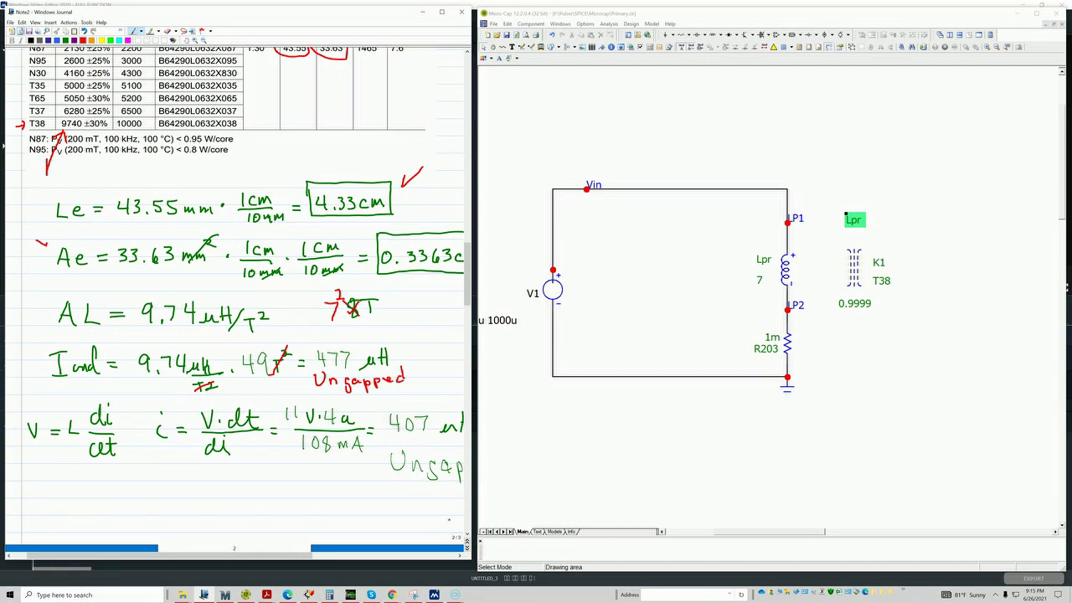
pyautogui.click(458, 558)
pyautogui.click(459, 558)
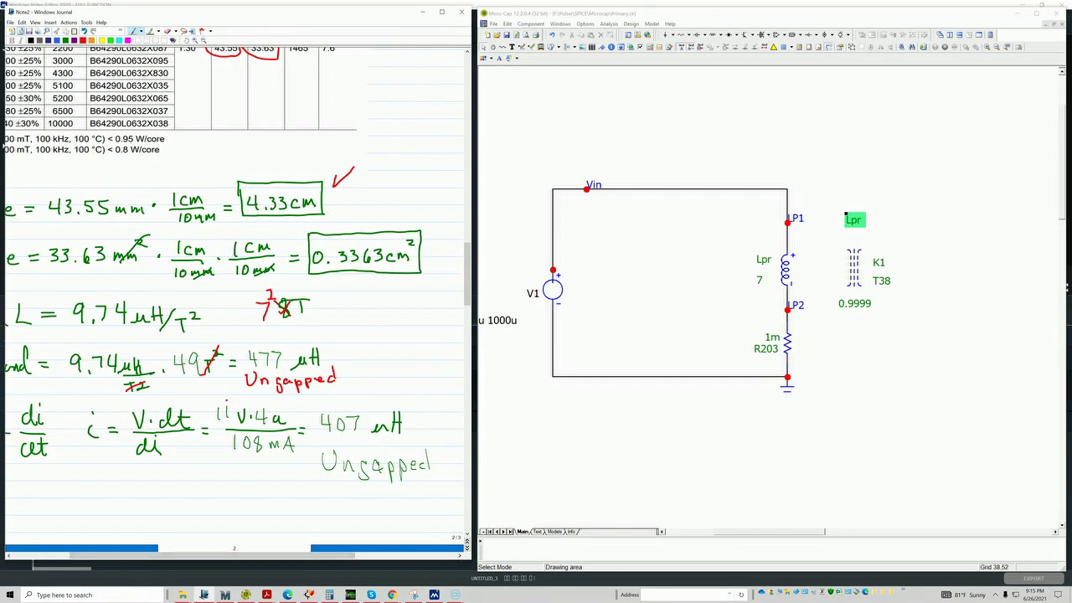
# Move the V1 source to the right and review its Pulse settings
pyautogui.click(10, 558)
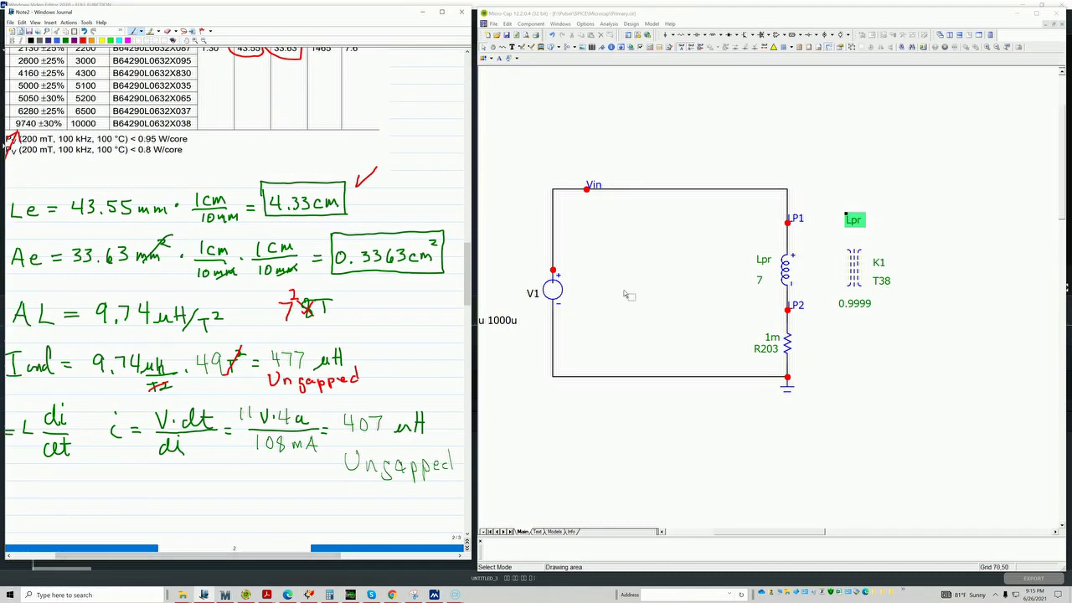
pyautogui.moveTo(554, 290); pyautogui.dragTo(638, 291)
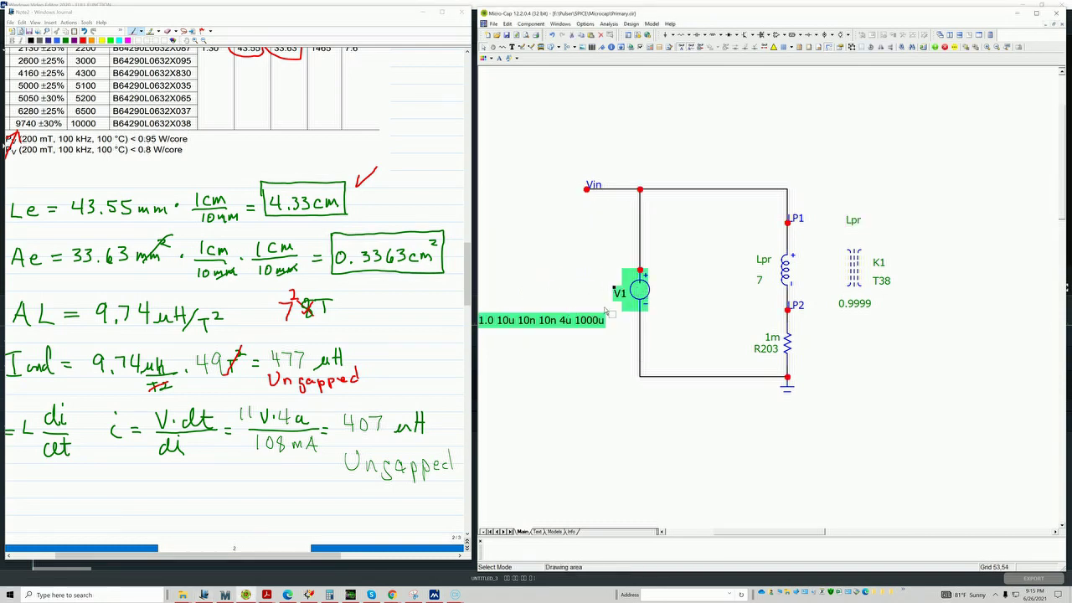
pyautogui.doubleClick(639, 291)
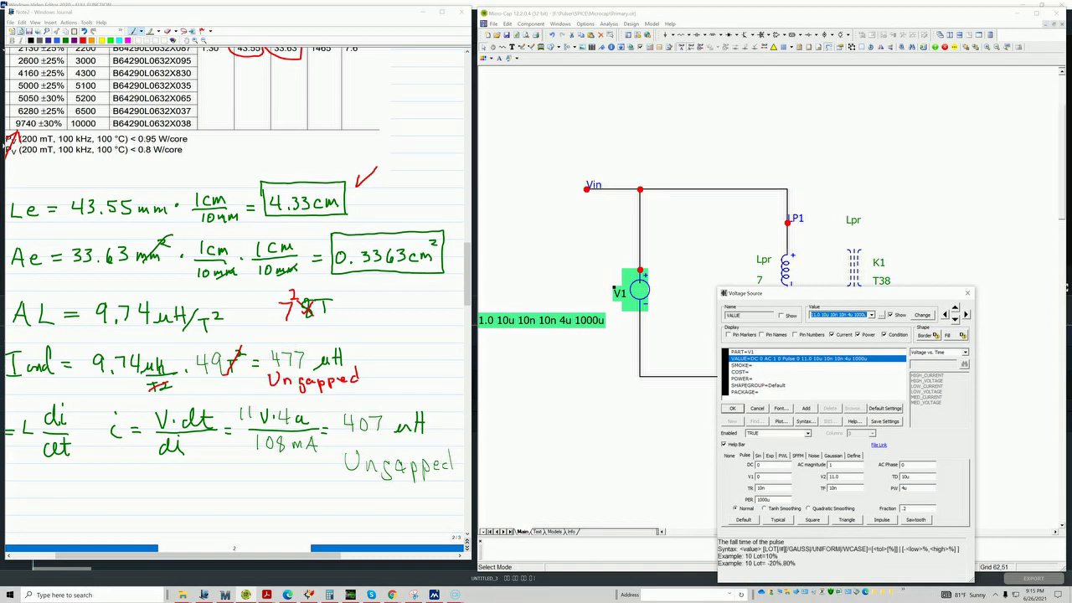
pyautogui.click(733, 408)
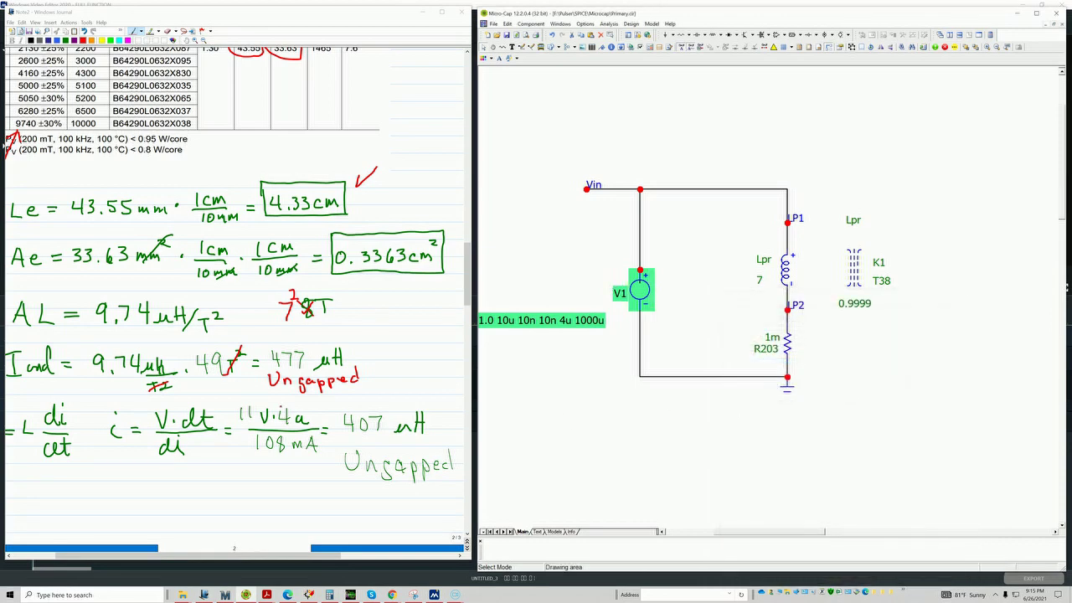
# In the Journal notes, draw a red arrow to 4u and rewrite i as L
pyautogui.hotkey('alt', 'Tab')
pyautogui.moveTo(290, 395); pyautogui.dragTo(290, 405)
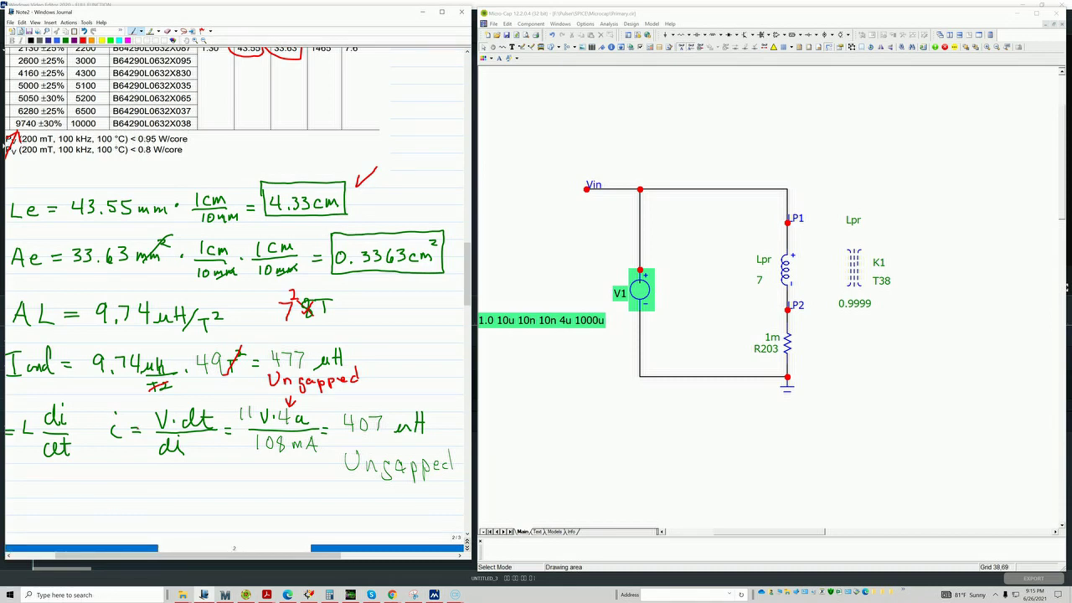
pyautogui.moveTo(114, 412); pyautogui.dragTo(114, 421)
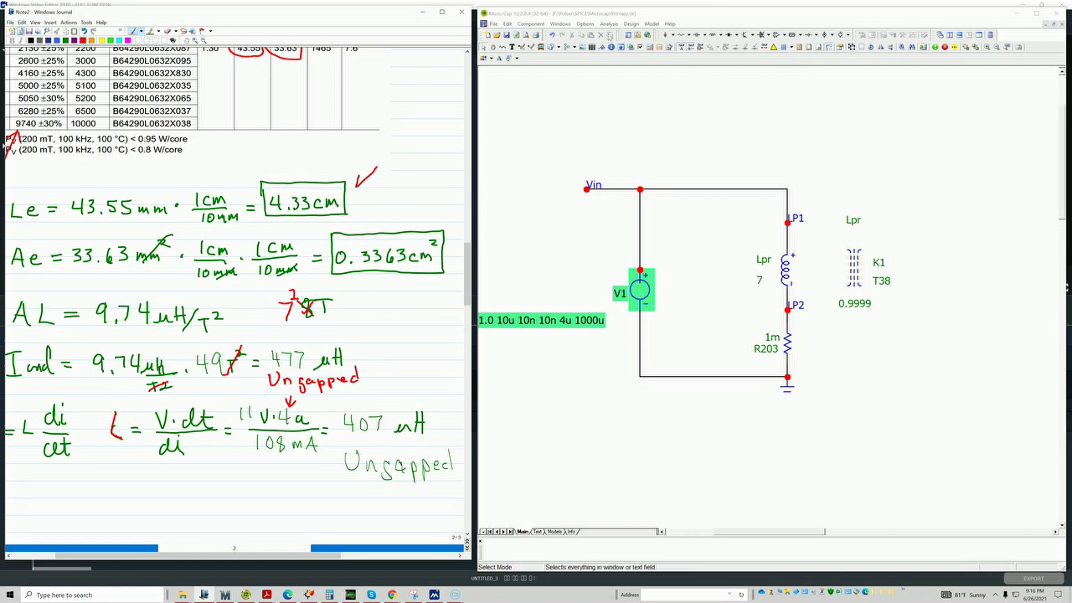
pyautogui.click(608, 24)
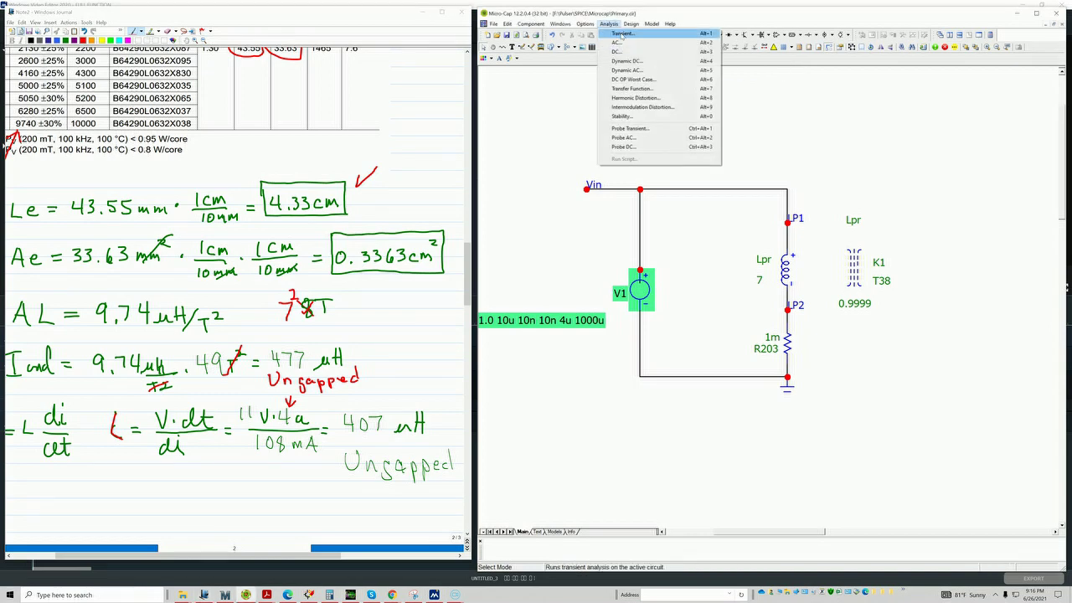
# Run Analysis > Transient, maximize Micro-Cap, and tile the plots vertically beside Primary.cir
pyautogui.click(622, 34)
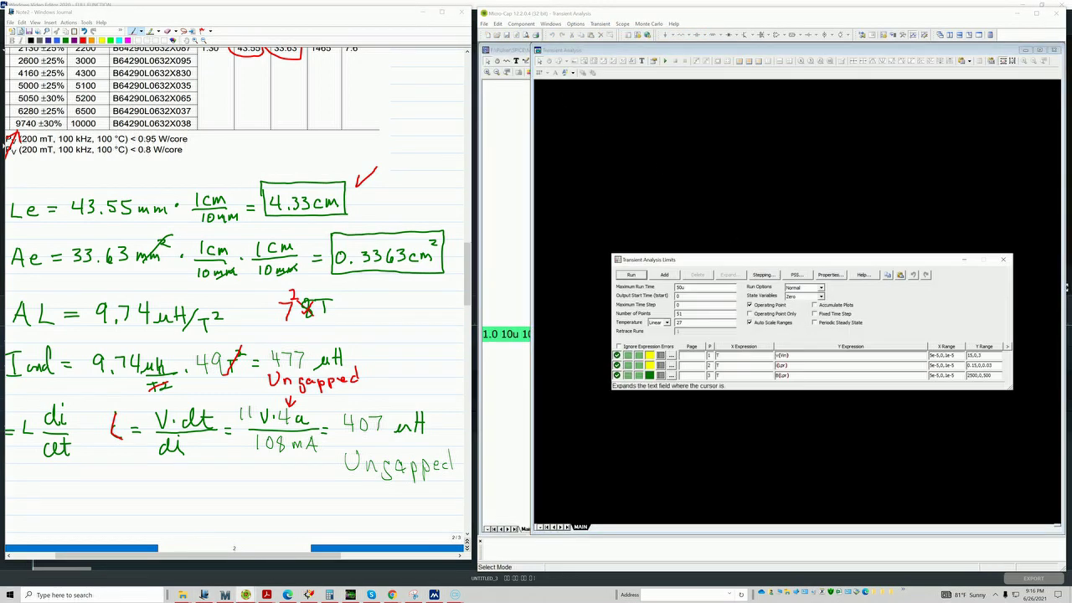
pyautogui.click(632, 275)
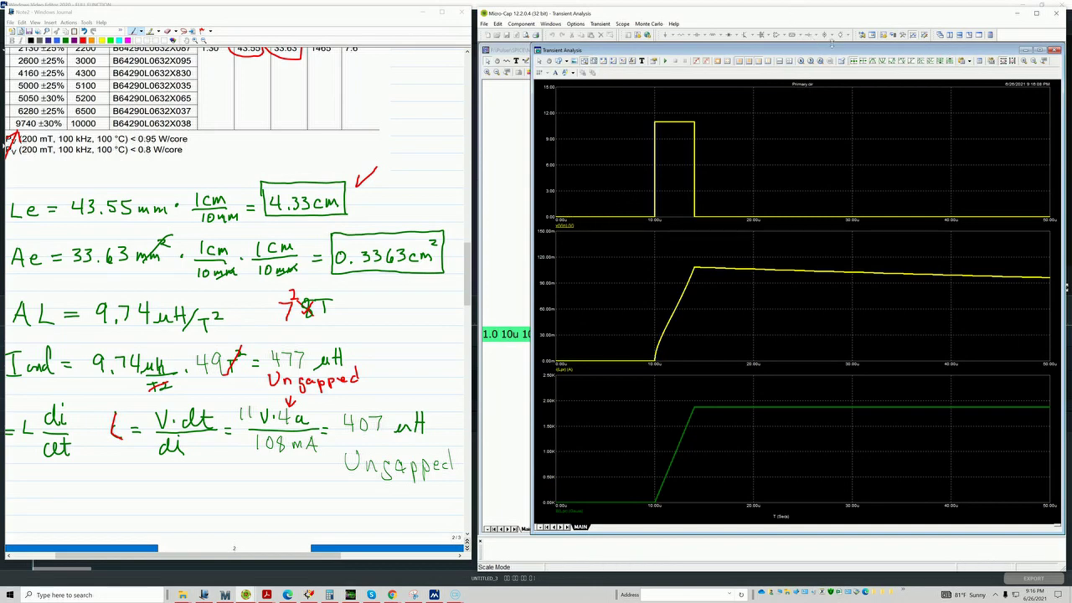
pyautogui.click(1036, 12)
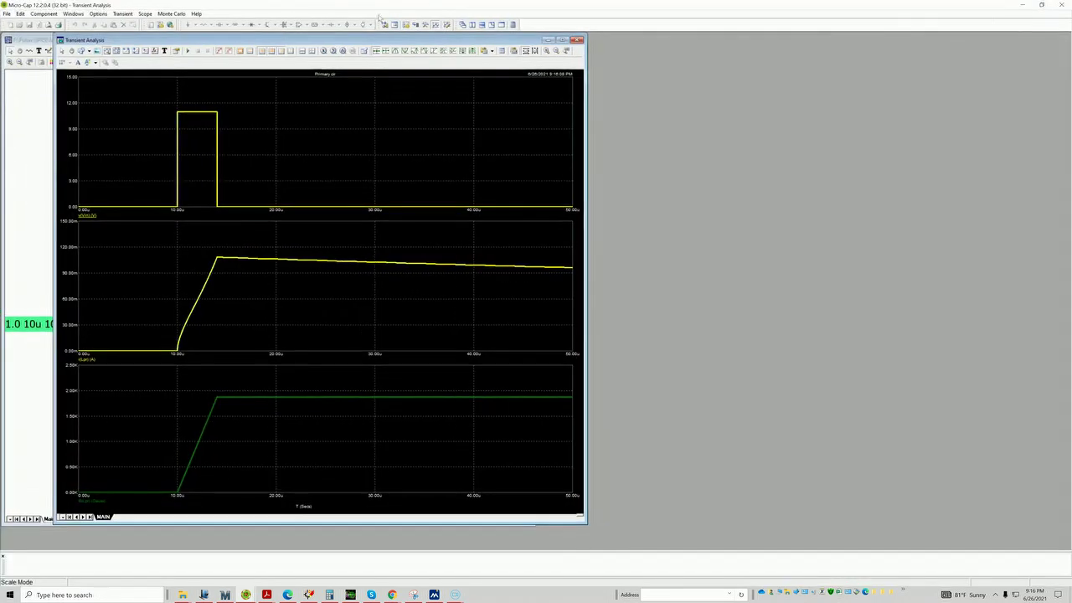
pyautogui.click(73, 14)
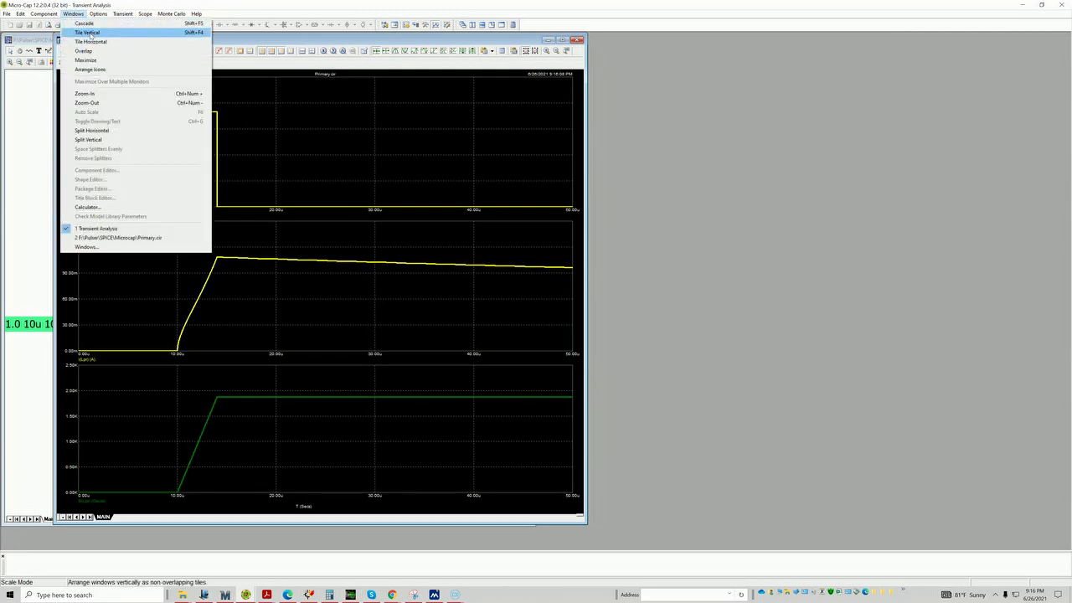
pyautogui.click(87, 32)
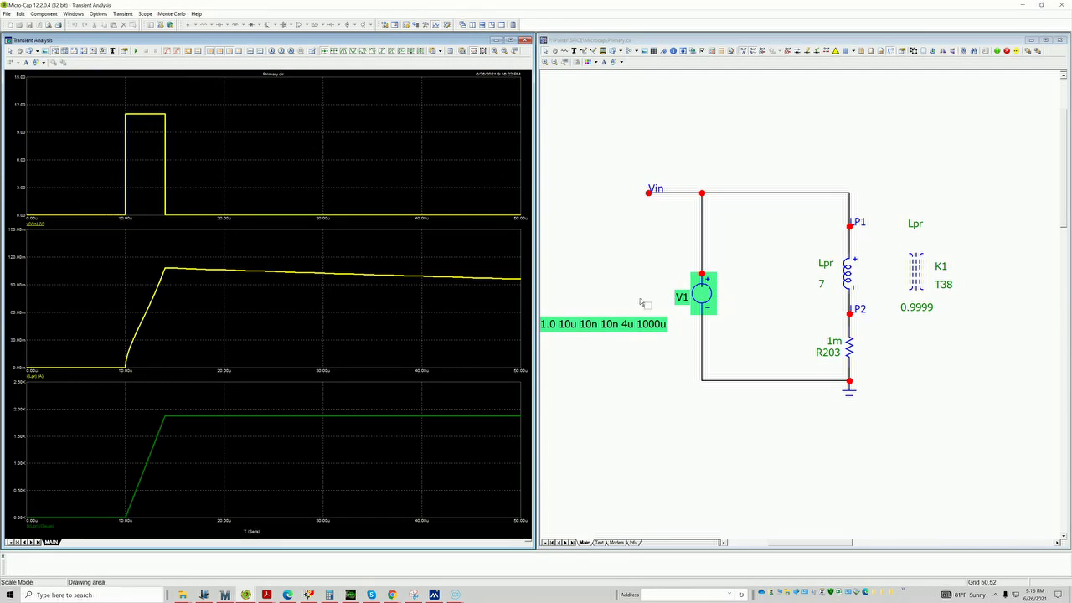
pyautogui.moveTo(704, 295)
pyautogui.moveTo(606, 328); pyautogui.dragTo(699, 334)
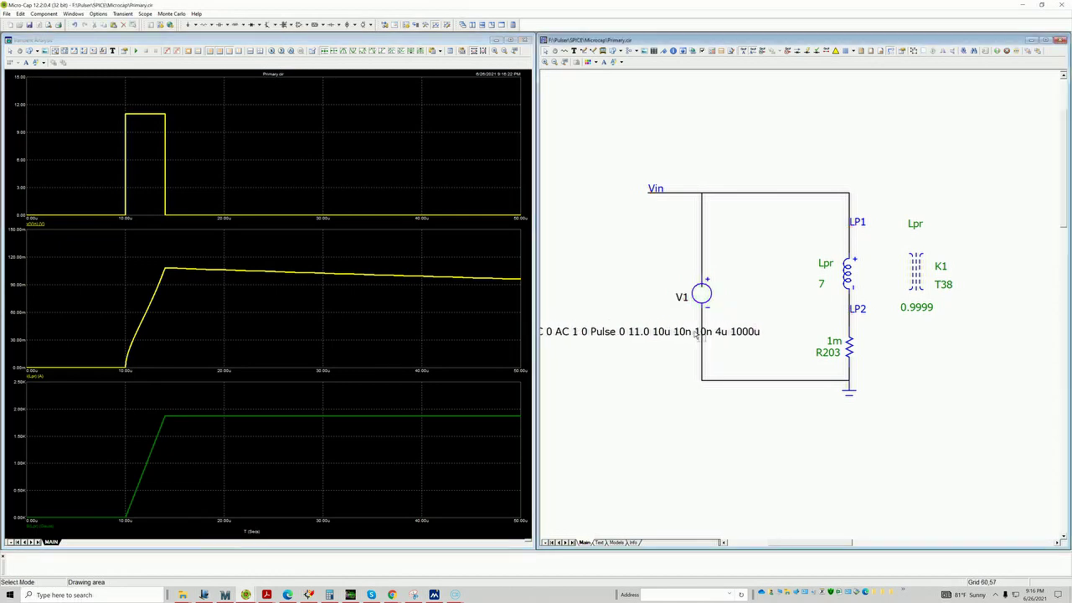
pyautogui.click(122, 124)
pyautogui.moveTo(165, 118)
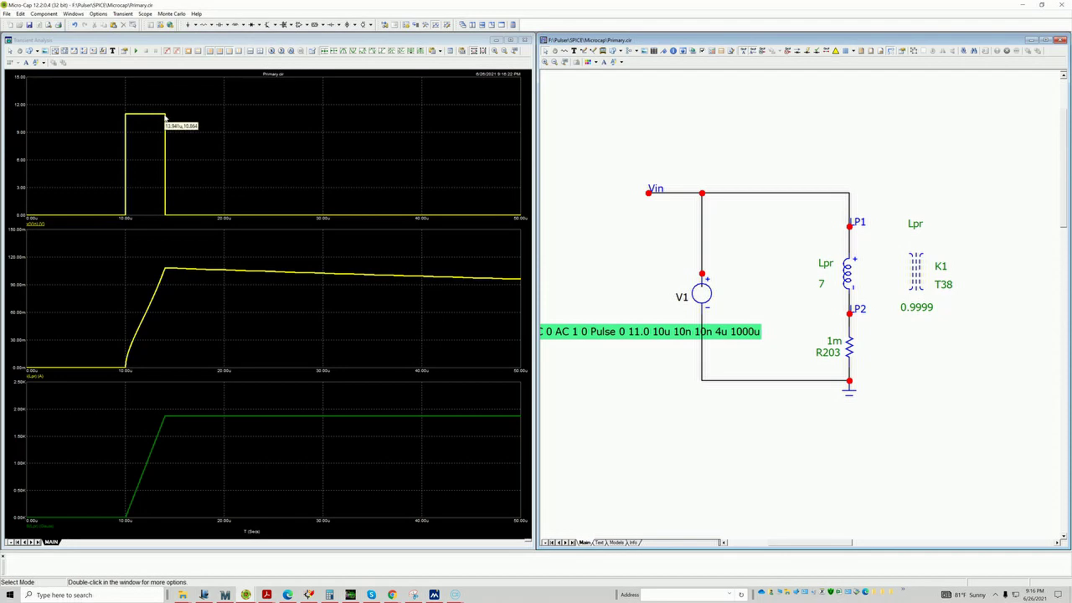
pyautogui.moveTo(165, 199)
pyautogui.moveTo(166, 273)
pyautogui.moveTo(155, 456)
pyautogui.moveTo(167, 408)
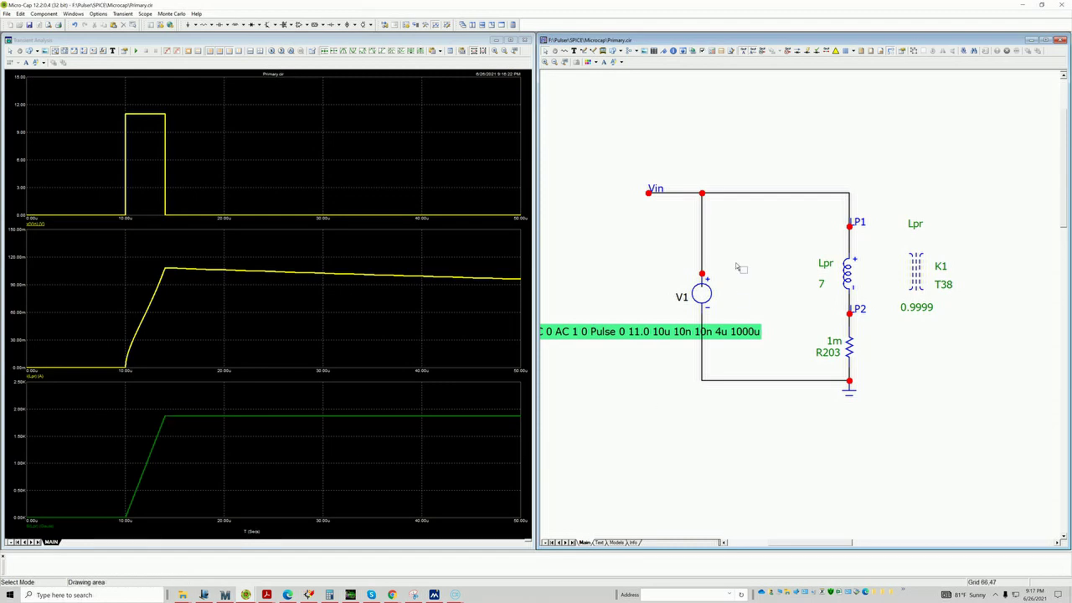
pyautogui.moveTo(171, 423)
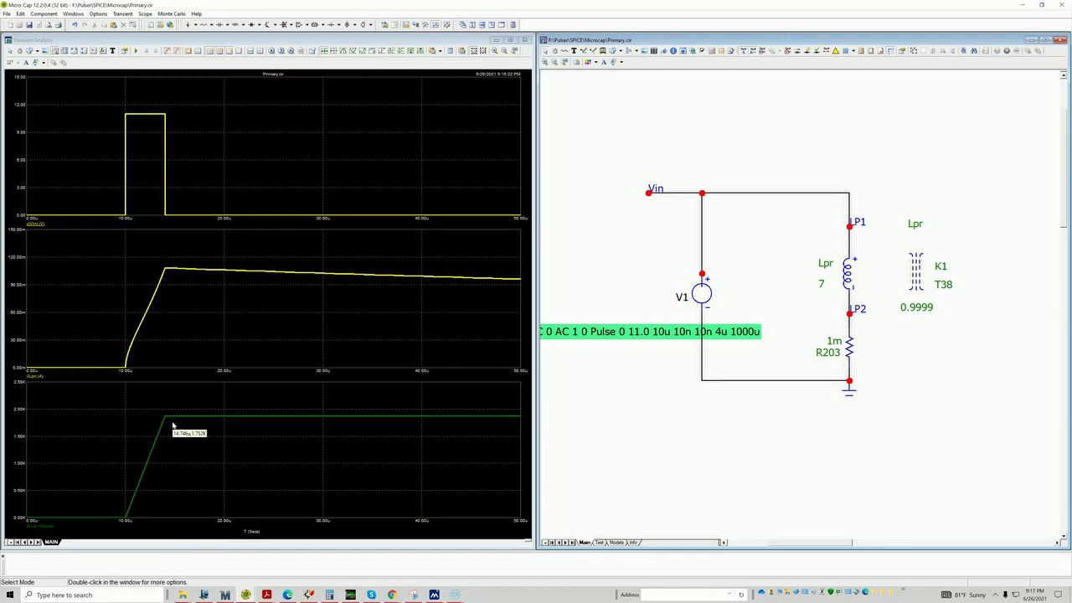
pyautogui.moveTo(156, 315)
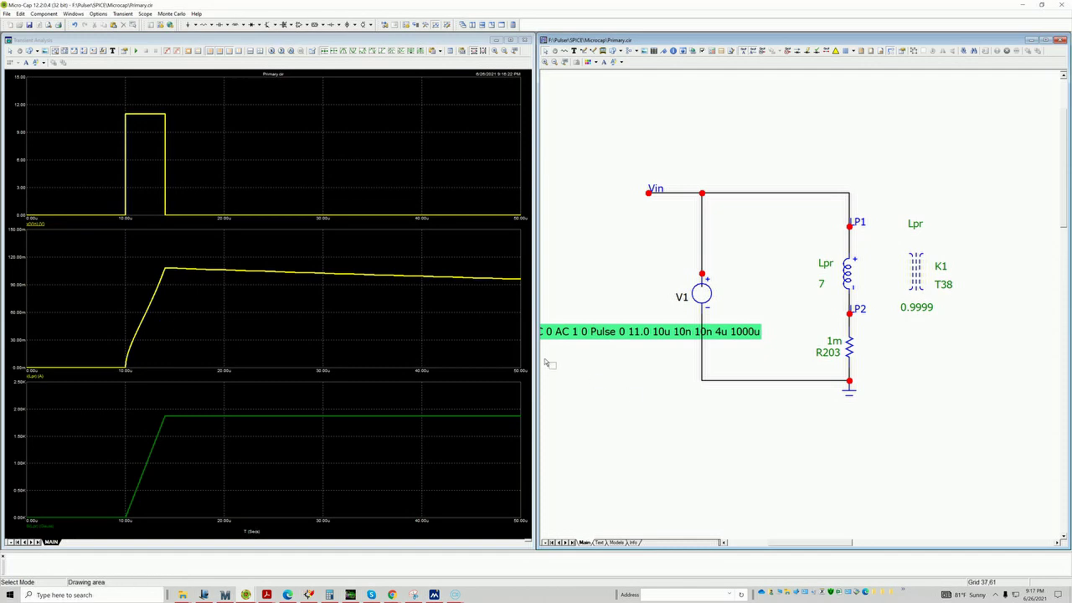
# Drag V1's 'DC 0 AC 1 0 Pulse…' text down below the ground node
pyautogui.moveTo(578, 332); pyautogui.dragTo(622, 400)
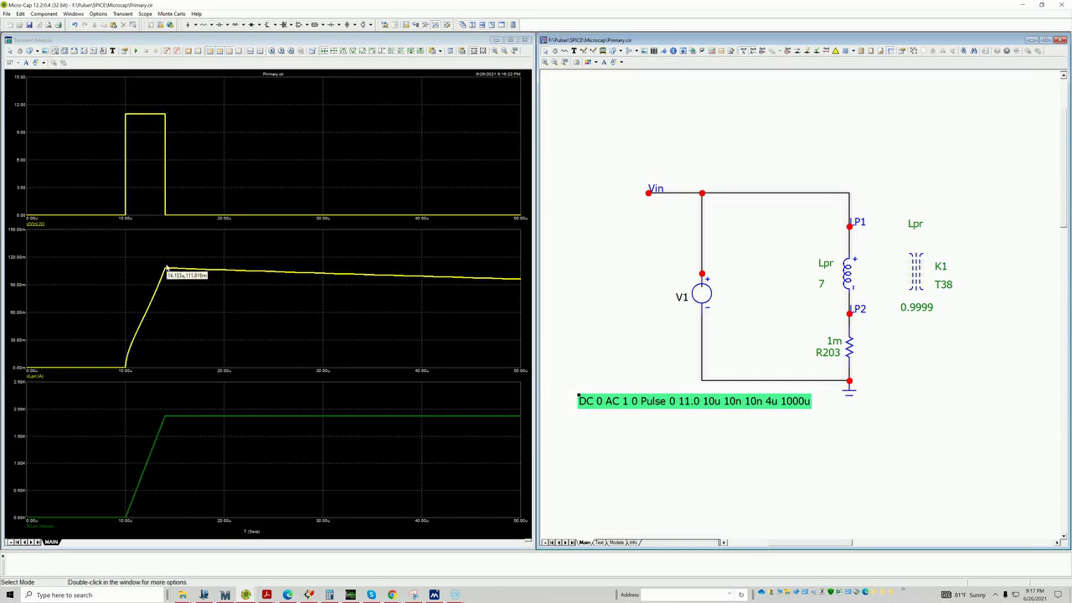
pyautogui.moveTo(168, 270)
# Change the V1 pulse width in the Pulse text from 4u to 8u
pyautogui.doubleClick(774, 402)
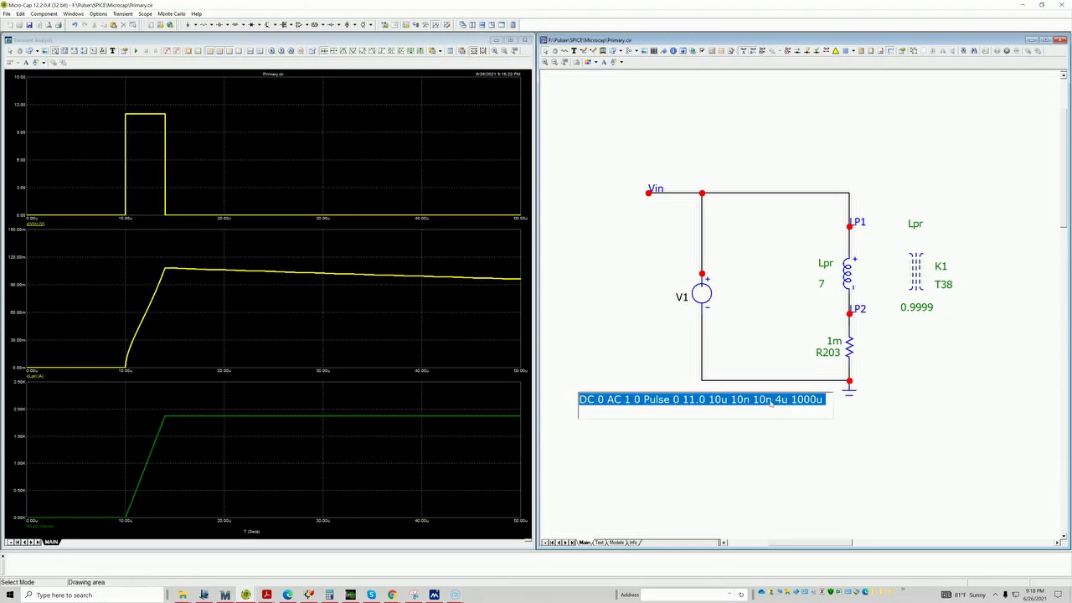
pyautogui.click(775, 403)
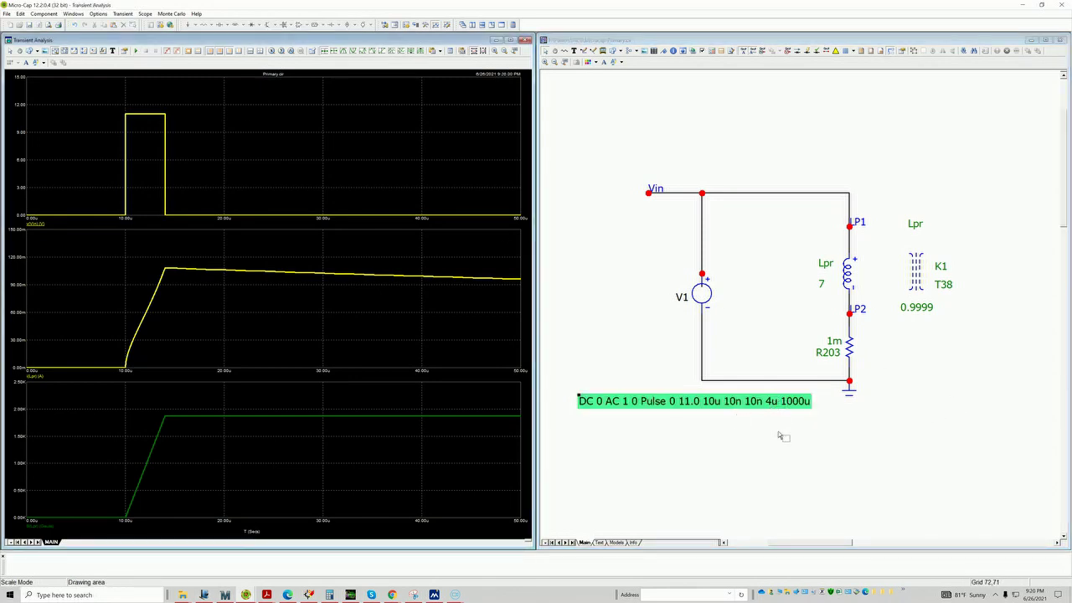
pyautogui.doubleClick(771, 404)
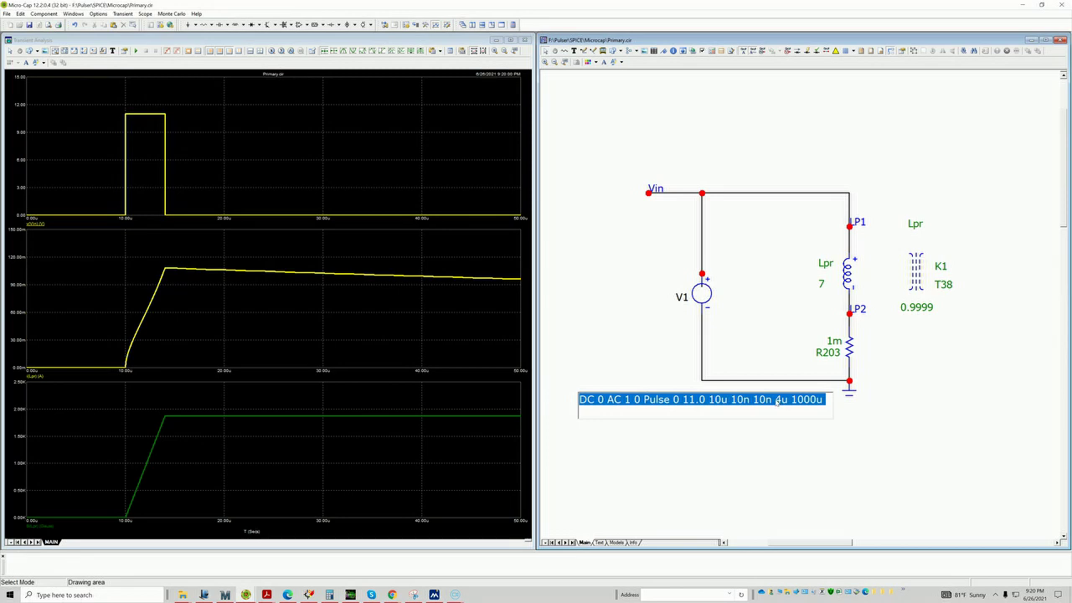
pyautogui.click(774, 401)
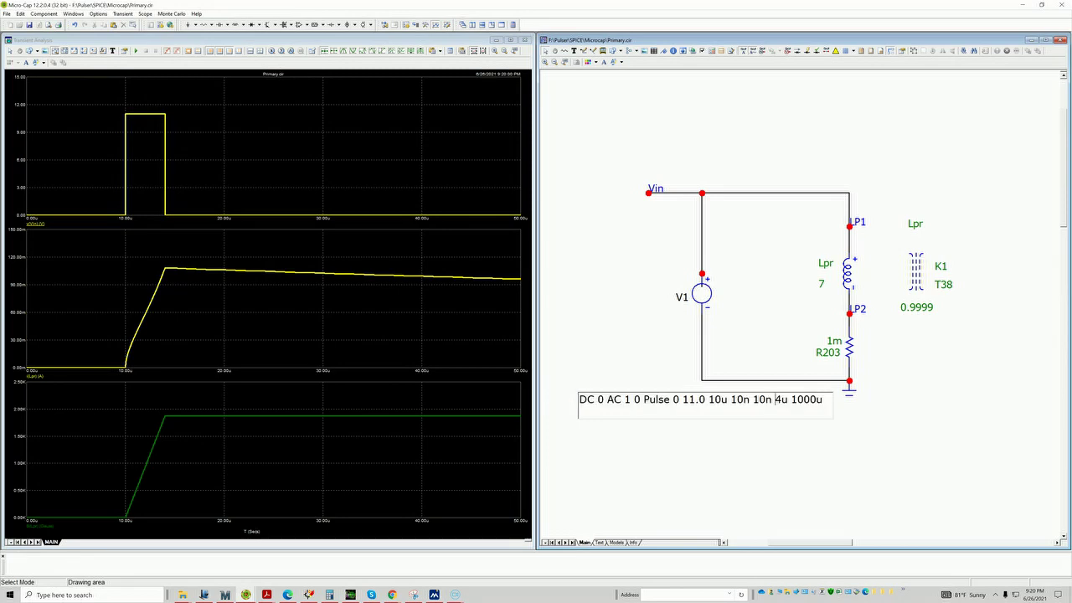
pyautogui.write('8')
pyautogui.press('Delete')
# Rerun the transient analysis with the 8u pulse and bring back the Journal notes
pyautogui.click(136, 52)
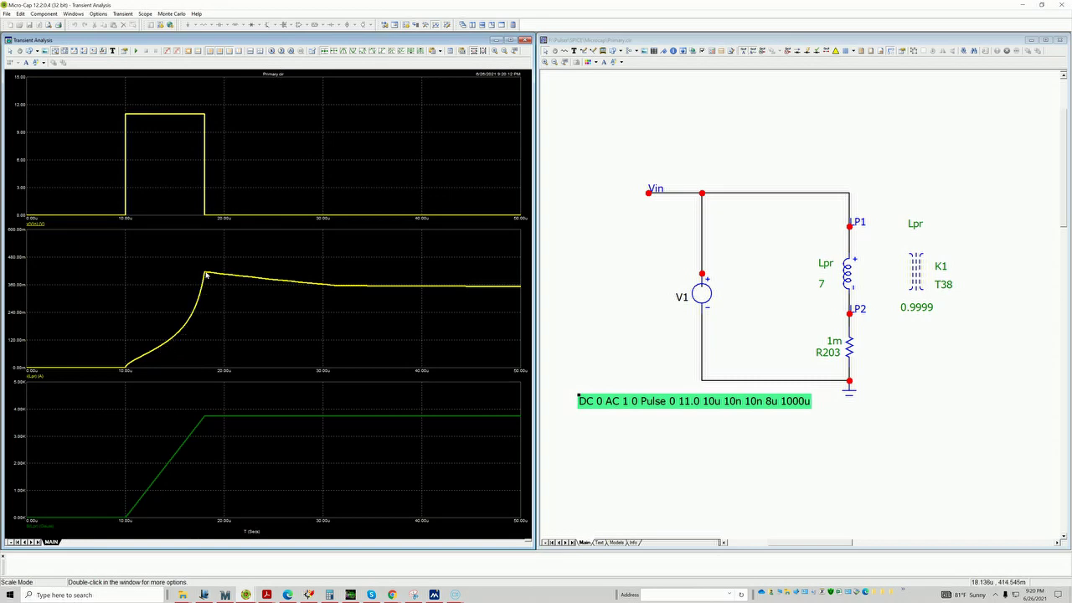
pyautogui.moveTo(206, 273)
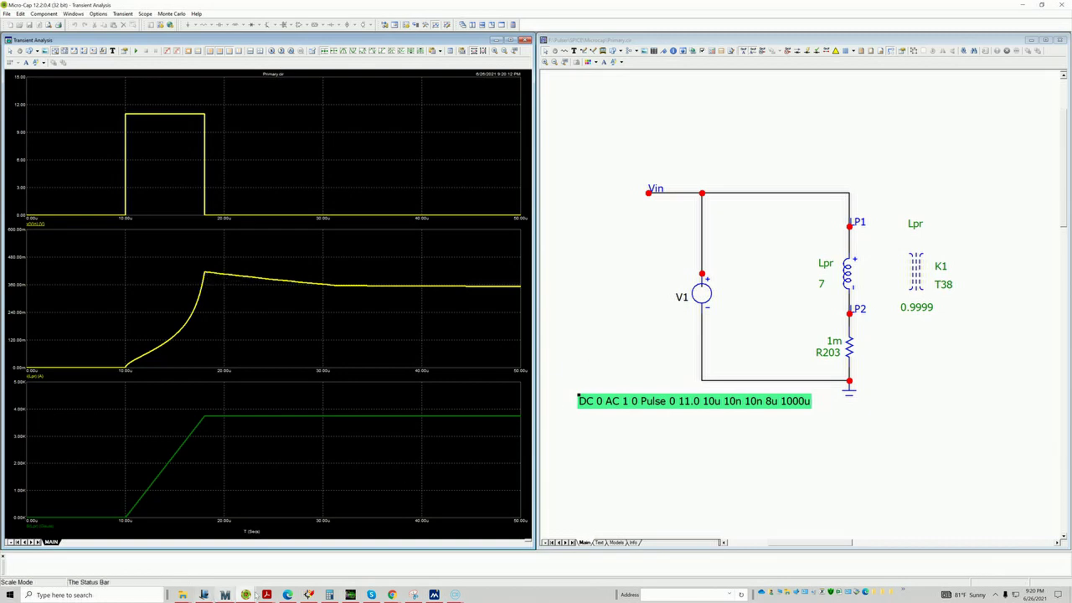
pyautogui.click(203, 595)
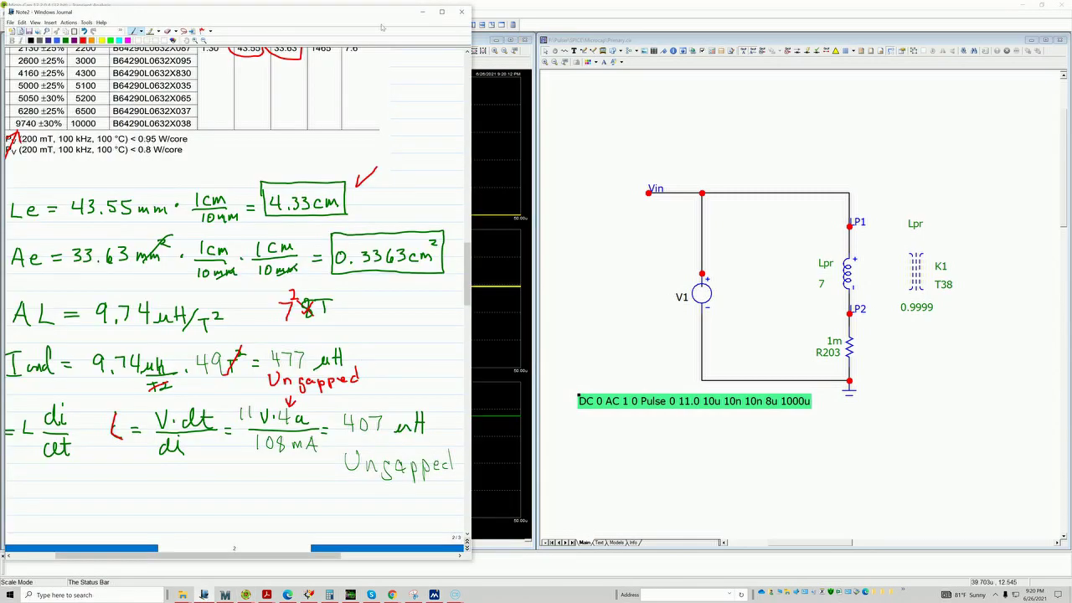
# Move the Journal notes aside and handwrite 'Bsat ≈ 0.3T' below the calculations
pyautogui.moveTo(366, 13); pyautogui.dragTo(873, 24)
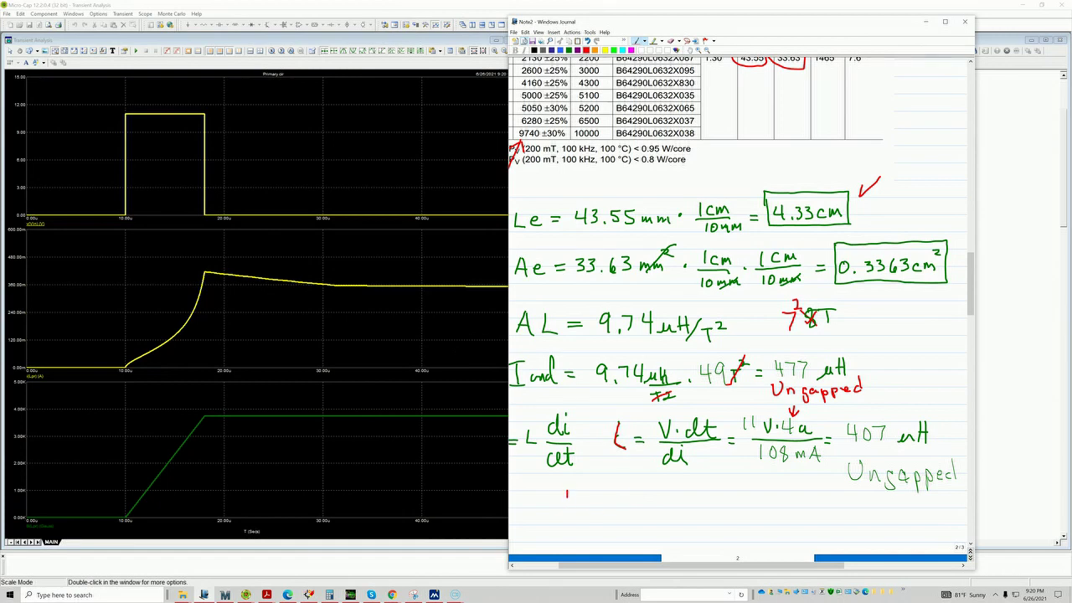
pyautogui.moveTo(567, 488)
pyautogui.mouseDown()
pyautogui.moveTo(568, 509)
pyautogui.moveTo(608, 509)
pyautogui.mouseUp()
pyautogui.click(592, 505)
pyautogui.moveTo(616, 484)
pyautogui.mouseDown()
pyautogui.moveTo(615, 507)
pyautogui.moveTo(648, 493)
pyautogui.moveTo(695, 496)
pyautogui.moveTo(691, 505)
pyautogui.moveTo(720, 488)
pyautogui.mouseUp()
pyautogui.click(679, 503)
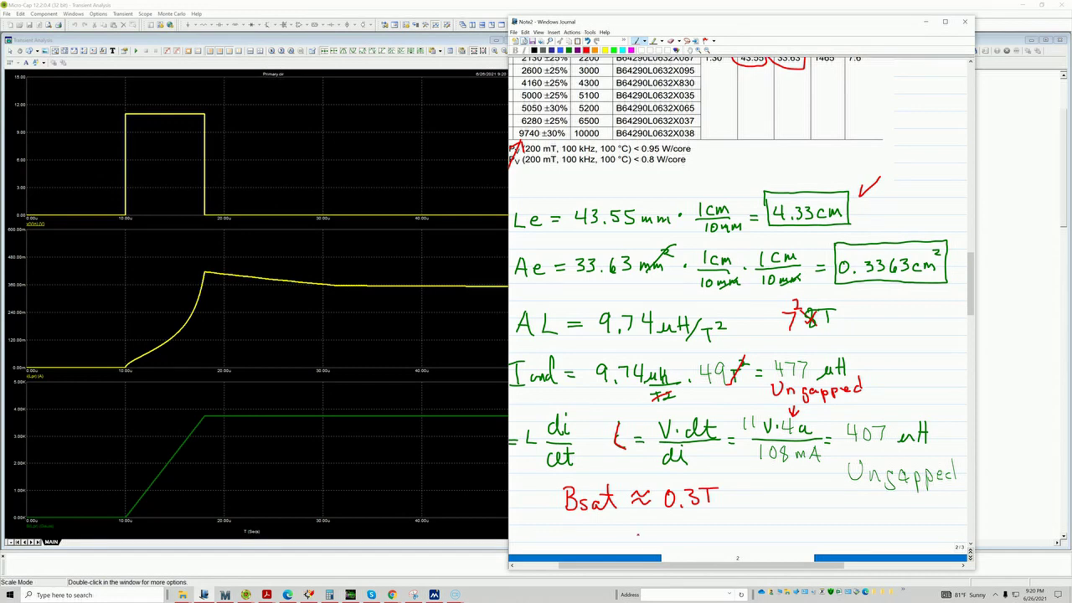
# Handwrite '3000 GAUSS' beneath the Bsat ≈ 0.3T line
pyautogui.moveTo(653, 522)
pyautogui.mouseDown()
pyautogui.moveTo(657, 539)
pyautogui.moveTo(685, 523)
pyautogui.mouseUp()
pyautogui.moveTo(697, 523)
pyautogui.mouseDown()
pyautogui.moveTo(726, 523)
pyautogui.moveTo(726, 538)
pyautogui.moveTo(737, 527)
pyautogui.moveTo(743, 537)
pyautogui.moveTo(771, 537)
pyautogui.mouseUp()
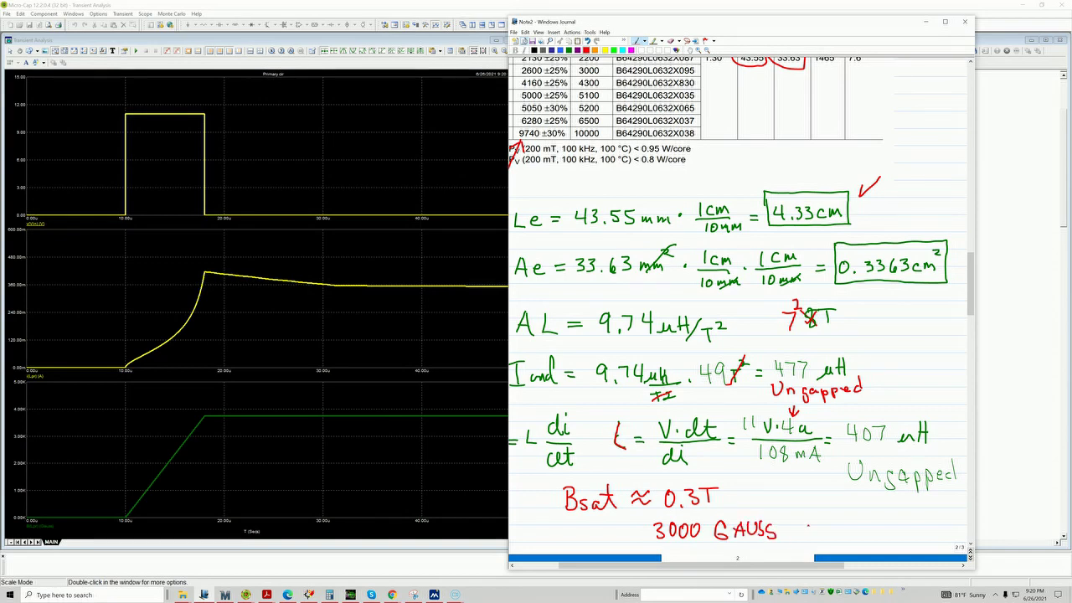
pyautogui.scroll(-3, 827, 517)
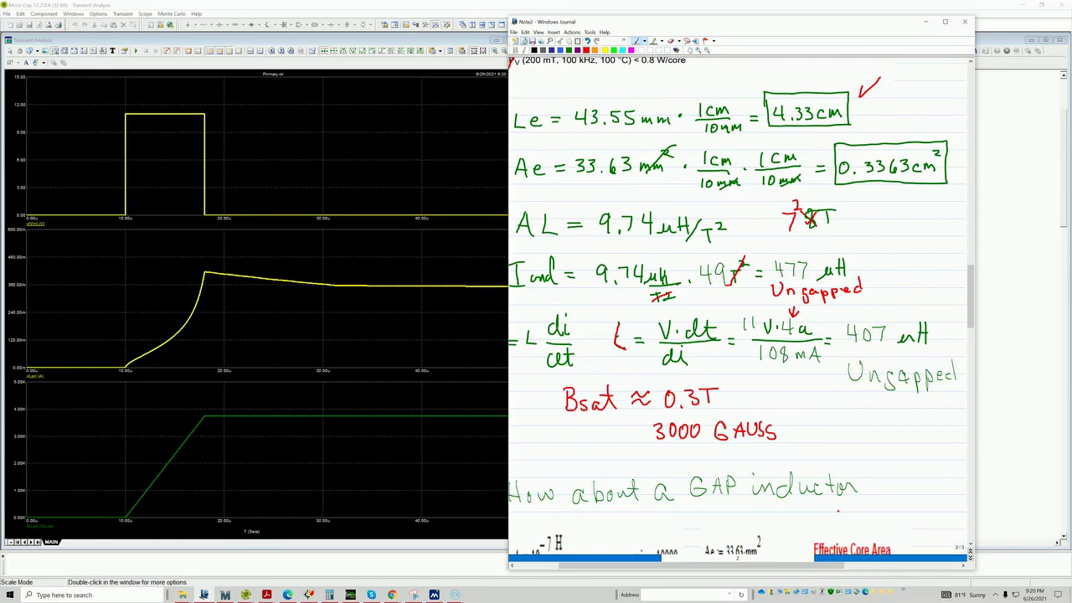
pyautogui.scroll(2, 837, 509)
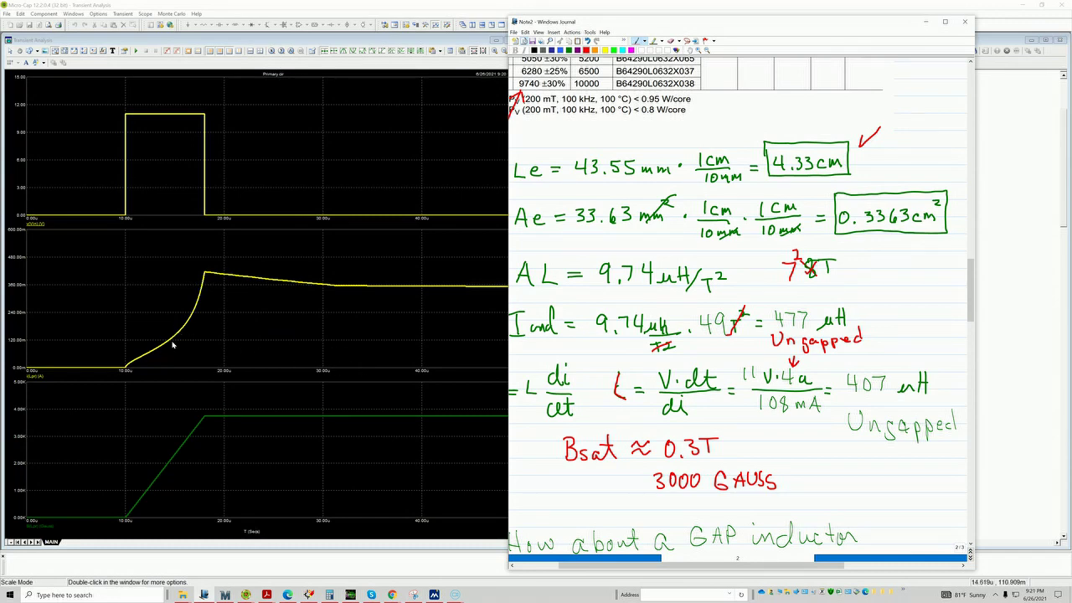
pyautogui.moveTo(179, 335)
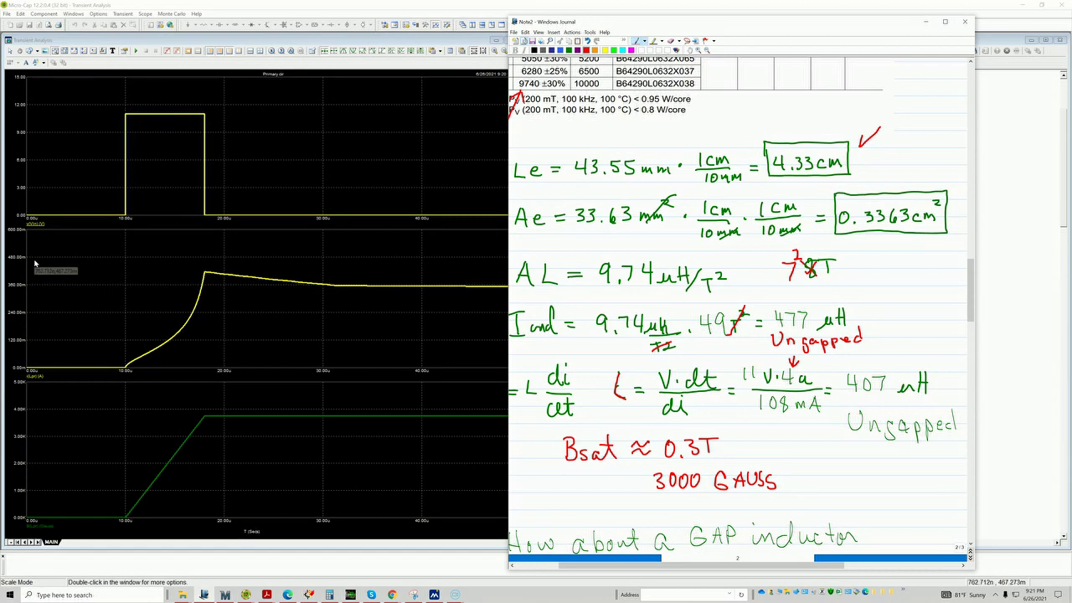
# Edit the V1 Pulse text so the width reads 10u instead of 8u, then rerun the transient analysis
pyautogui.click(397, 333)
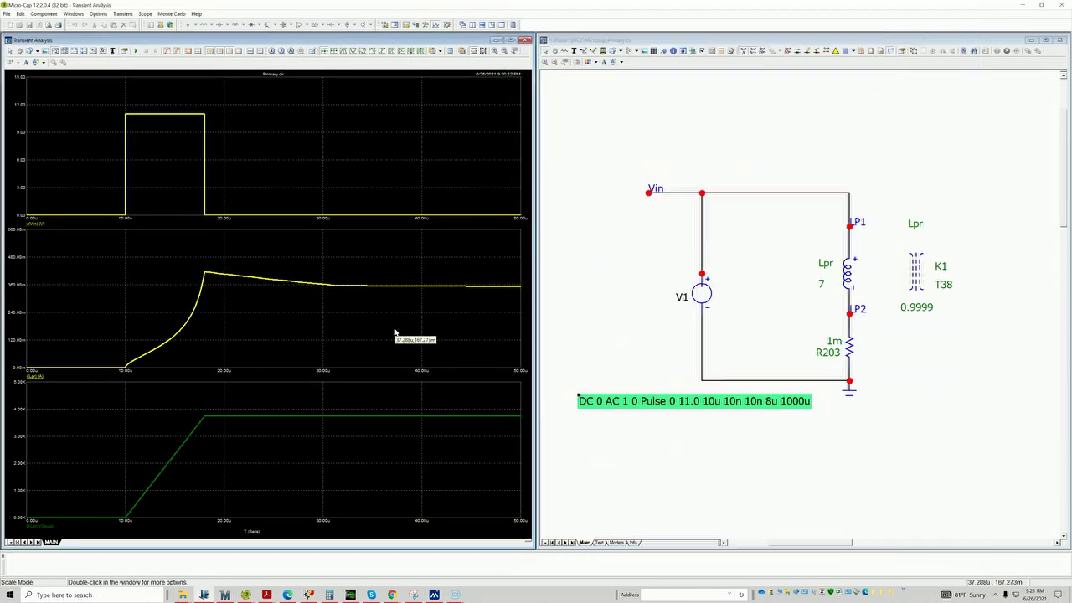
pyautogui.doubleClick(768, 404)
pyautogui.click(778, 401)
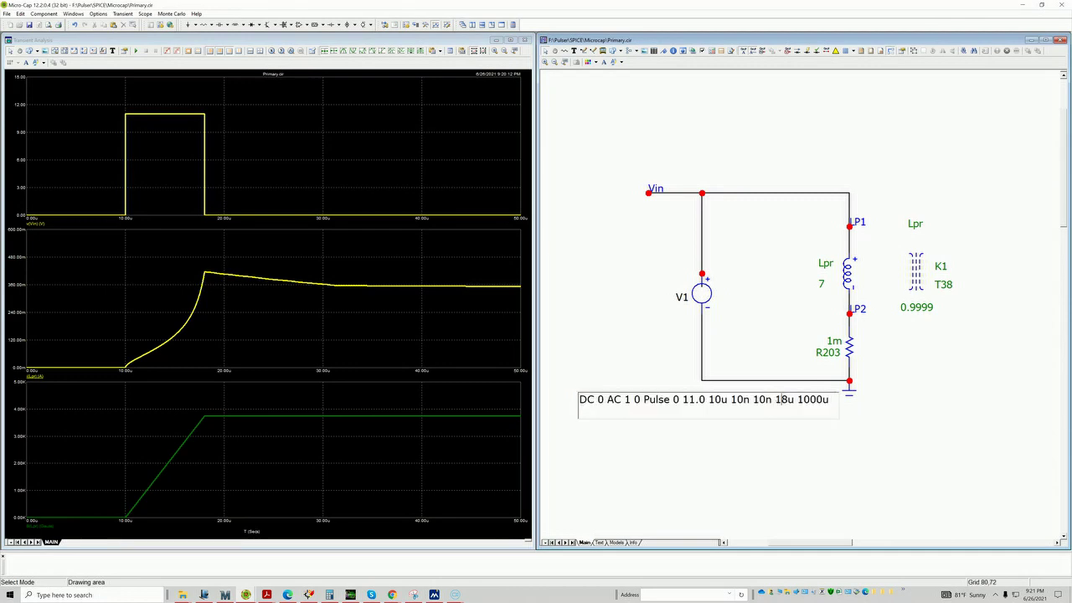
pyautogui.press('BackSpace')
pyautogui.write('10')
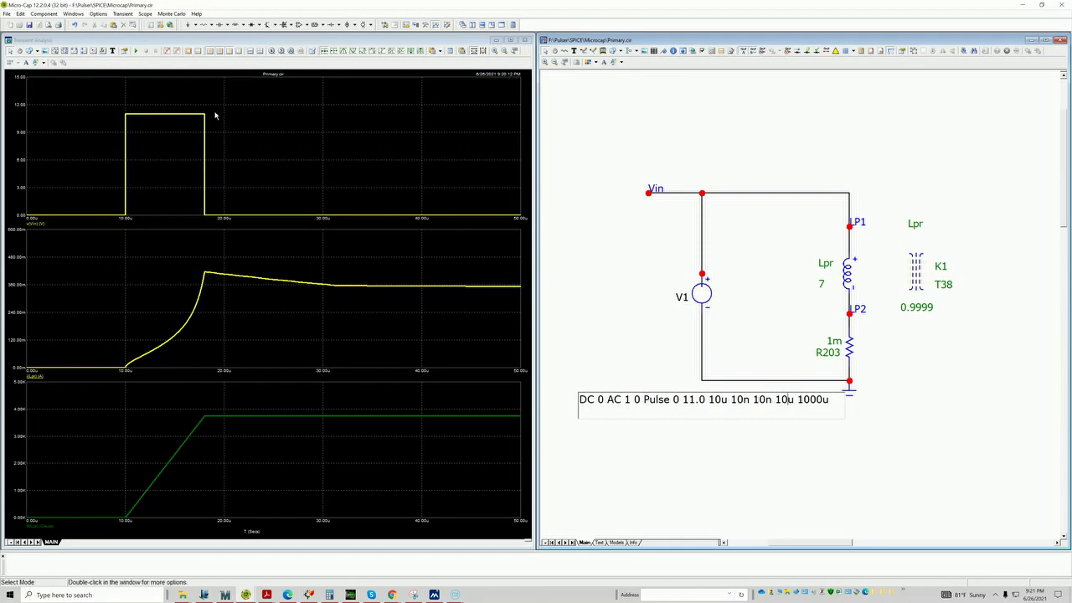
pyautogui.click(135, 51)
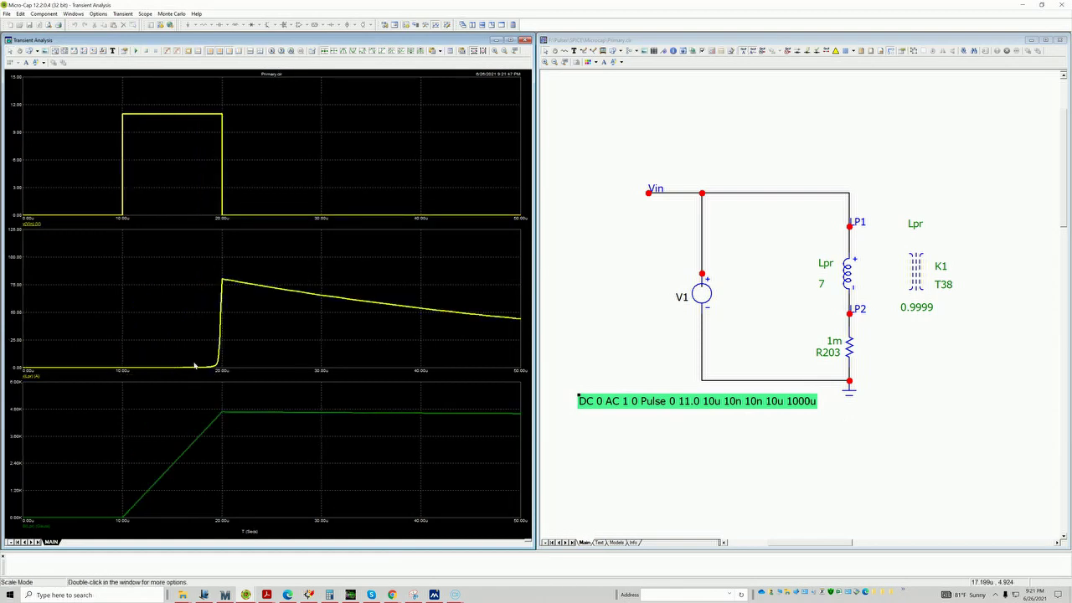
pyautogui.click(777, 405)
# Replace the 10u pulse width with 9u and rerun the transient analysis
pyautogui.doubleClick(776, 404)
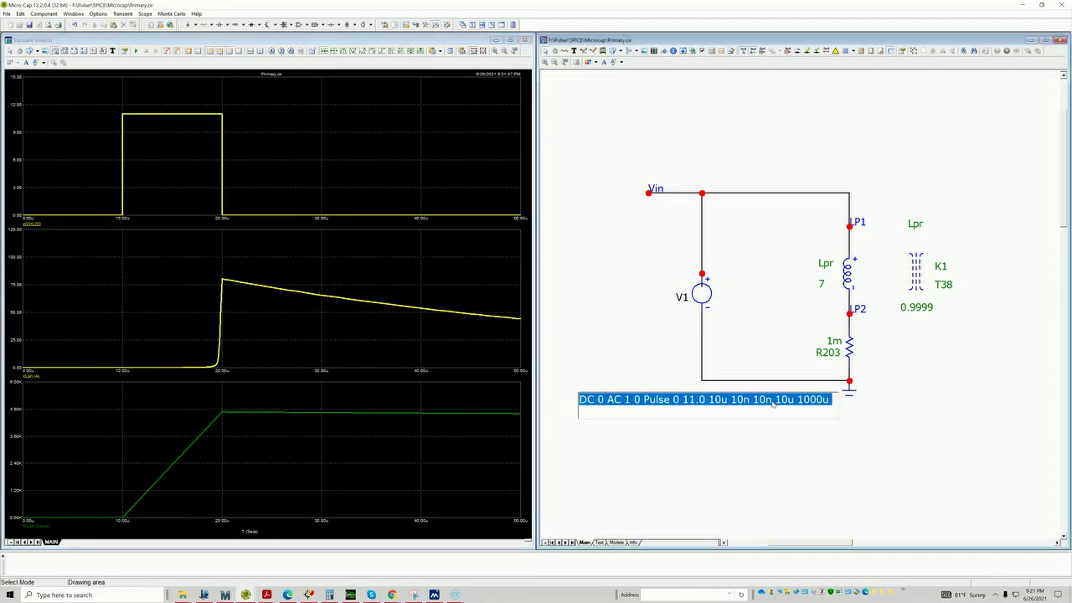
pyautogui.click(778, 400)
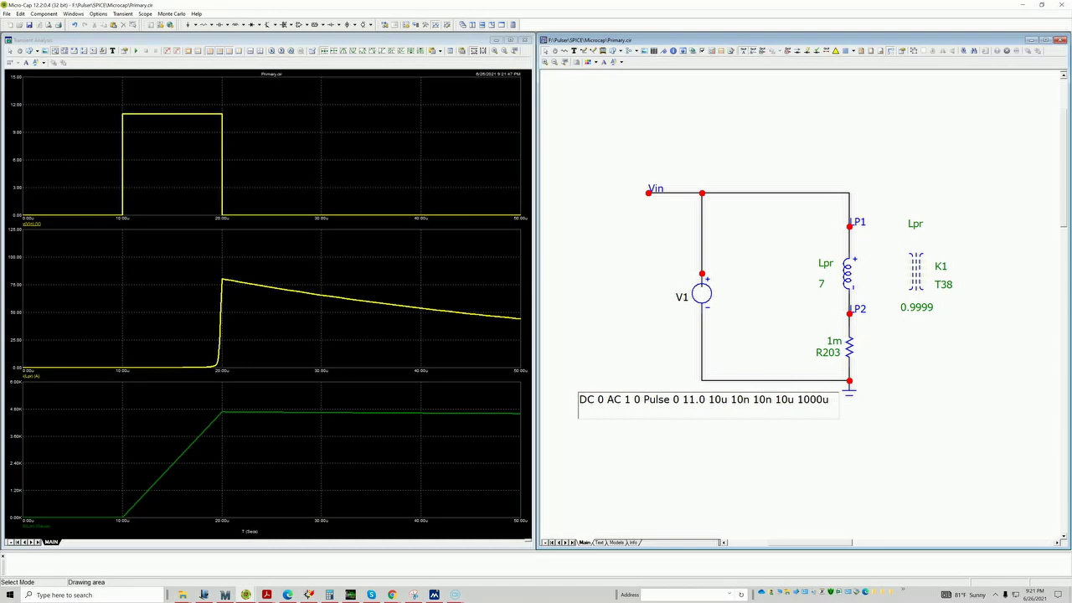
pyautogui.press('BackSpace')
pyautogui.write('9')
pyautogui.press('Delete')
pyautogui.click(136, 52)
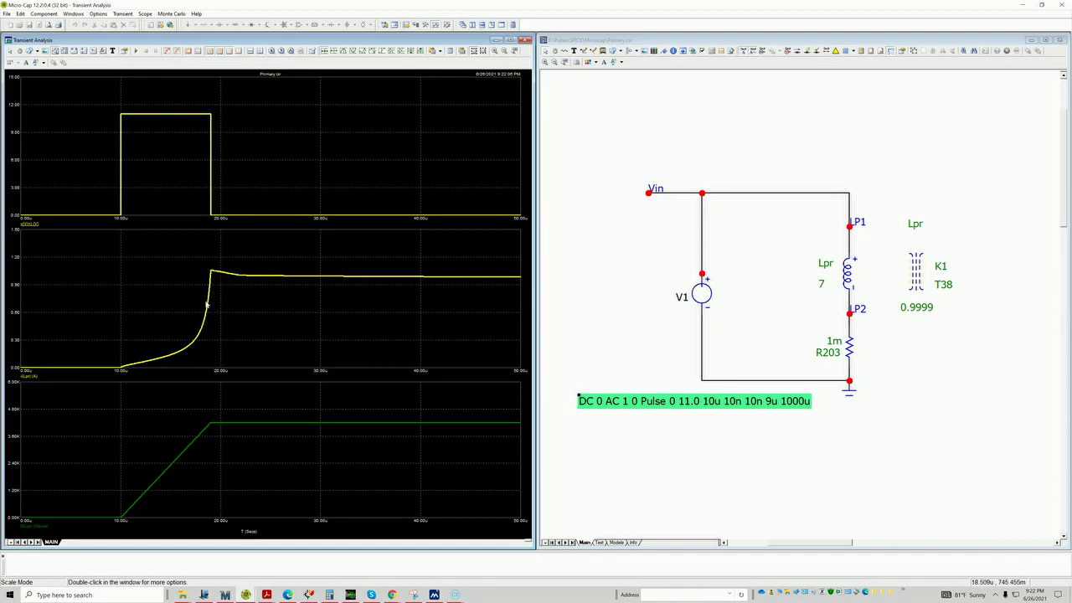
# Review the 9u results and reopen the V1 Pulse text for editing
pyautogui.moveTo(208, 290)
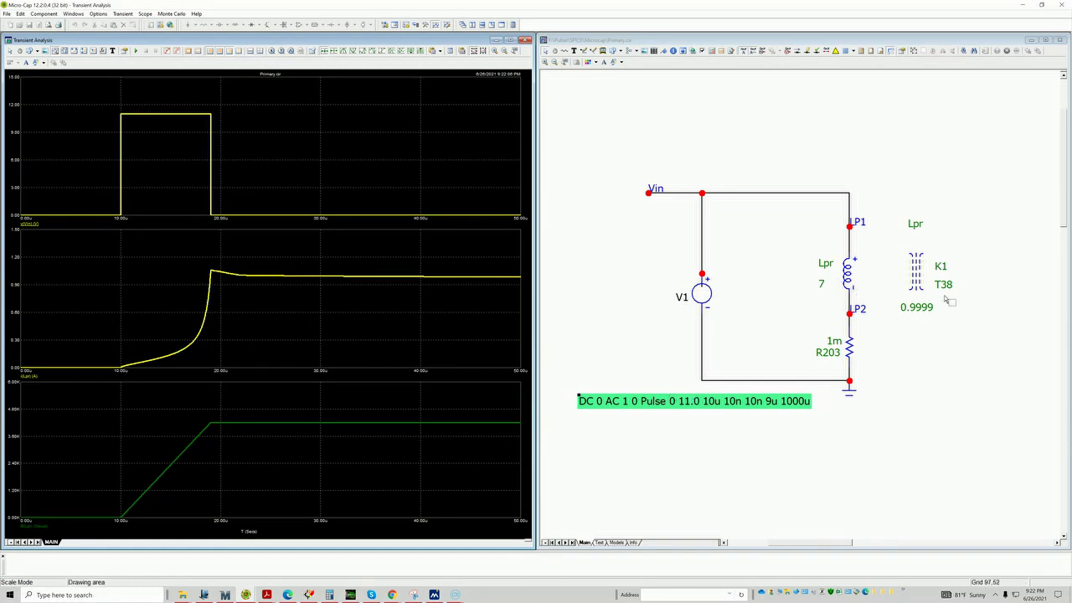
pyautogui.moveTo(148, 359)
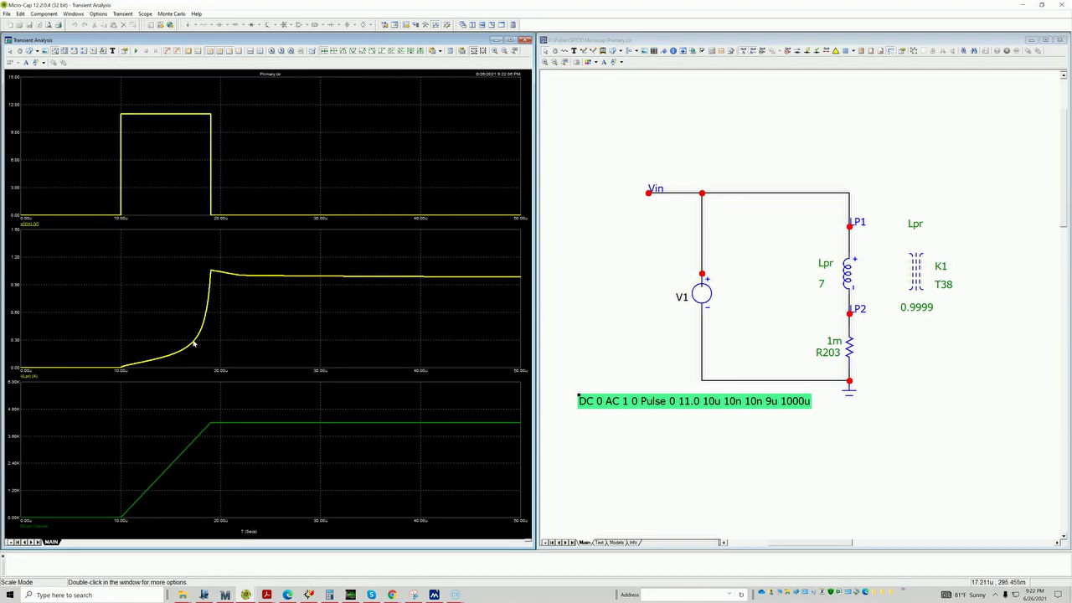
pyautogui.moveTo(197, 336)
pyautogui.doubleClick(773, 404)
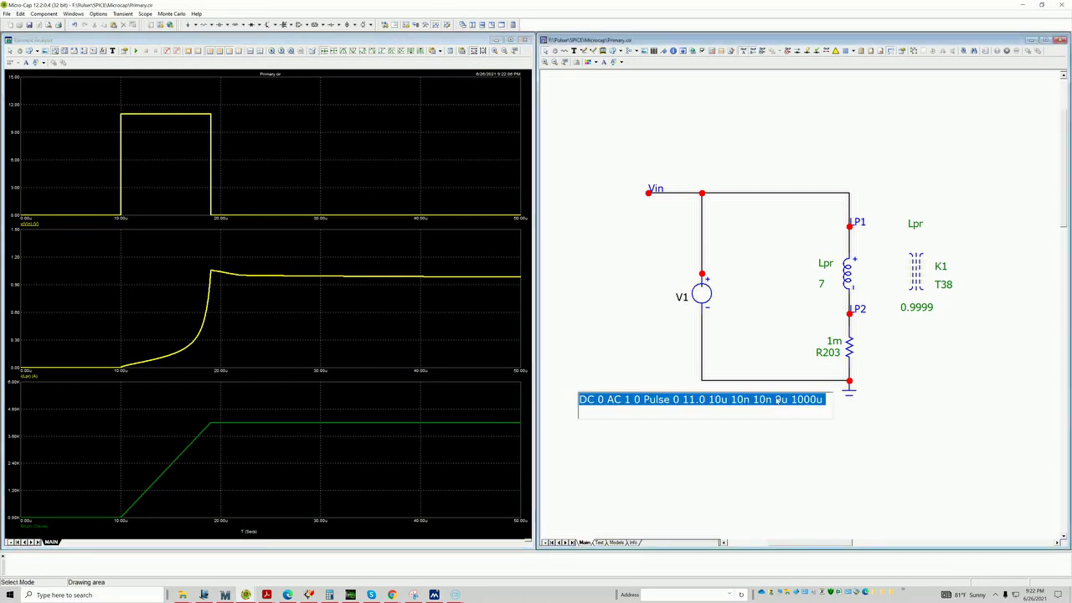
# Change the V1 pulse width to 4u and rerun the transient analysis
pyautogui.click(775, 400)
pyautogui.write('4')
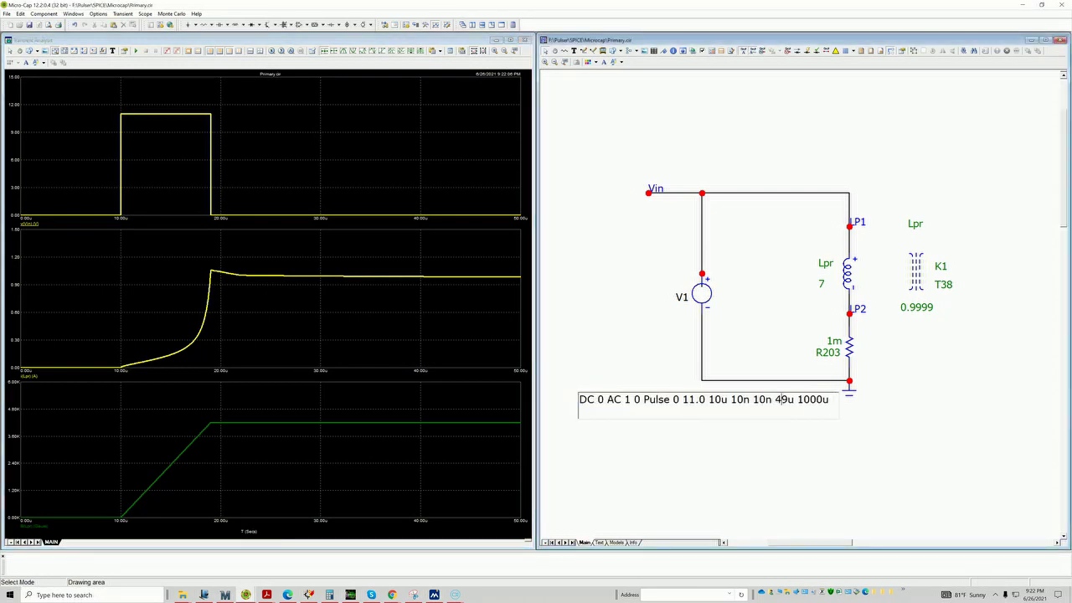
pyautogui.press('Delete')
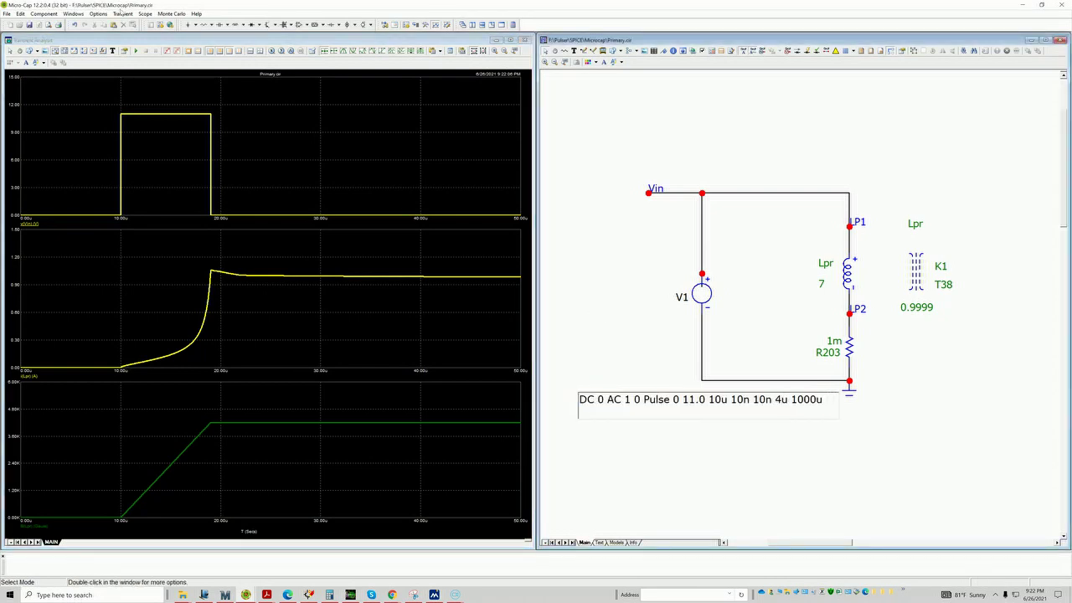
pyautogui.click(135, 52)
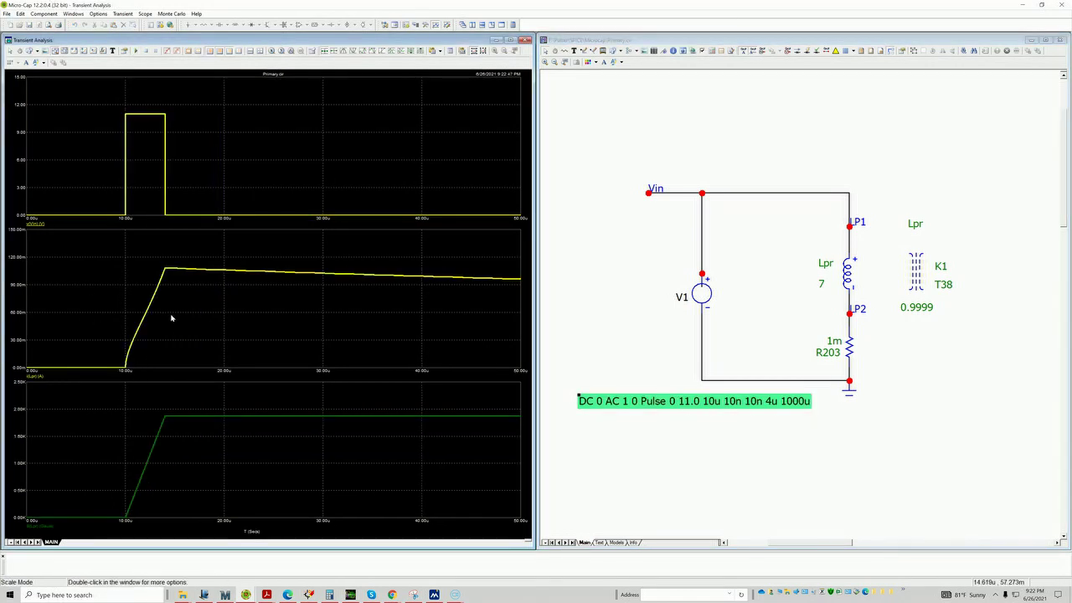
# Place a cursor on the ~108 mA current peak near 14.025 µs, then bring up the Journal notes
pyautogui.click(64, 51)
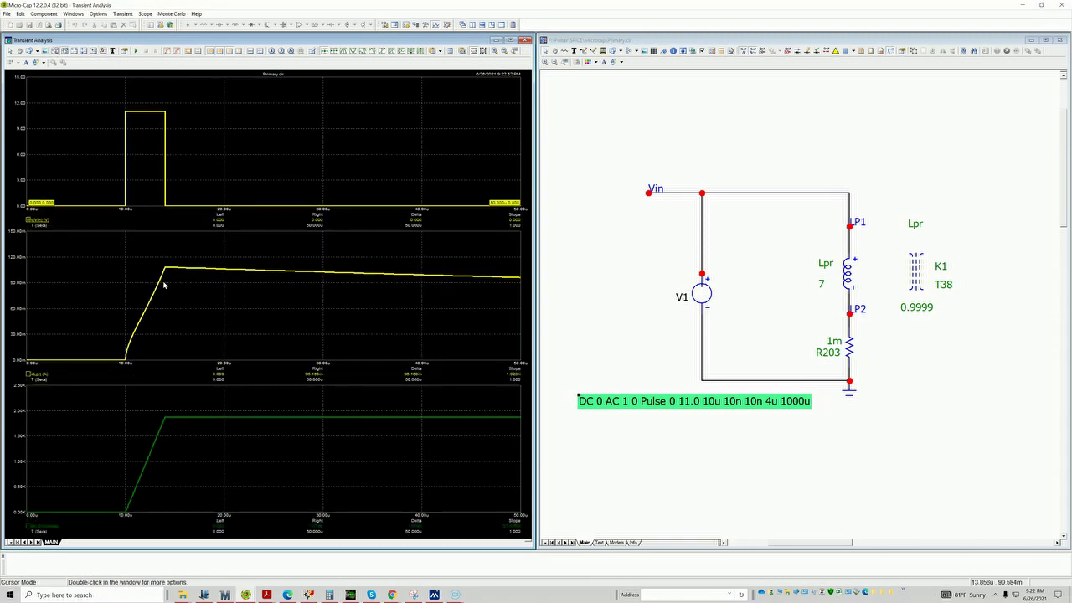
pyautogui.click(165, 285)
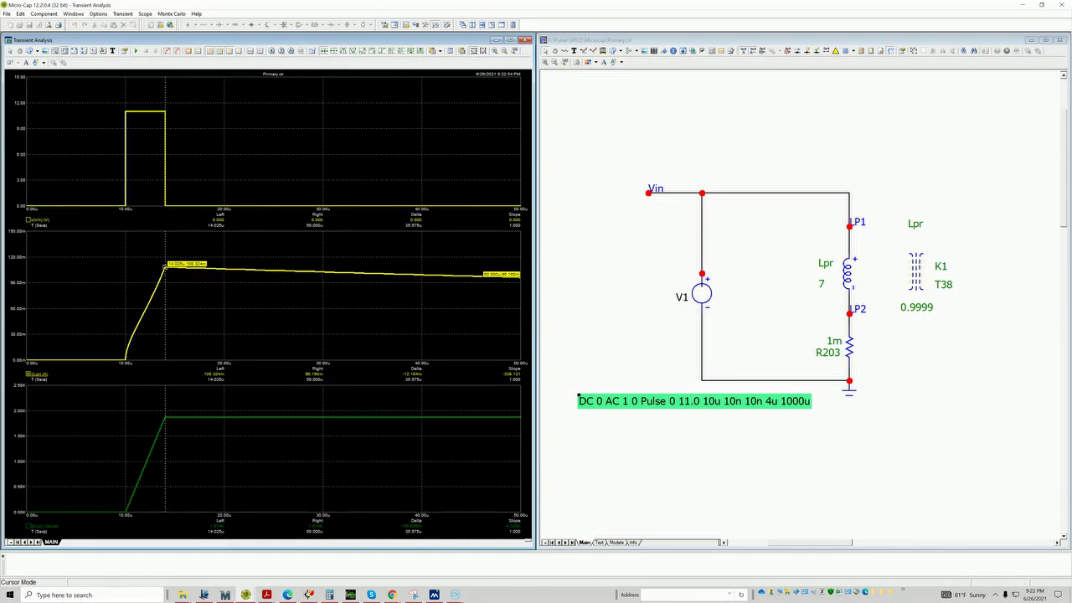
pyautogui.click(203, 595)
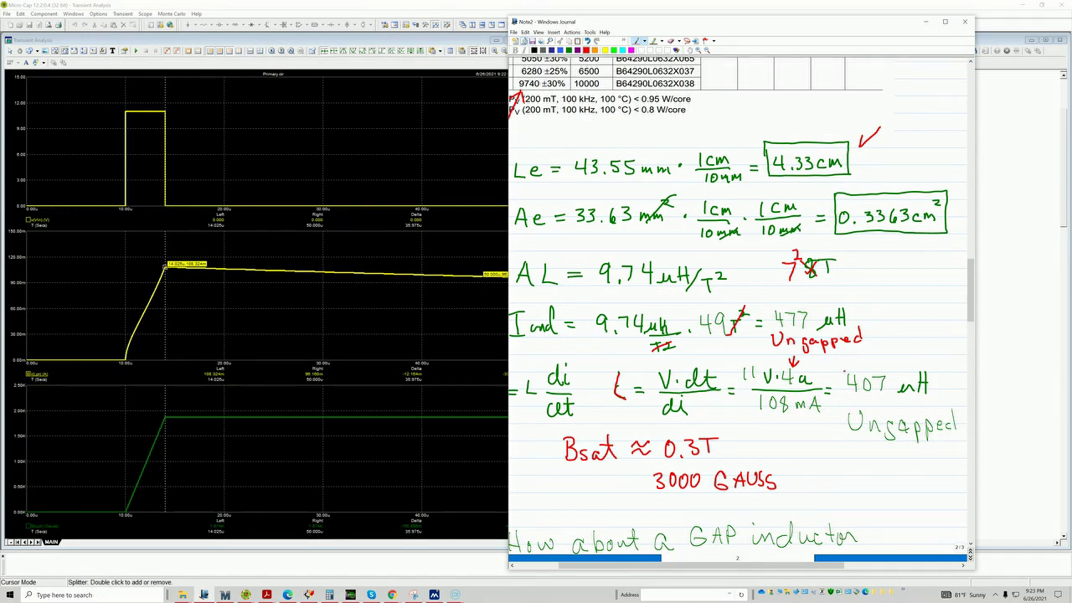
# Box the 407 µH and 477 µH ungapped results in red and join them with a double-headed arrow
pyautogui.moveTo(843, 366)
pyautogui.mouseDown()
pyautogui.moveTo(840, 435)
pyautogui.moveTo(956, 436)
pyautogui.moveTo(952, 377)
pyautogui.moveTo(933, 358)
pyautogui.moveTo(844, 360)
pyautogui.mouseUp()
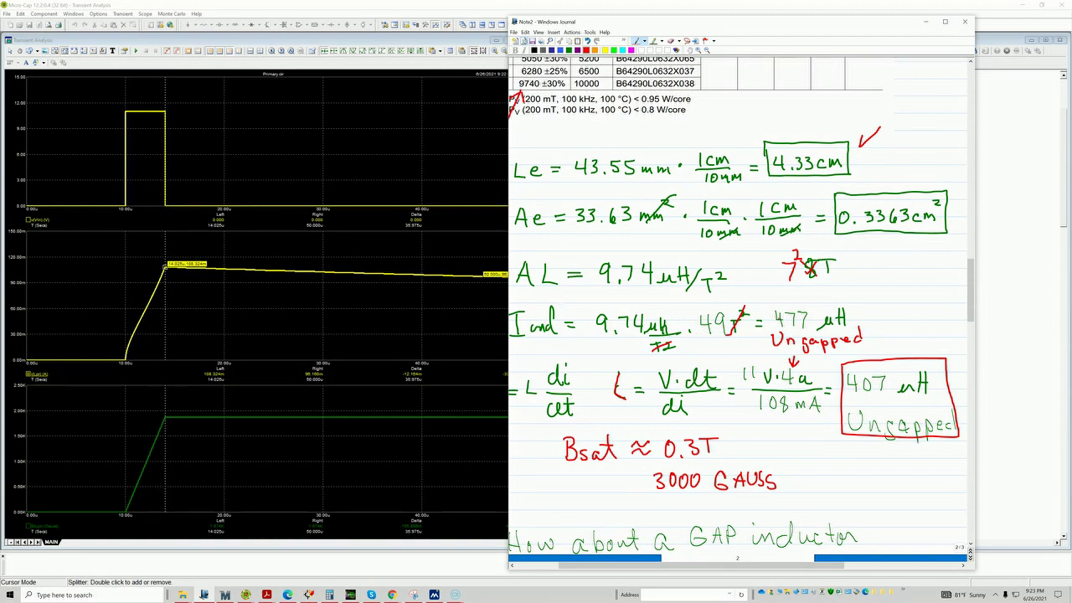
pyautogui.moveTo(762, 298)
pyautogui.mouseDown()
pyautogui.moveTo(766, 350)
pyautogui.moveTo(777, 356)
pyautogui.moveTo(873, 345)
pyautogui.moveTo(871, 305)
pyautogui.moveTo(763, 300)
pyautogui.mouseUp()
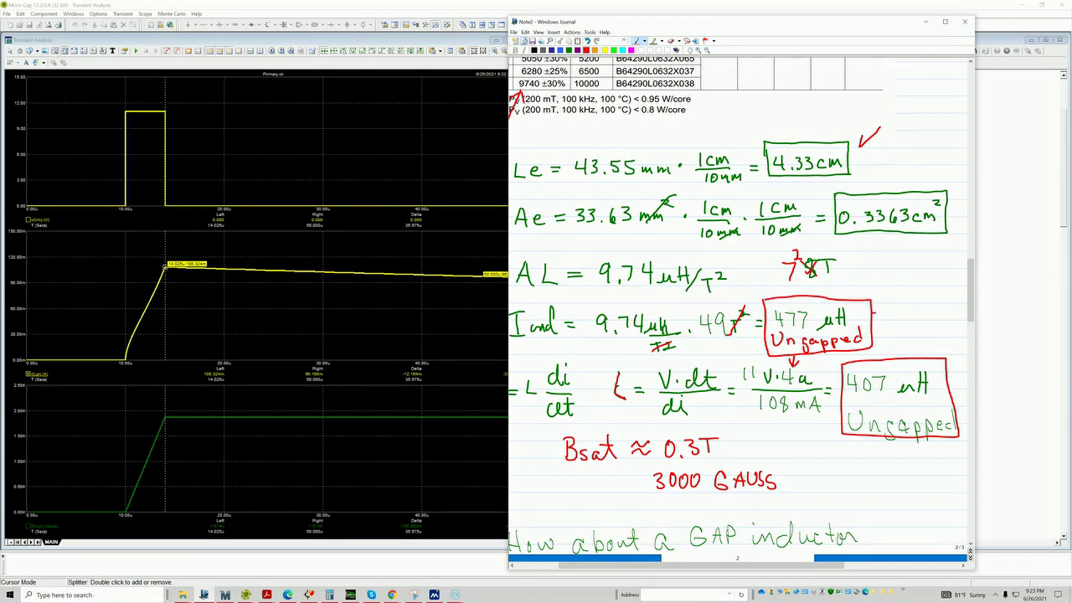
pyautogui.moveTo(876, 314); pyautogui.dragTo(920, 352)
pyautogui.moveTo(885, 304); pyautogui.dragTo(883, 328)
pyautogui.scroll(-1, 821, 440)
pyautogui.scroll(-5, 820, 439)
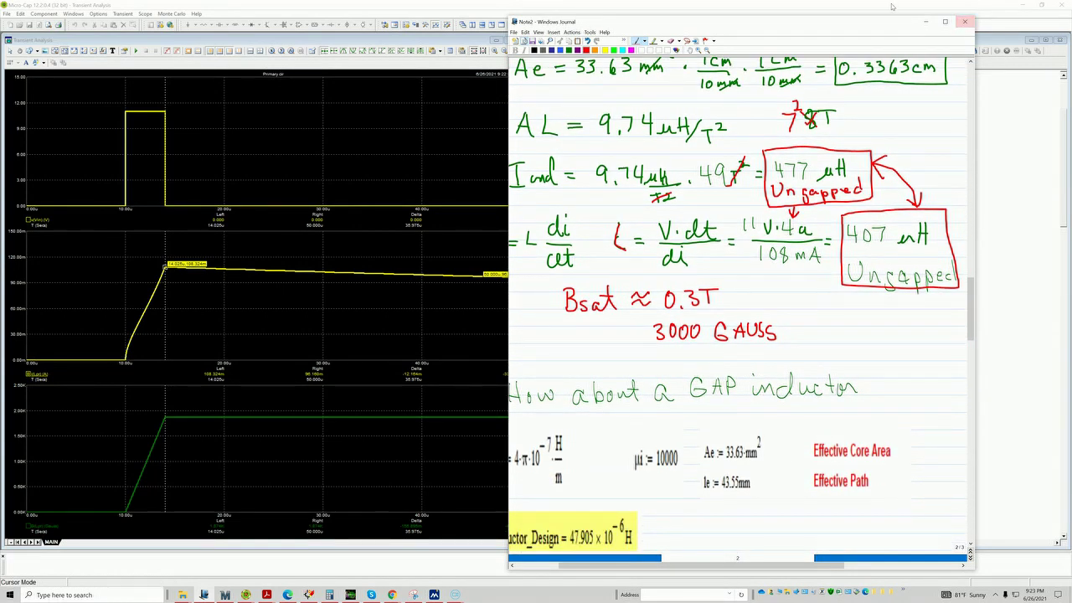
# Reposition and enlarge the Journal window and scroll down to the gap-inductor calculations
pyautogui.moveTo(900, 25); pyautogui.dragTo(873, 16)
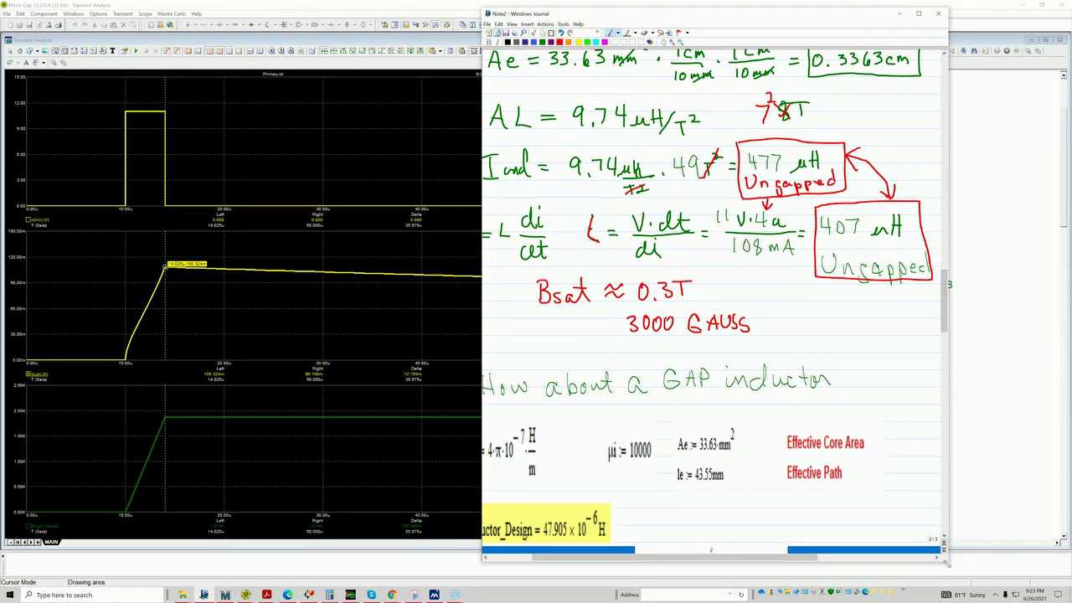
pyautogui.moveTo(947, 564); pyautogui.dragTo(963, 581)
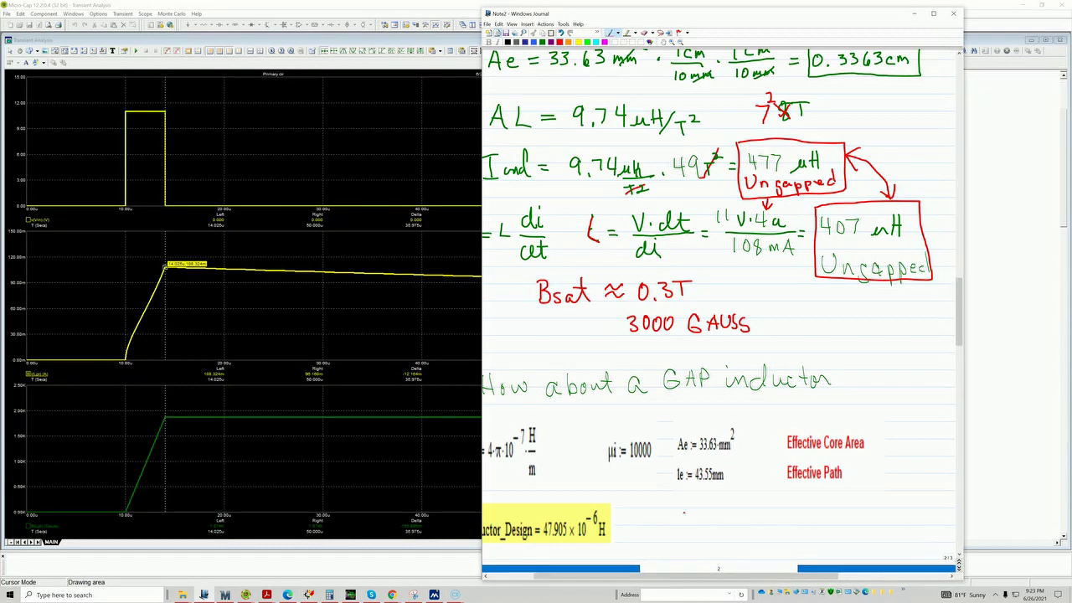
pyautogui.click(485, 578)
pyautogui.click(485, 578)
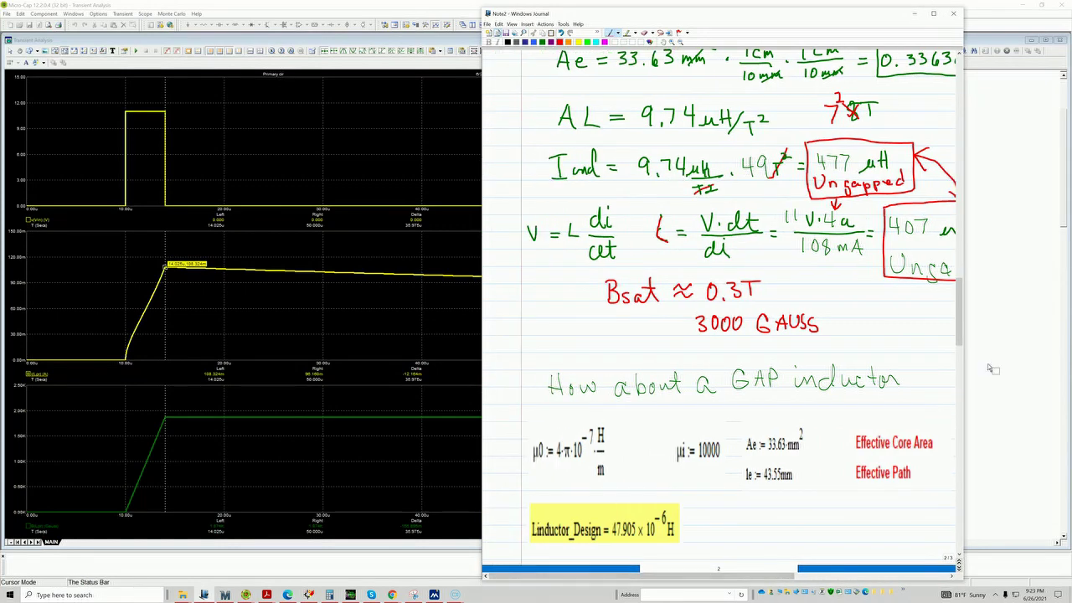
pyautogui.moveTo(969, 382); pyautogui.dragTo(1065, 376)
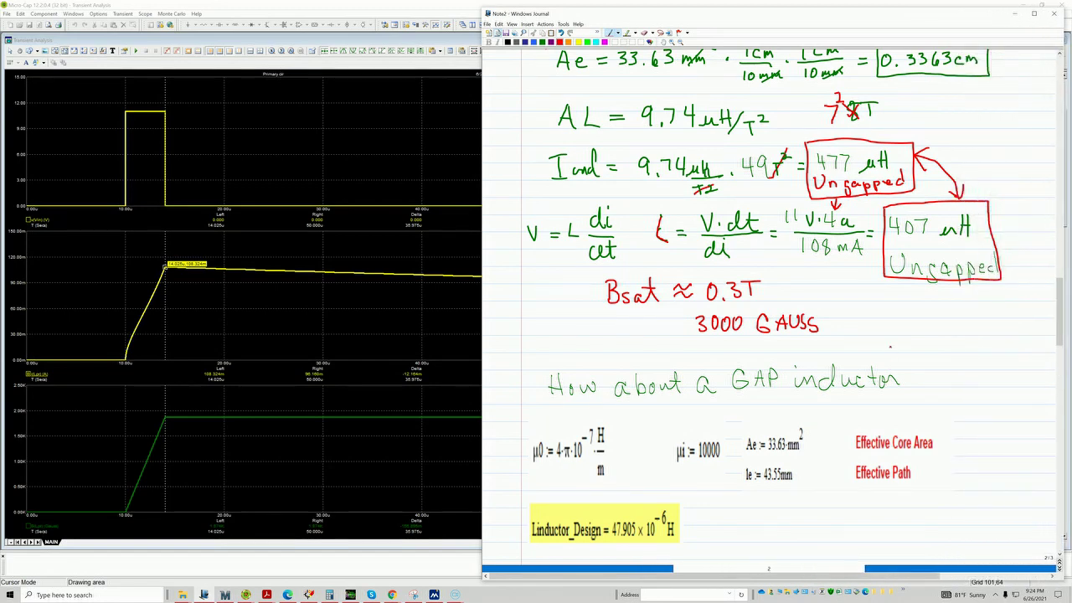
pyautogui.scroll(-3, 769, 307)
pyautogui.scroll(-2, 769, 308)
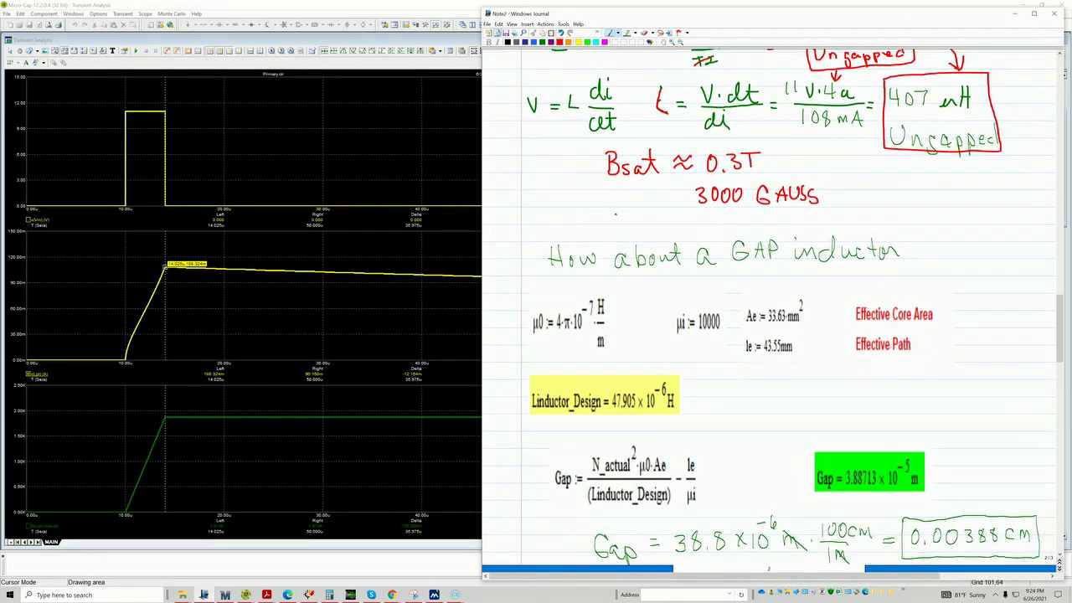
# Underline the GAP inductor heading and 47.905 design inductance in red, and mark the N_actual term
pyautogui.moveTo(732, 269); pyautogui.dragTo(900, 263)
pyautogui.scroll(-3, 737, 410)
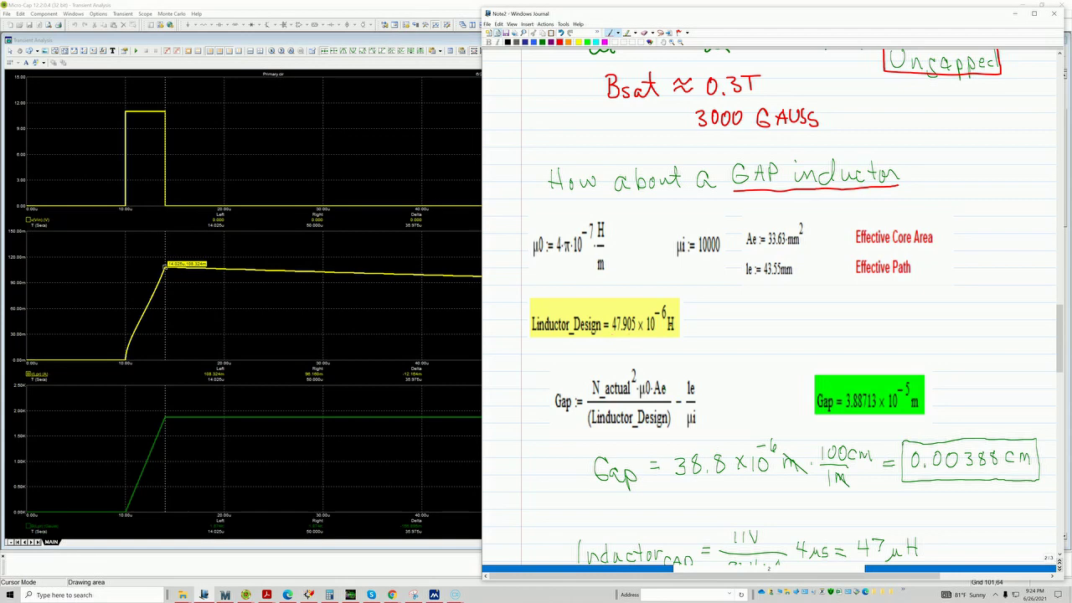
pyautogui.moveTo(611, 337); pyautogui.dragTo(660, 335)
pyautogui.scroll(-3, 761, 362)
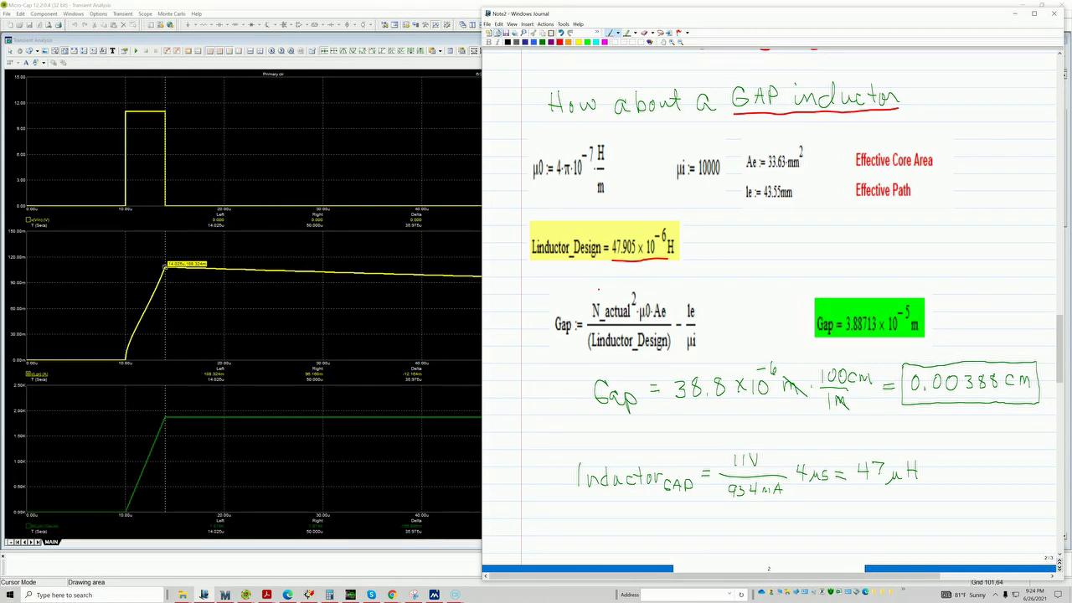
pyautogui.moveTo(598, 289); pyautogui.dragTo(610, 289)
# Draw red ticks beside the Gap result and design inductance, then move the notes left to reveal the schematic
pyautogui.moveTo(937, 291)
pyautogui.mouseDown()
pyautogui.moveTo(940, 305)
pyautogui.moveTo(960, 292)
pyautogui.mouseUp()
pyautogui.moveTo(687, 242); pyautogui.dragTo(720, 224)
pyautogui.click(819, 409)
pyautogui.moveTo(858, 15); pyautogui.dragTo(343, 29)
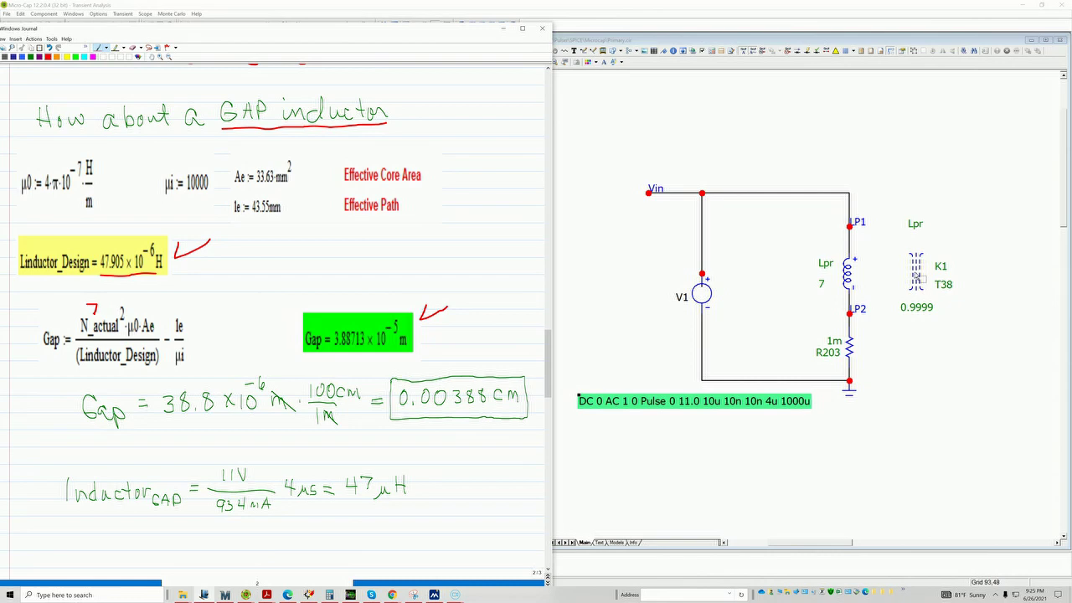
# Set GAP to 0.00388 on K1's T38 core model, checking the computed value in the notes
pyautogui.doubleClick(917, 273)
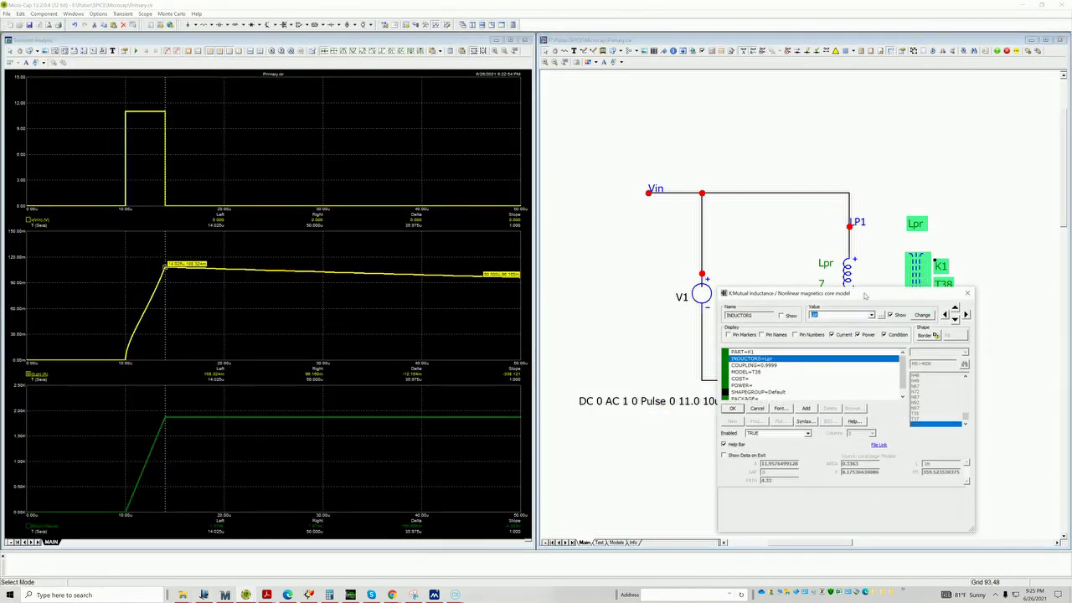
pyautogui.moveTo(866, 298); pyautogui.dragTo(830, 161)
pyautogui.click(720, 237)
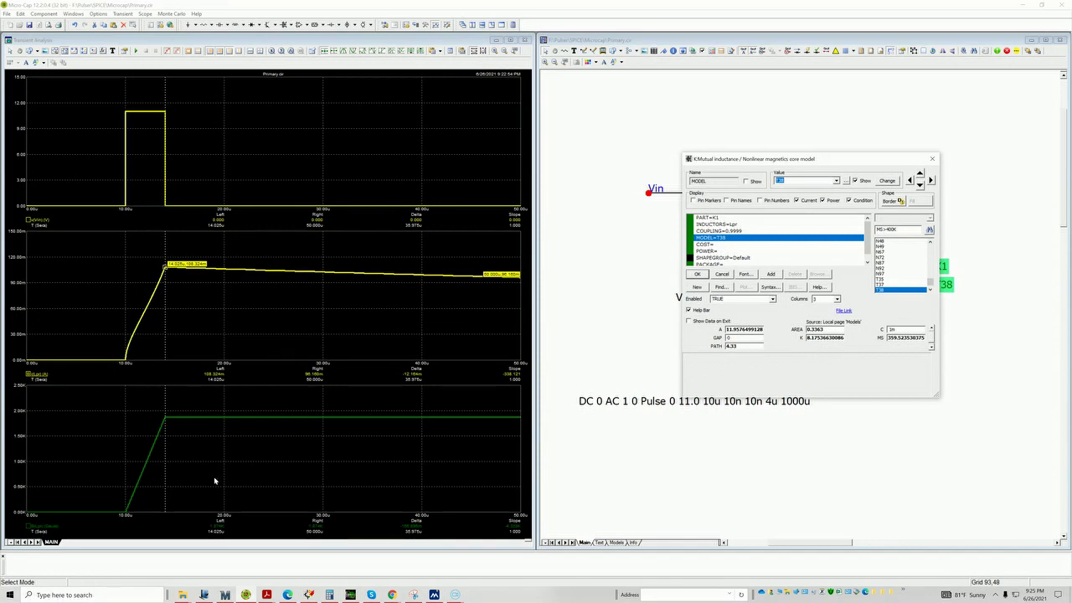
pyautogui.moveTo(816, 329)
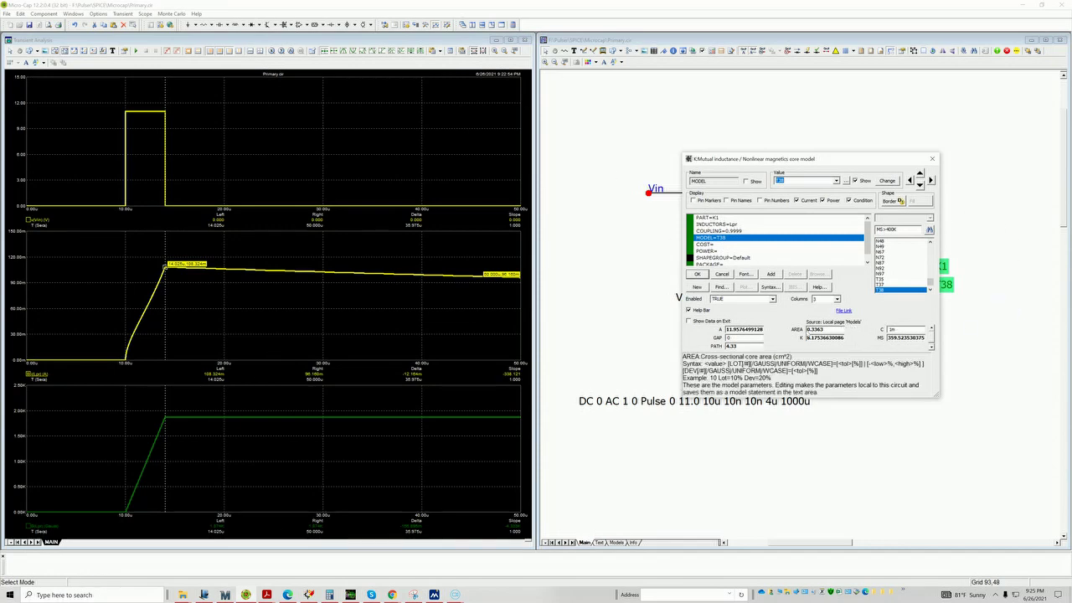
pyautogui.click(731, 337)
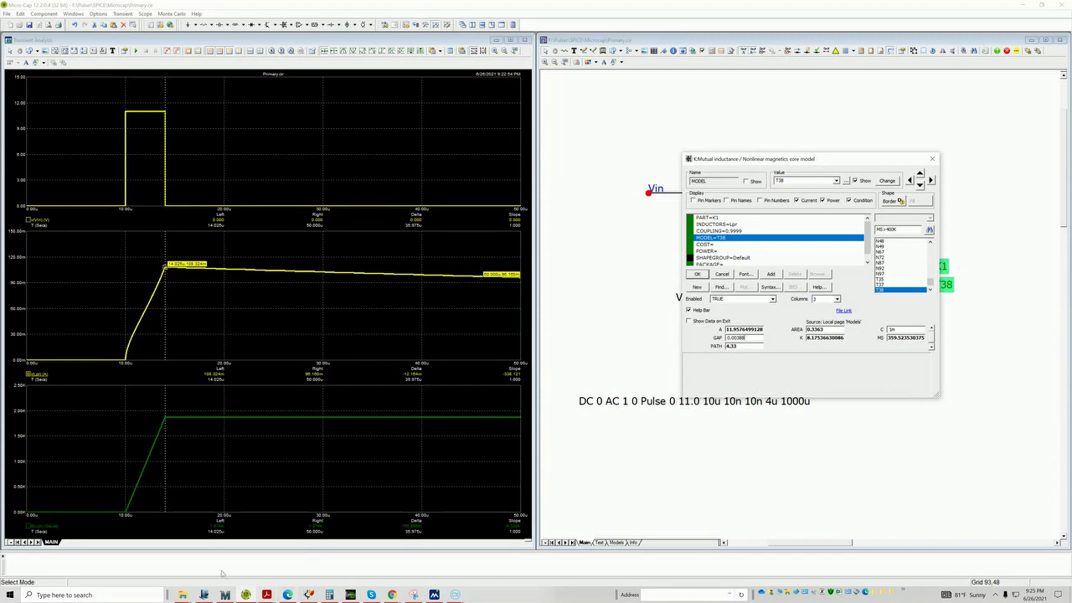
pyautogui.click(203, 593)
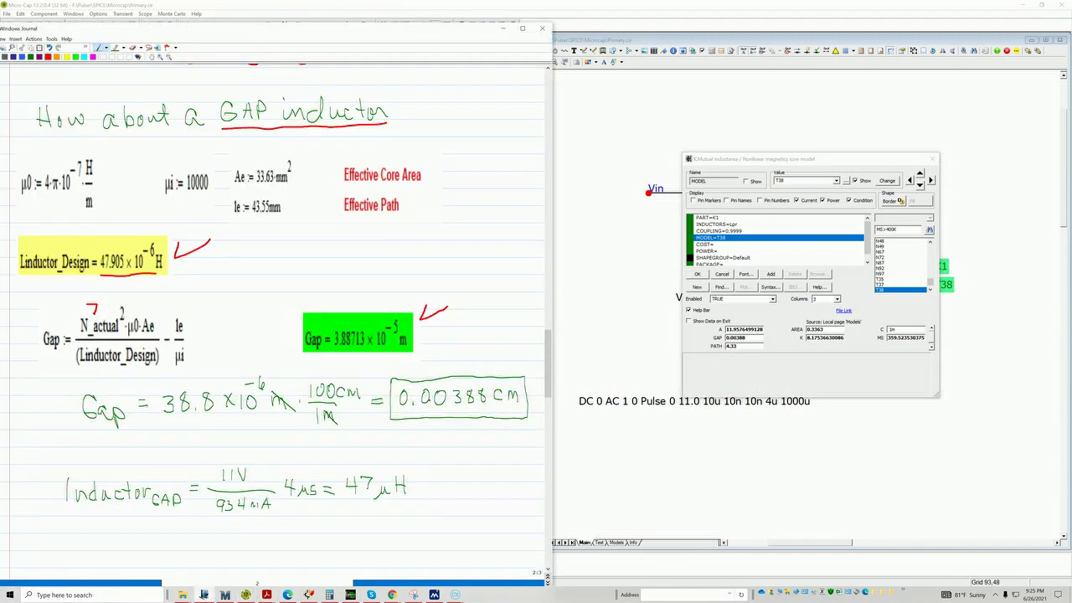
pyautogui.moveTo(722, 346)
pyautogui.click(601, 287)
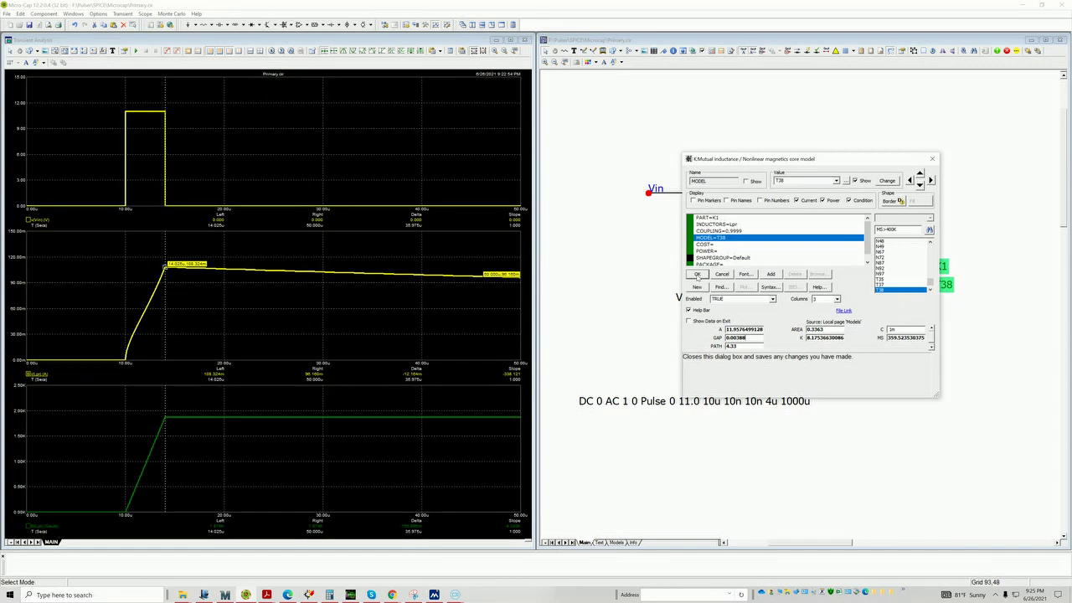
pyautogui.click(698, 275)
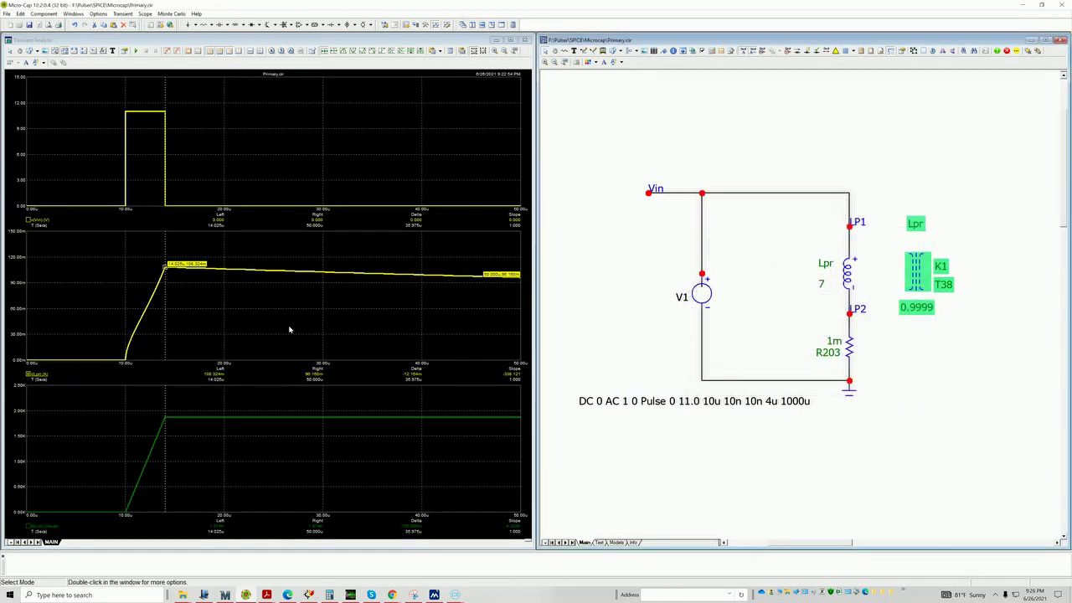
# Rerun the transient analysis with the gapped core and mark the 11V term red in the notes
pyautogui.click(136, 51)
pyautogui.click(136, 51)
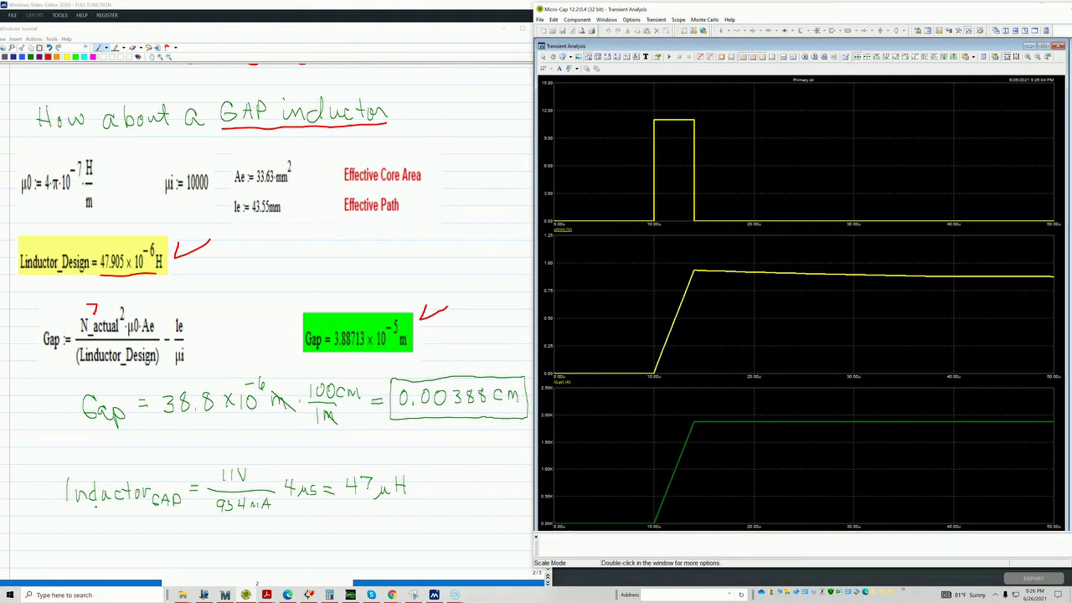
pyautogui.click(218, 448)
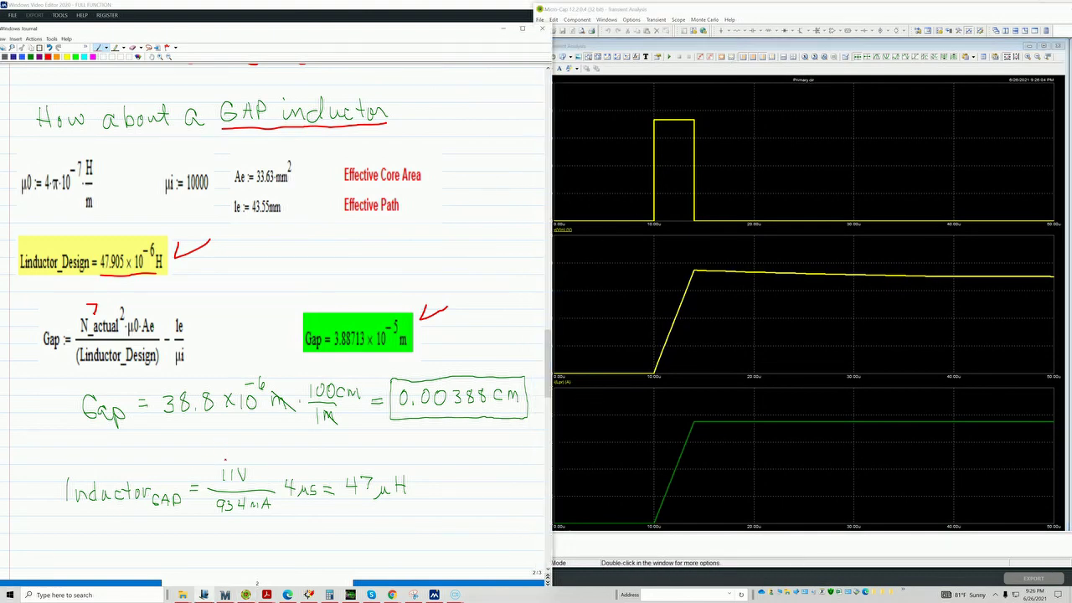
pyautogui.moveTo(215, 445)
pyautogui.mouseDown()
pyautogui.moveTo(222, 458)
pyautogui.moveTo(228, 447)
pyautogui.moveTo(225, 460)
pyautogui.mouseUp()
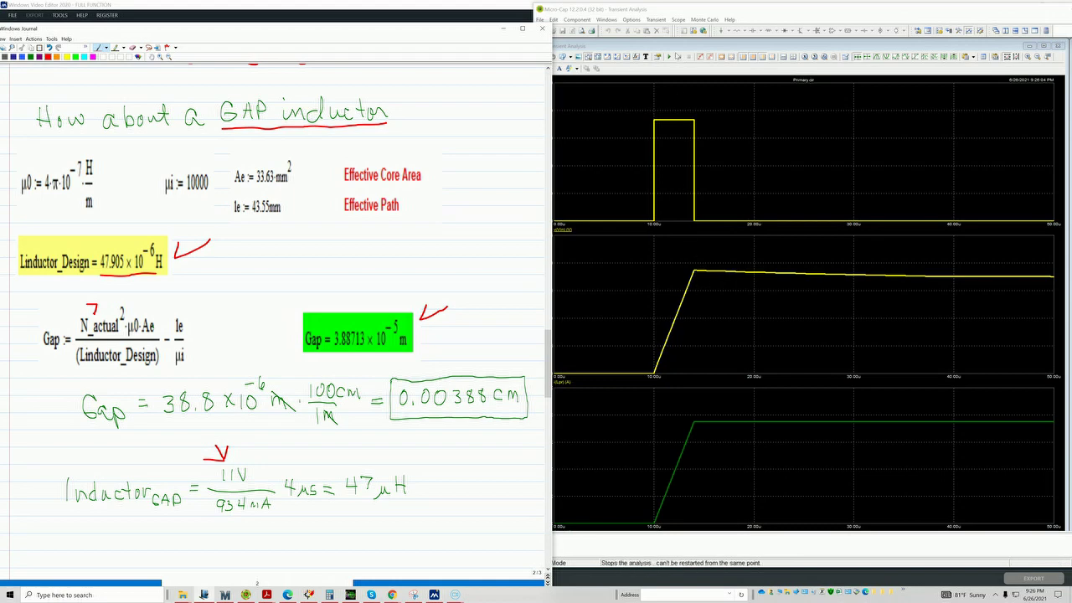
# Place a cursor at the new current peak, about 934 mA at 14.070 µs
pyautogui.click(597, 56)
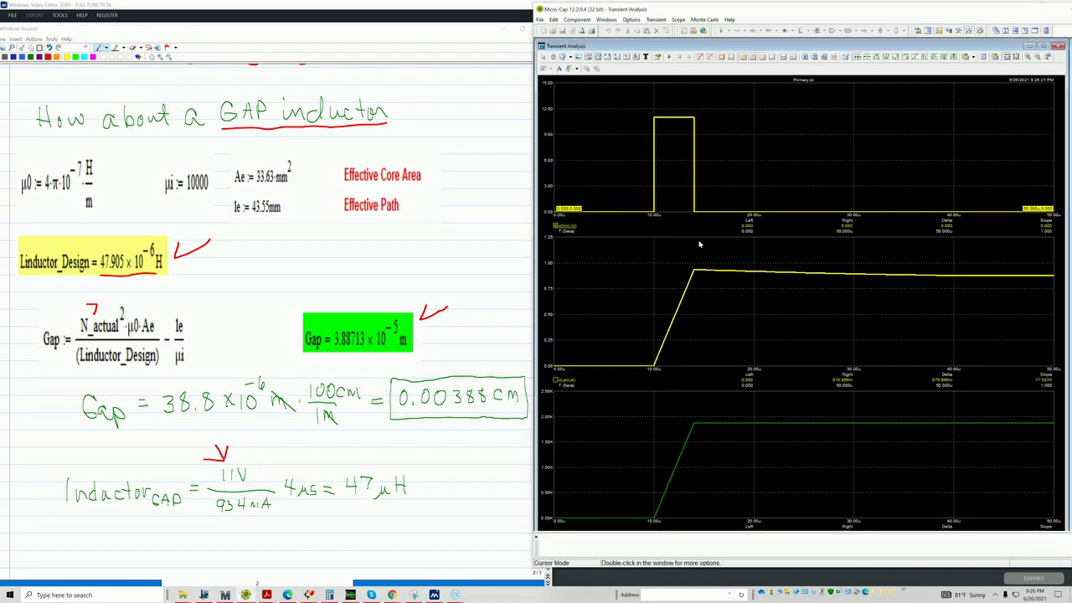
pyautogui.click(693, 272)
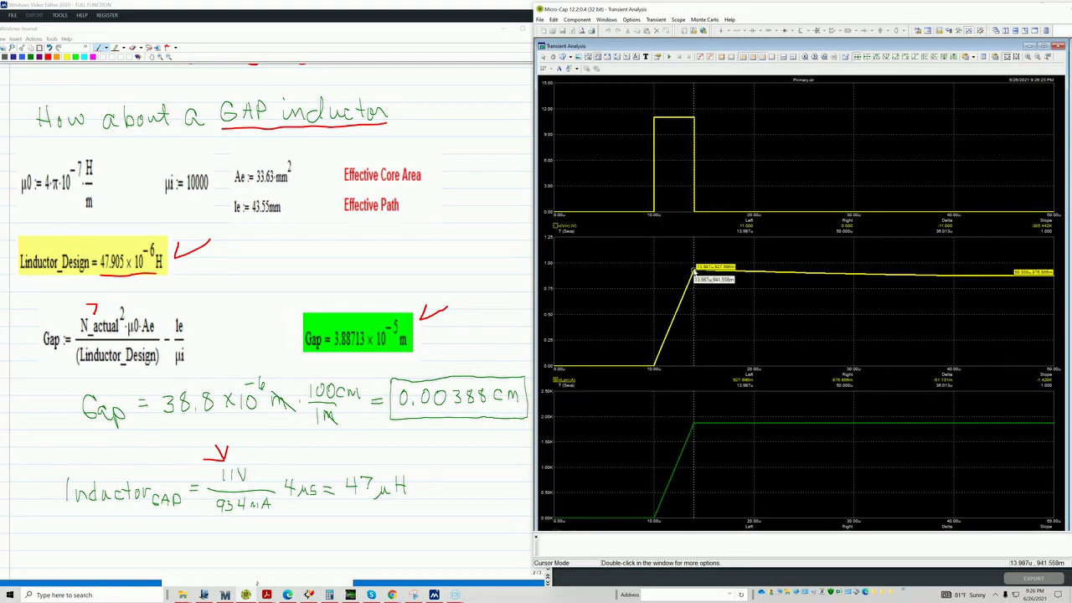
pyautogui.click(694, 272)
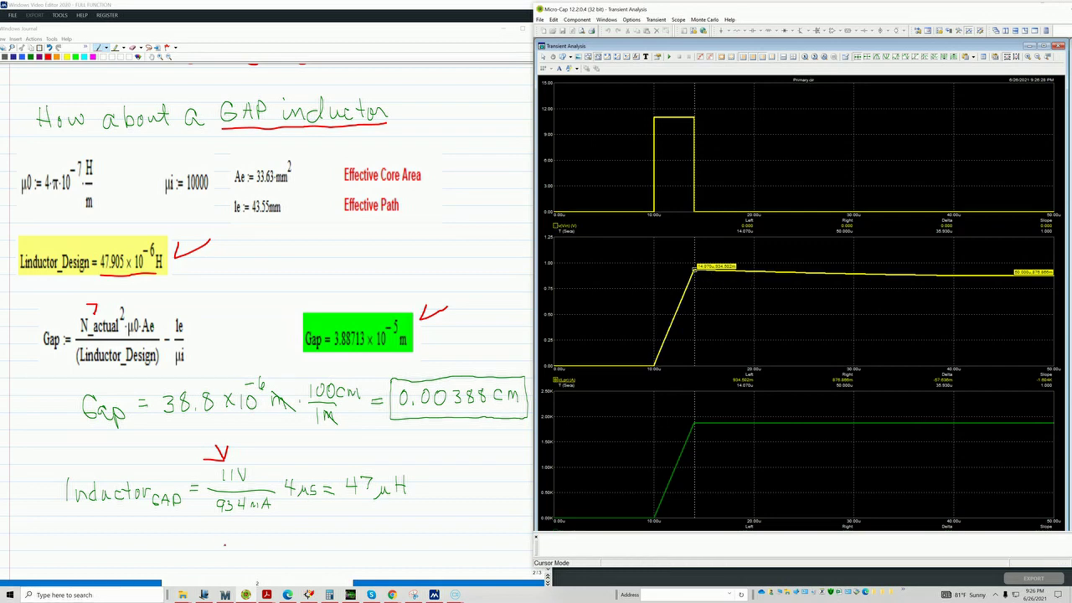
pyautogui.click(235, 523)
# In red, arrow the 934mA value, box 47µH and link it to the 47.905 design inductance with a double-headed arrow
pyautogui.moveTo(235, 518)
pyautogui.mouseDown()
pyautogui.moveTo(235, 537)
pyautogui.moveTo(236, 524)
pyautogui.mouseUp()
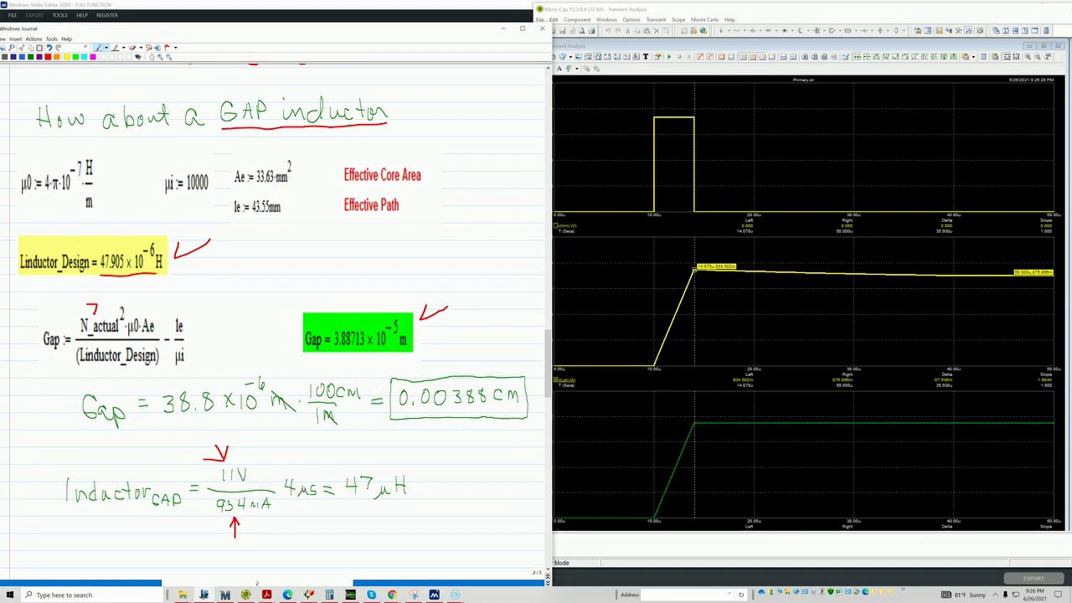
pyautogui.moveTo(342, 466)
pyautogui.mouseDown()
pyautogui.moveTo(338, 506)
pyautogui.moveTo(420, 502)
pyautogui.moveTo(418, 459)
pyautogui.moveTo(356, 461)
pyautogui.mouseUp()
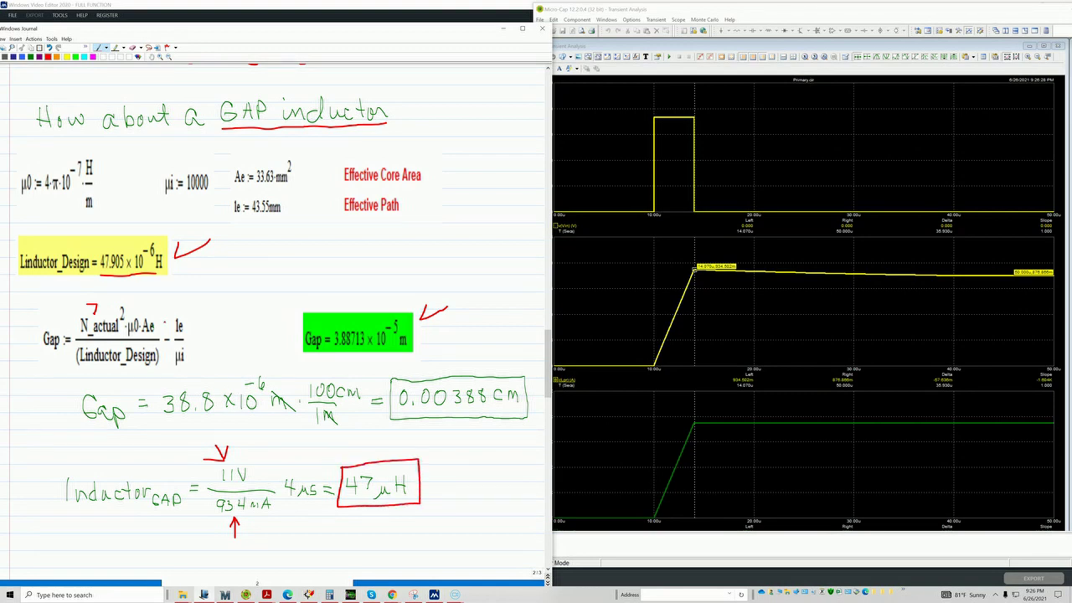
pyautogui.moveTo(166, 277); pyautogui.dragTo(336, 458)
pyautogui.moveTo(337, 458); pyautogui.dragTo(312, 457)
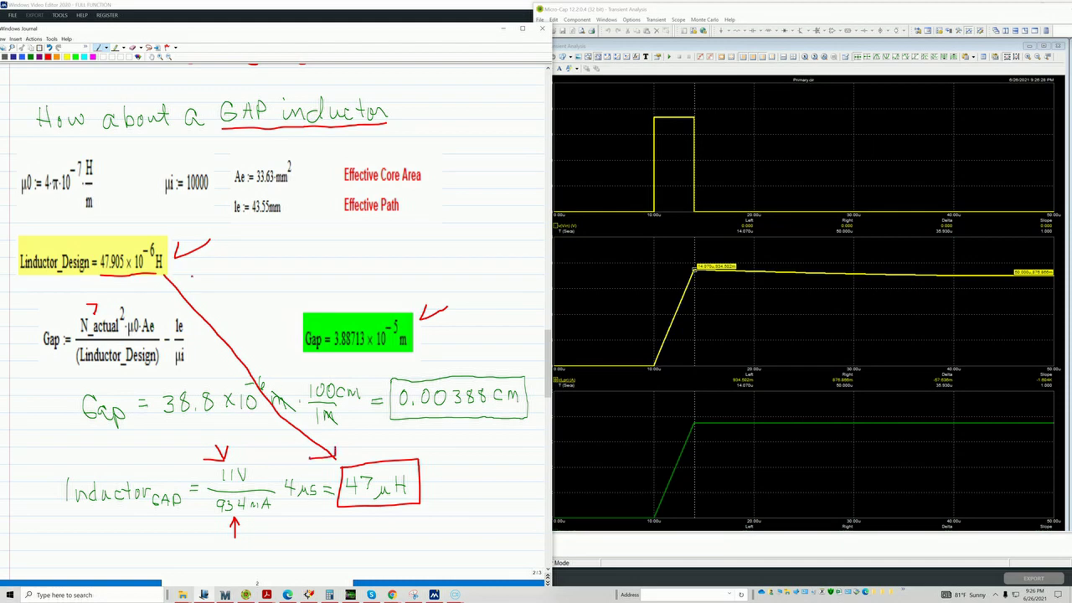
pyautogui.moveTo(179, 279)
pyautogui.mouseDown()
pyautogui.moveTo(165, 276)
pyautogui.moveTo(170, 291)
pyautogui.mouseUp()
pyautogui.click(673, 584)
# Unsnap the Micro-Cap window from half-screen and maximize it
pyautogui.moveTo(937, 13); pyautogui.dragTo(712, 25)
pyautogui.click(829, 24)
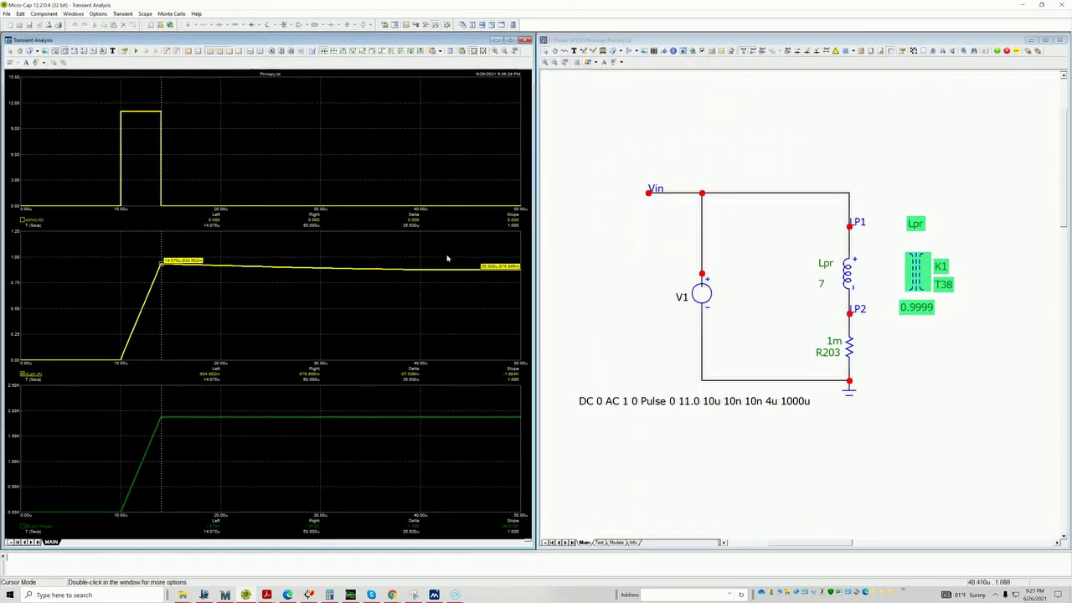